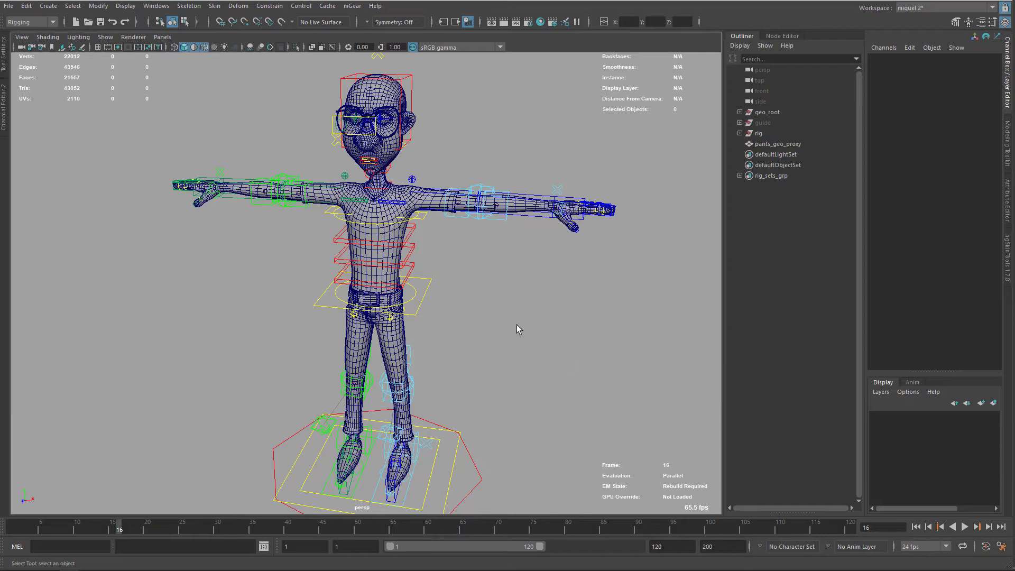
- Start an mGear skin pack import and browse to the data/skin folder inside custom_steps
alt+drag(532, 440, 497, 267)
click(352, 6)
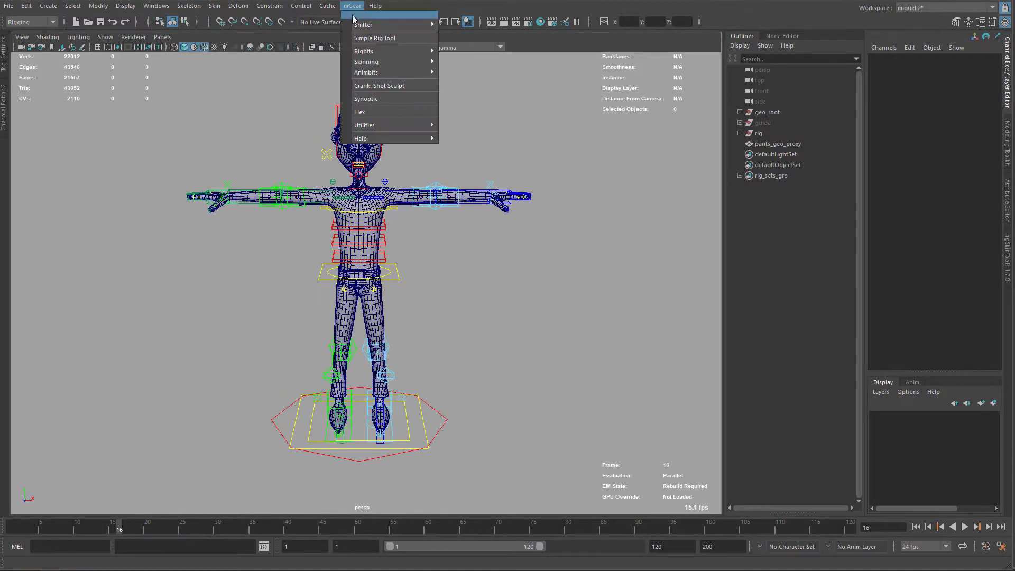
mouse_move(388, 64)
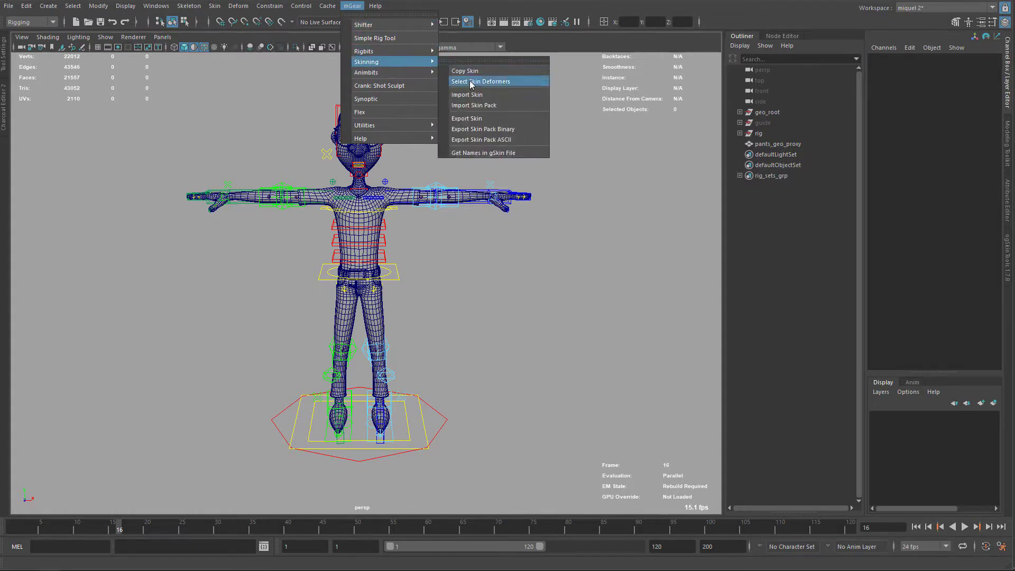
click(482, 108)
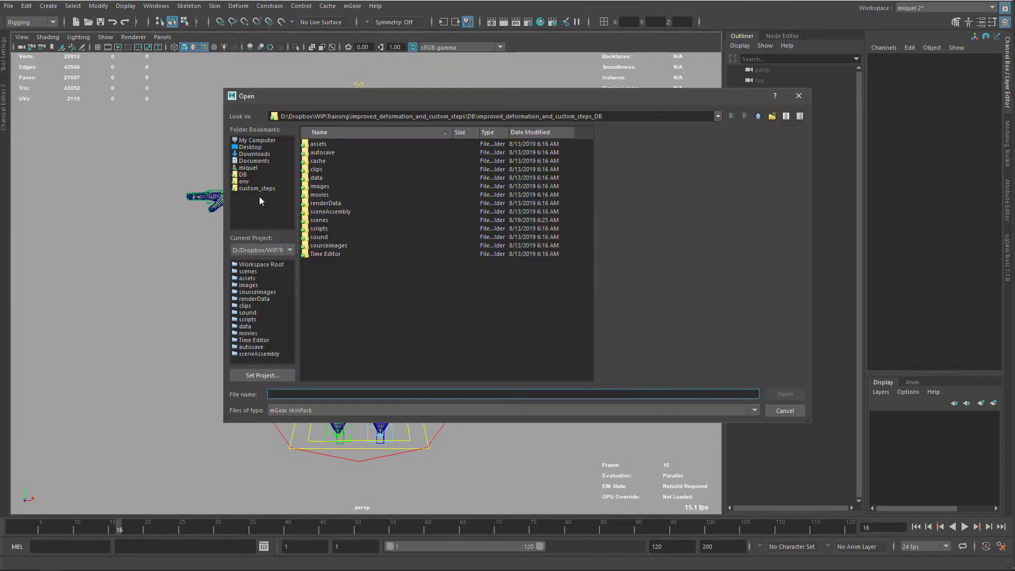
click(257, 189)
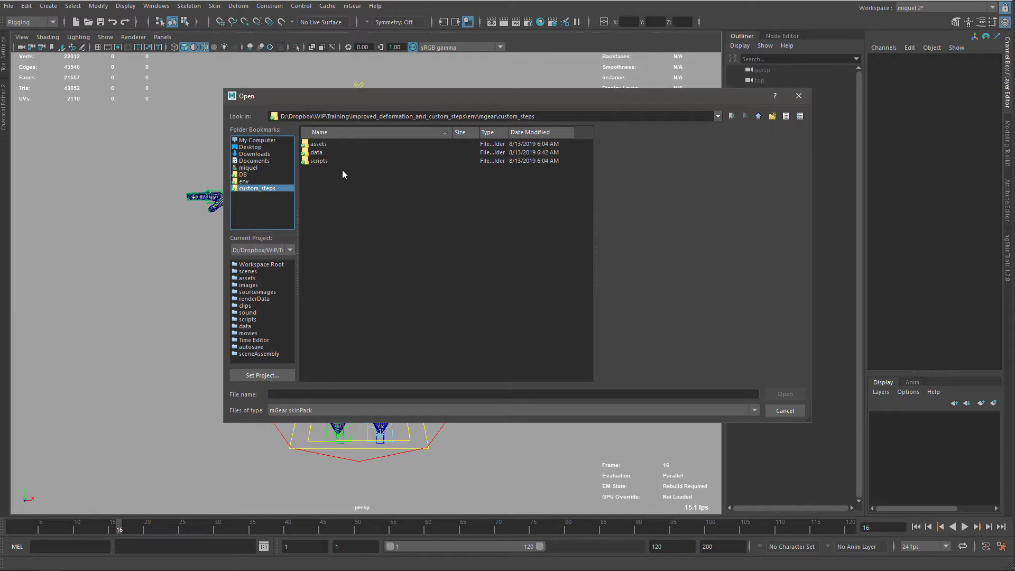
double_click(328, 153)
click(315, 145)
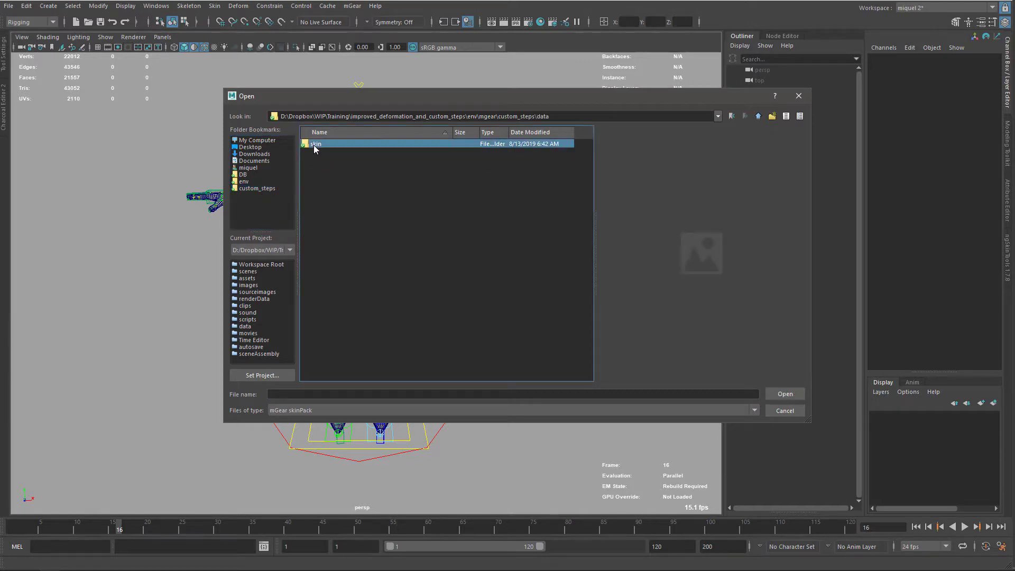
double_click(316, 145)
- Review the skin folder's contents in a separate file window, and import skin.gSkinPack onto the character
click(785, 396)
drag(1014, 6, 455, 148)
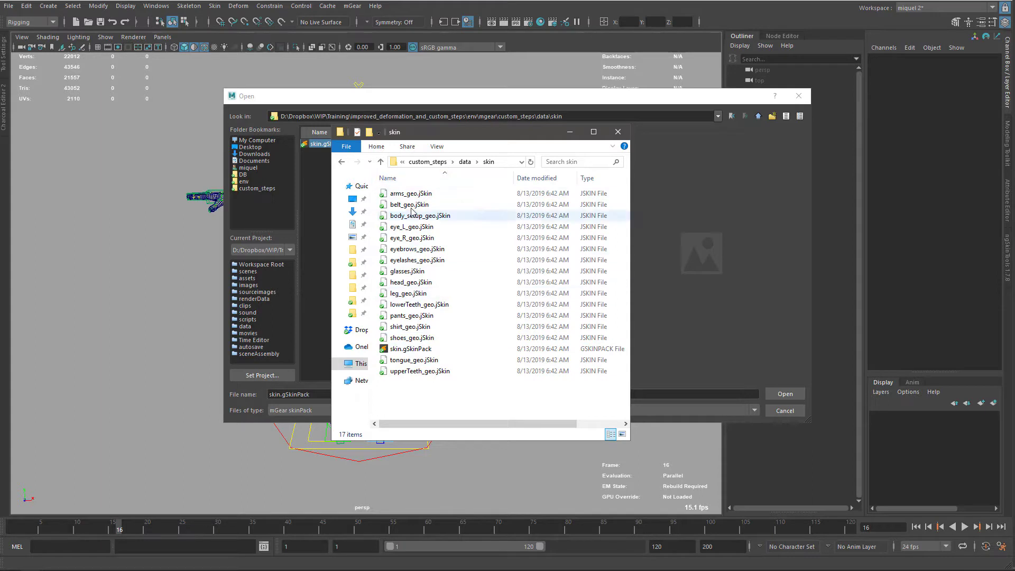
drag(452, 136, 1014, 85)
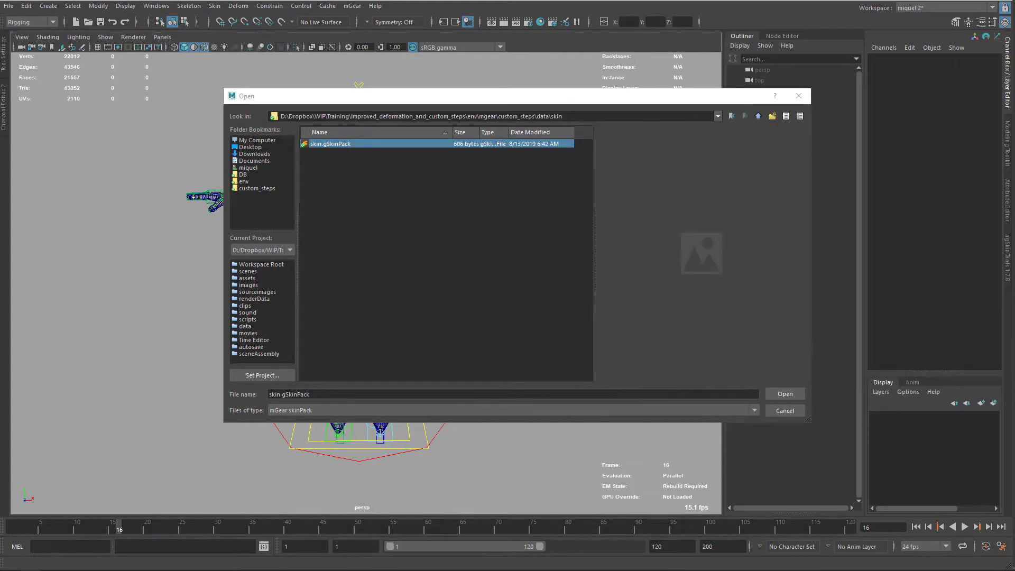
drag(475, 102, 455, 95)
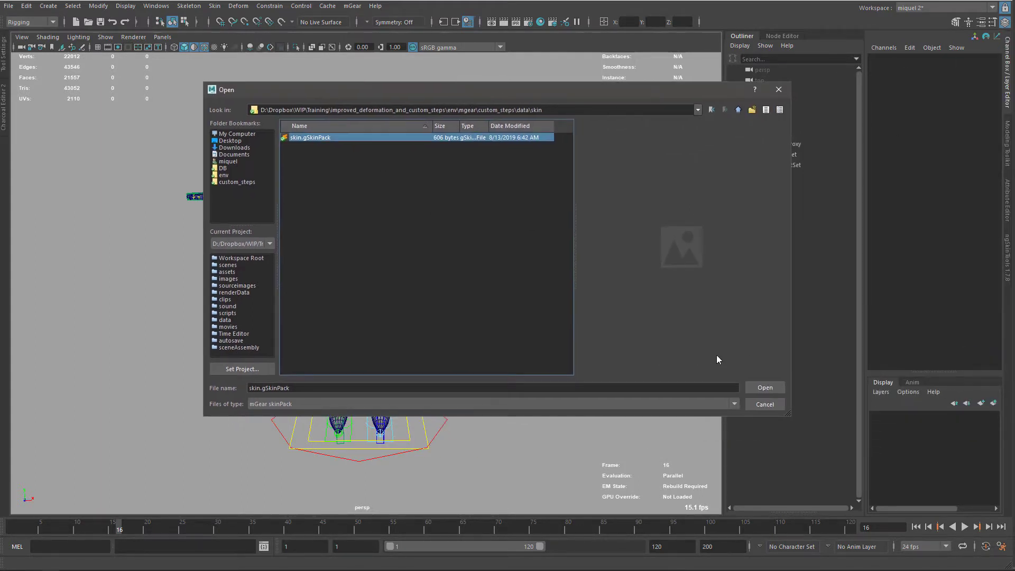
click(764, 388)
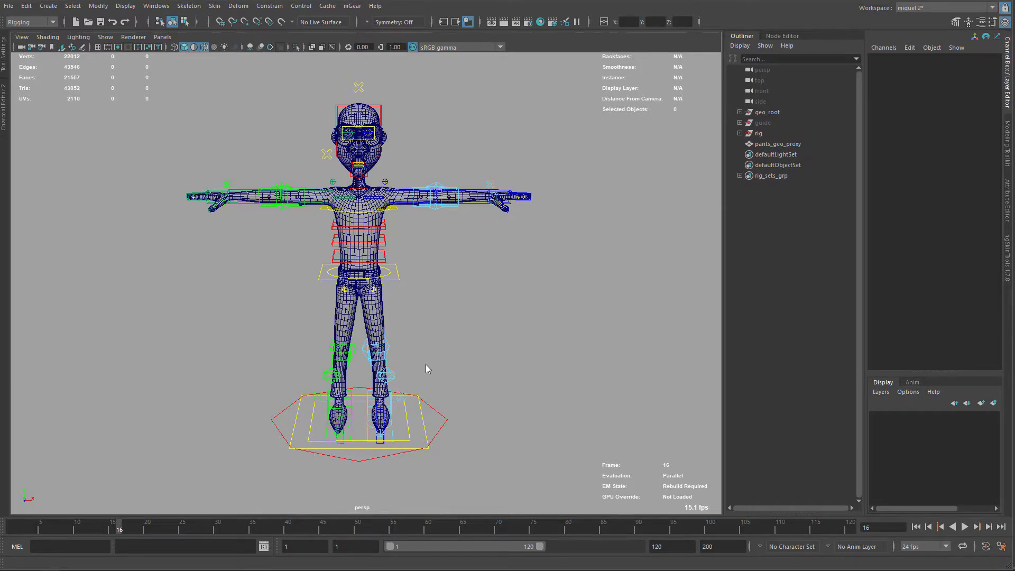
- Undo the last two actions and select the left forearm FK control arm_L0_fk1_ctl
key(ctrl+z)
key(ctrl+z)
alt+drag(414, 379, 459, 335)
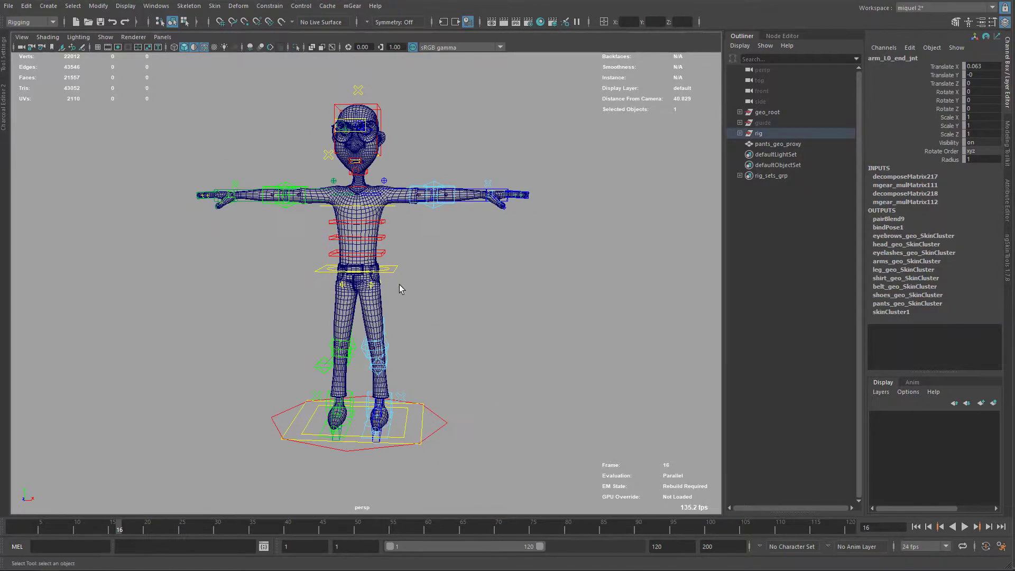
alt+middle_drag(373, 239, 416, 221)
alt+right_drag(416, 221, 481, 149)
alt+drag(480, 150, 499, 230)
alt+right_drag(499, 230, 547, 188)
alt+middle_drag(548, 188, 487, 197)
click(556, 184)
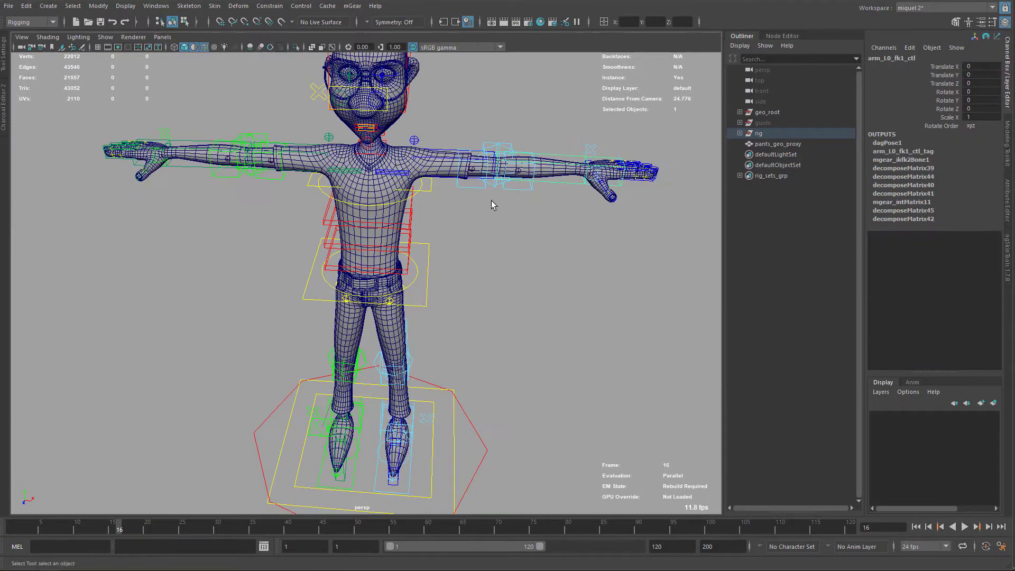
- Try a small move of the waist control spine_C0_ik0_ctl and undo it
alt+drag(504, 210, 445, 222)
click(389, 240)
key(w)
mouse_move(391, 241)
mouse_down()
mouse_move(381, 243)
mouse_move(419, 221)
mouse_move(400, 235)
mouse_up()
key(ctrl+z)
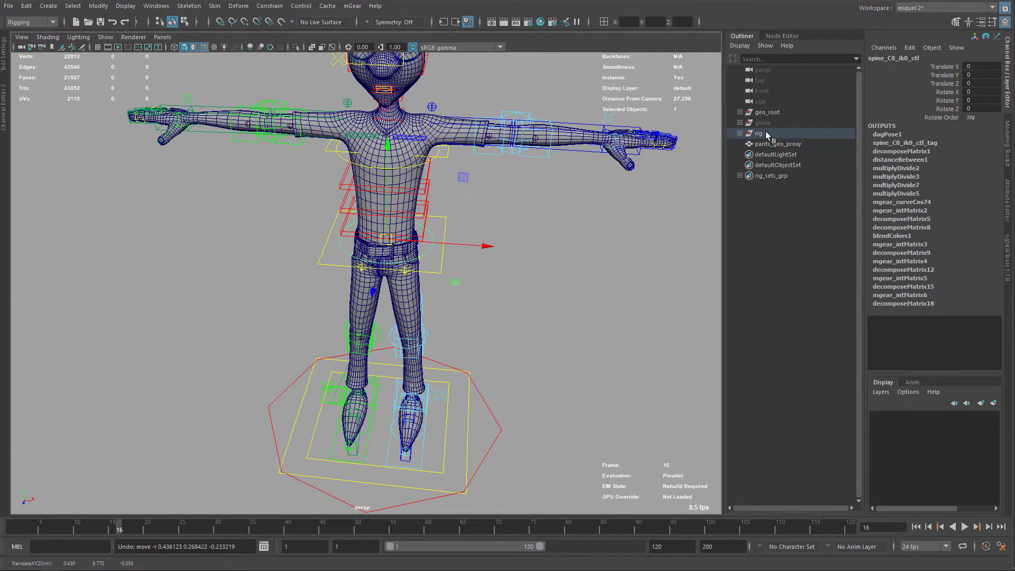
- Hide pants_geo_proxy and repeat the waist movement test, undoing the test move
click(772, 145)
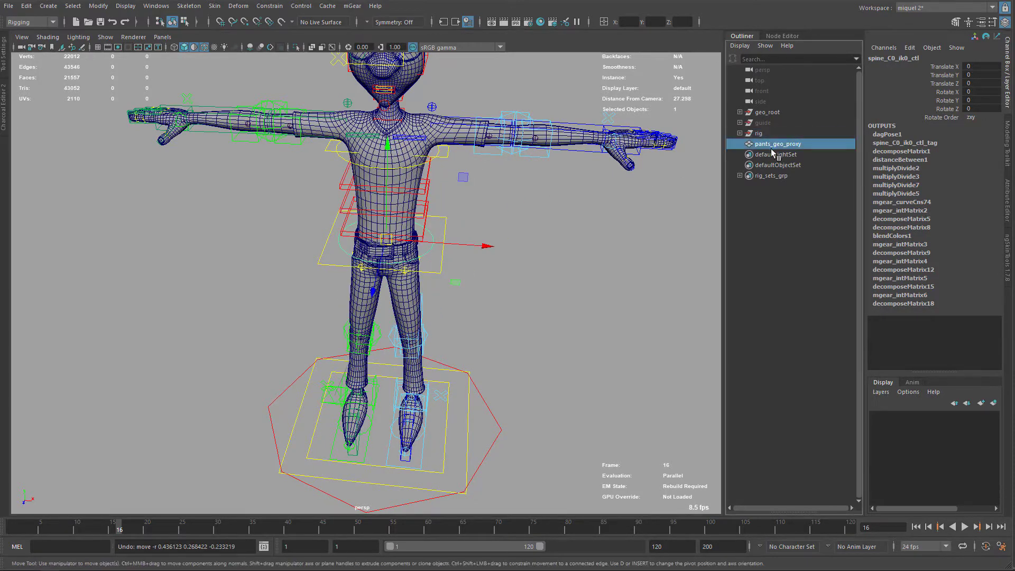
click(422, 256)
mouse_move(387, 237)
mouse_down()
mouse_move(424, 238)
mouse_move(376, 239)
mouse_move(394, 247)
mouse_up()
key(ctrl+z)
- Bend the left elbow by rotating arm_L0_fk1_ctl to about -50 degrees in Z, inspect the deformation, and undo the rotation
alt+middle_drag(460, 234, 418, 244)
alt+drag(452, 111, 433, 186)
alt+right_drag(432, 185, 505, 204)
alt+middle_drag(351, 267, 364, 158)
alt+drag(420, 309, 460, 164)
key(q)
click(557, 300)
click(558, 300)
alt+drag(557, 300, 499, 208)
key(e)
drag(450, 366, 371, 392)
alt+drag(346, 238, 469, 200)
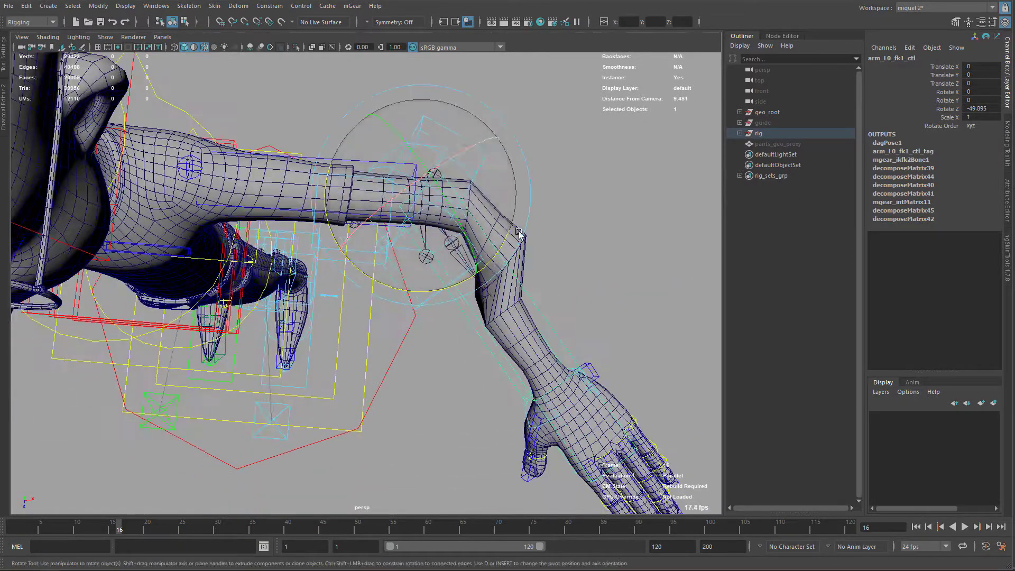
alt+right_drag(429, 312, 458, 222)
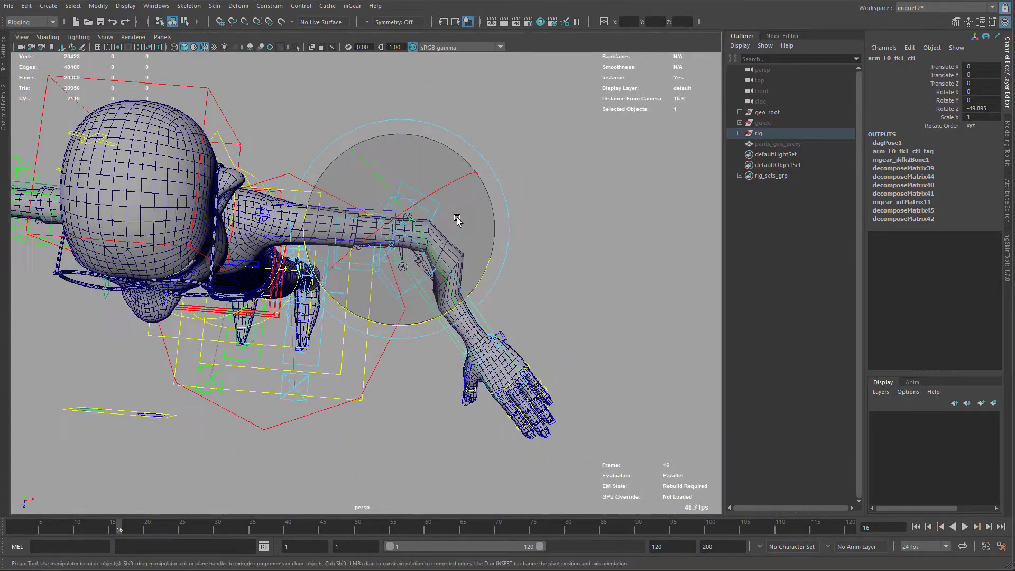
key(ctrl+z)
- Display the character in wireframe and select the left elbow joint arm_L0_4_jnt
alt+middle_drag(447, 242, 460, 269)
alt+right_drag(372, 302, 460, 253)
key(4)
key(q)
scroll(461, 253, up, 5)
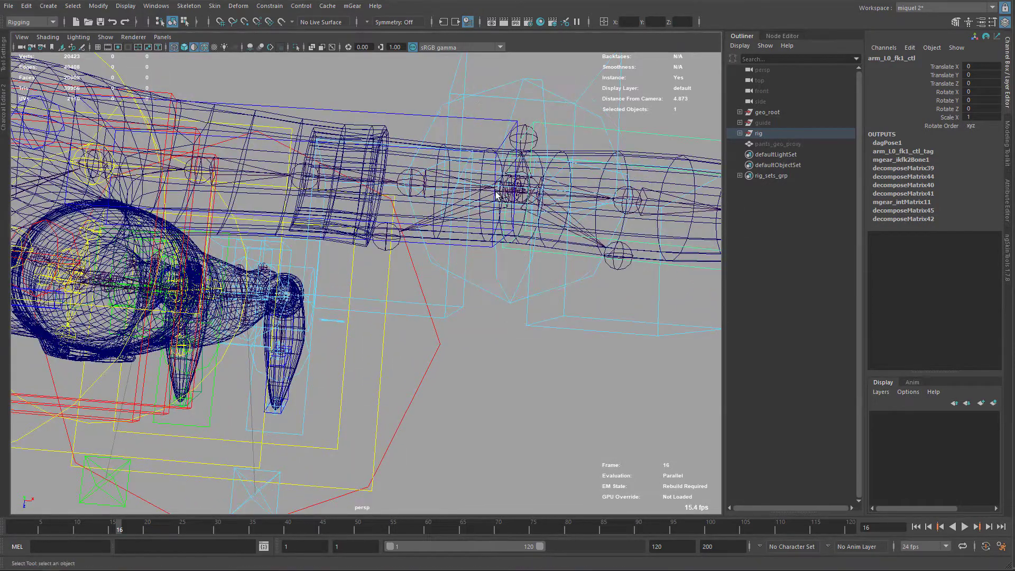
click(497, 197)
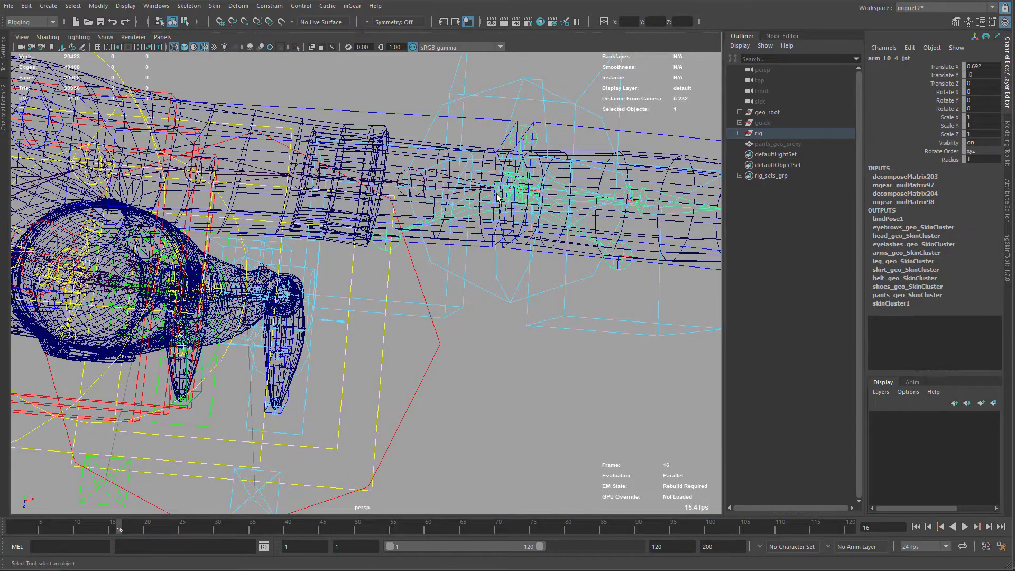
- Hide the control curves and meshes to examine only the skeleton joints around the left elbow
key(alt+2)
key(alt+3)
key(alt+3)
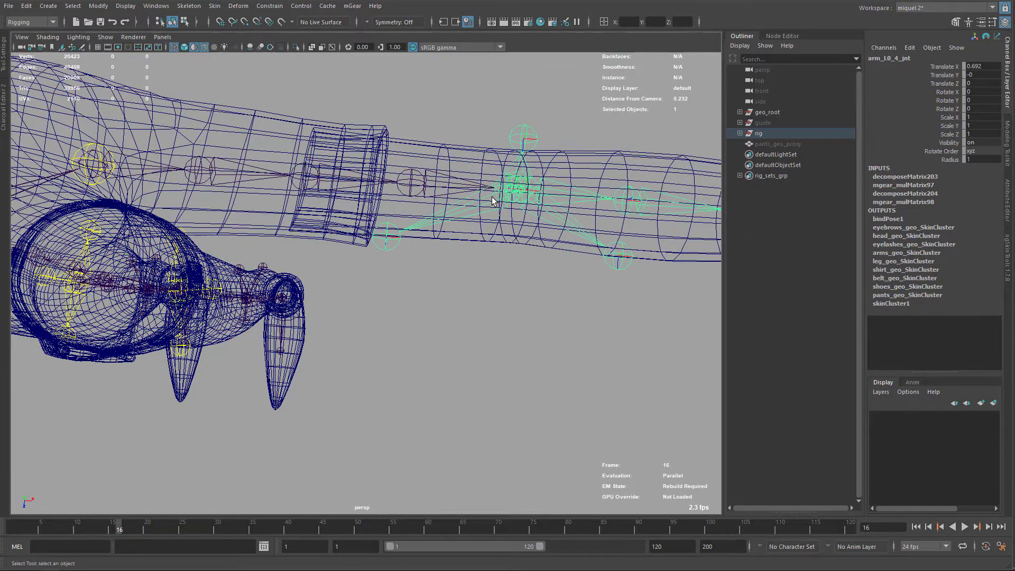
key(alt+1)
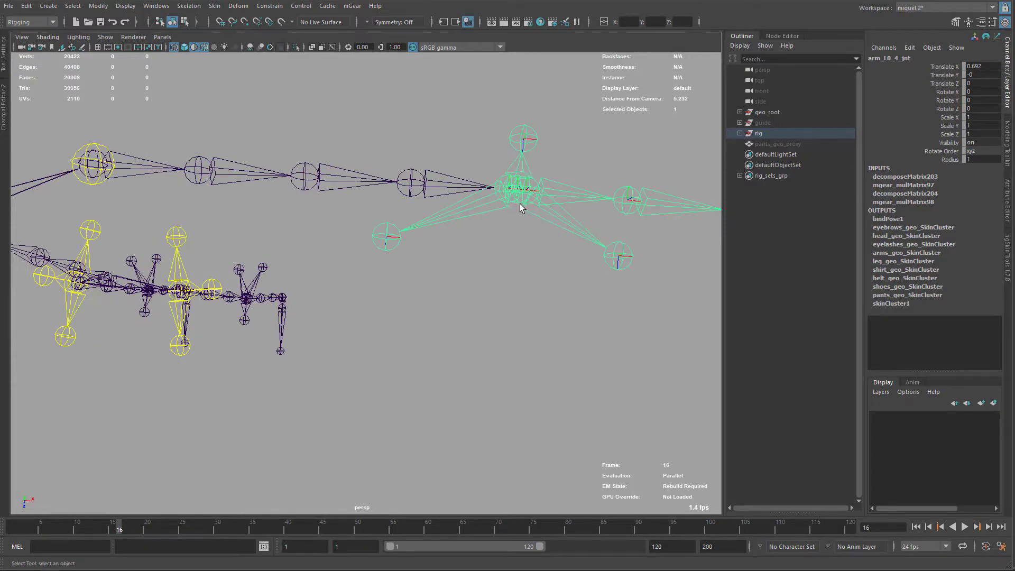
scroll(459, 262, down, 2)
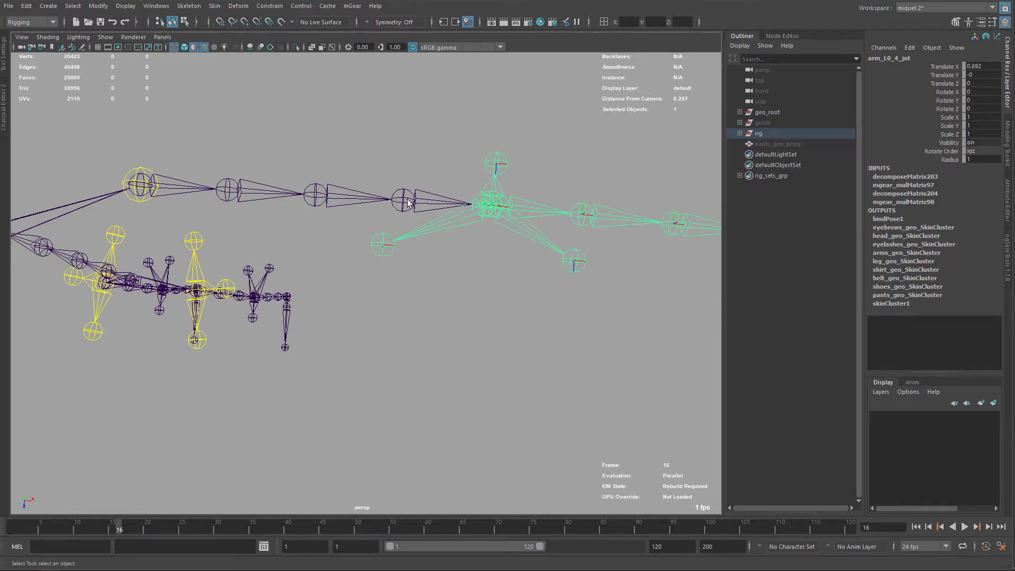
- Show the control curves and meshes again and return the viewport to shaded display
key(alt+1)
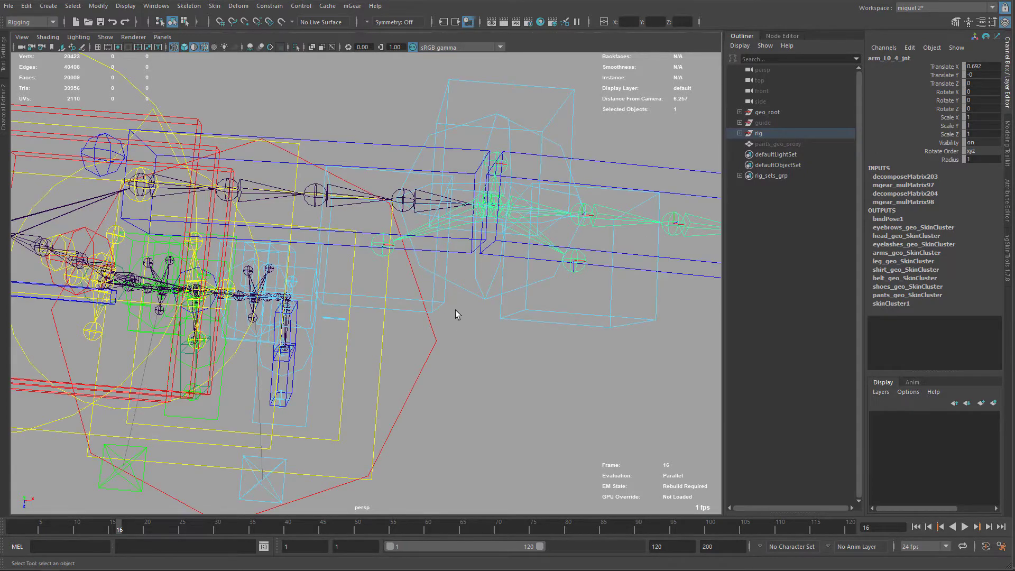
alt+right_drag(458, 325, 459, 228)
key(alt+2)
alt+drag(459, 232, 537, 255)
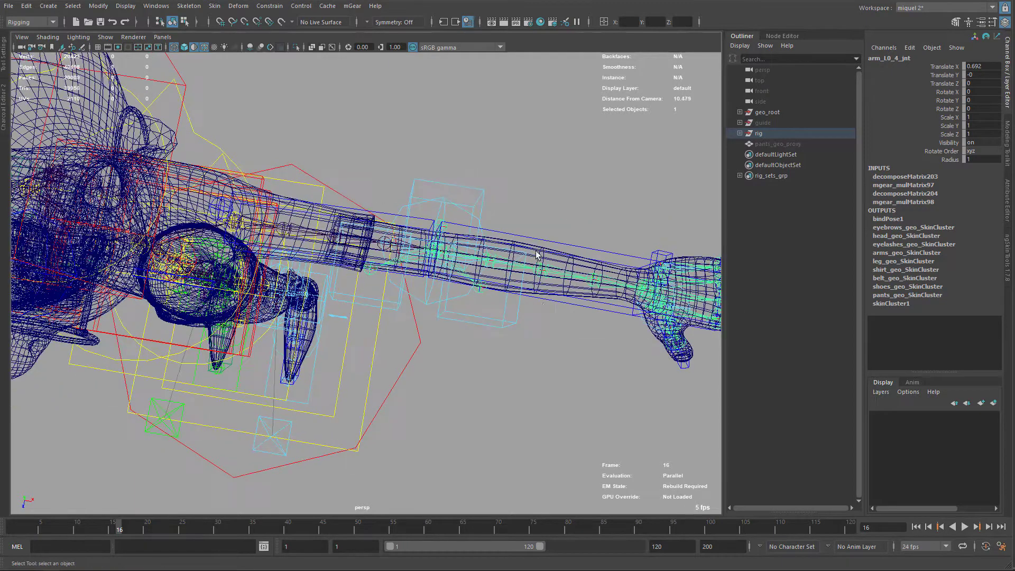
key(5)
- Rotate arm_L0_fk1_ctl to about -44 degrees in Z, select arm_L0_7_jnt to inspect the elbow joints, and undo both actions
click(572, 305)
key(e)
drag(507, 310, 453, 361)
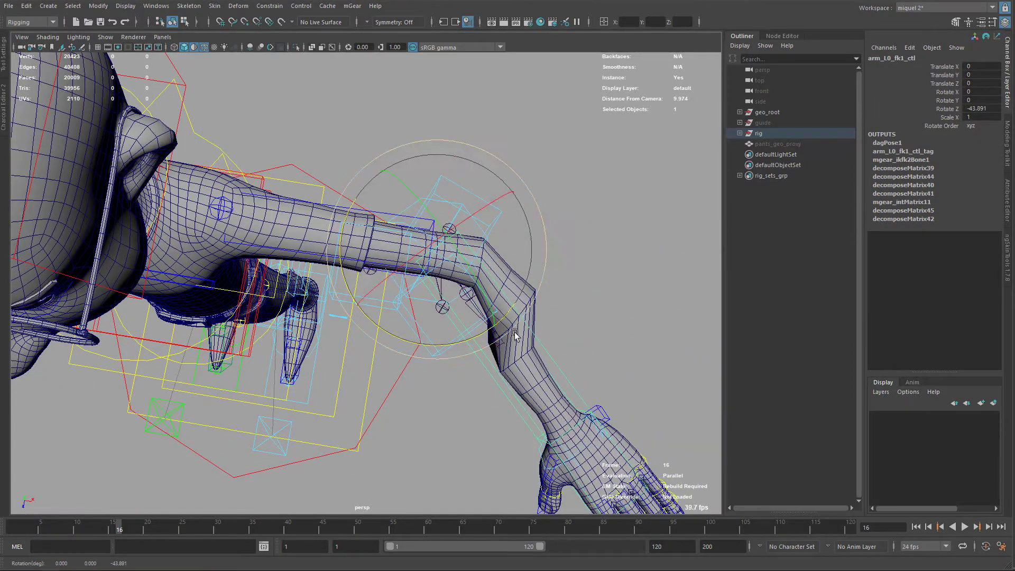
key(q)
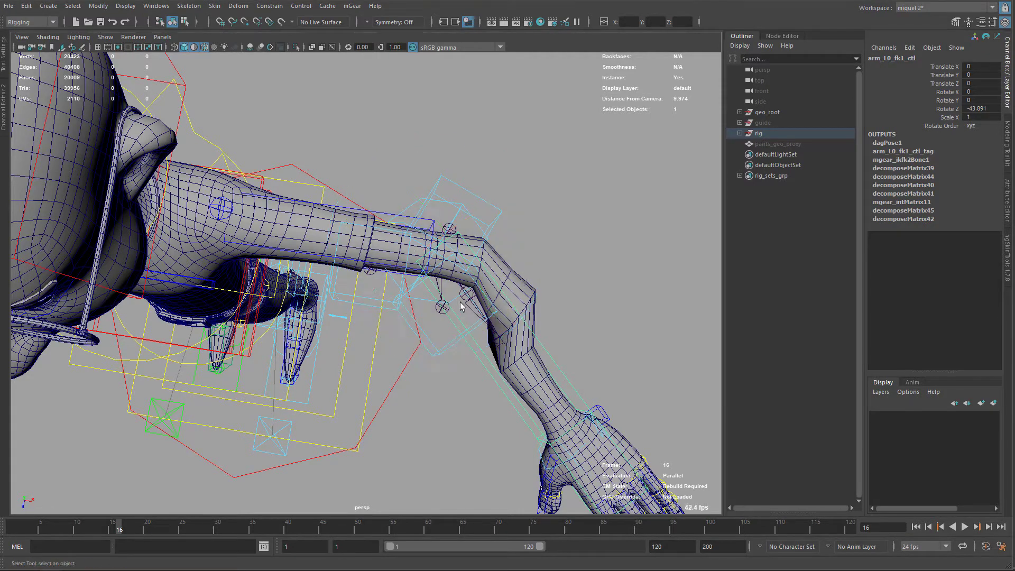
click(467, 320)
alt+drag(439, 326, 450, 286)
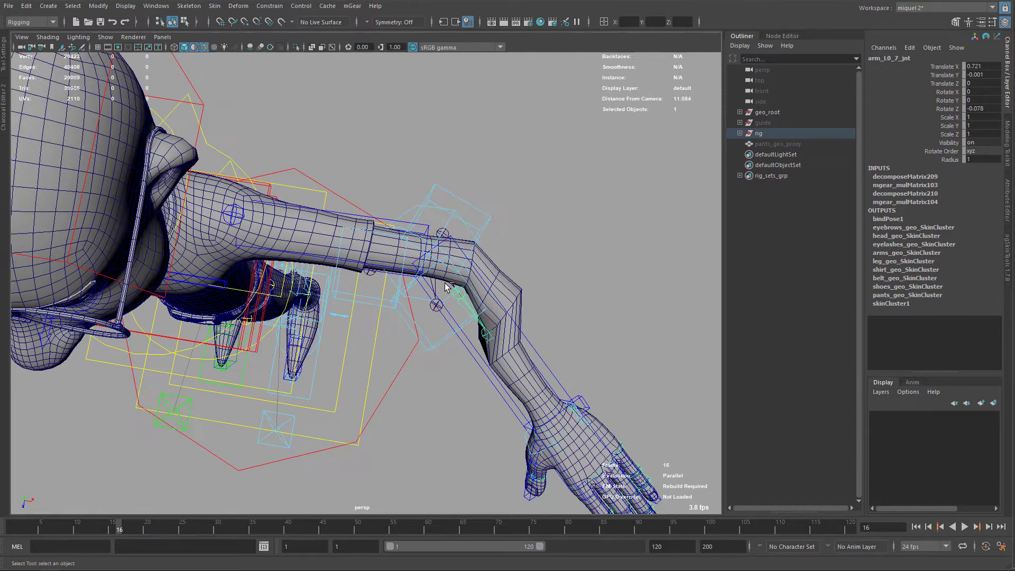
key(ctrl+z)
key(ctrl+z)
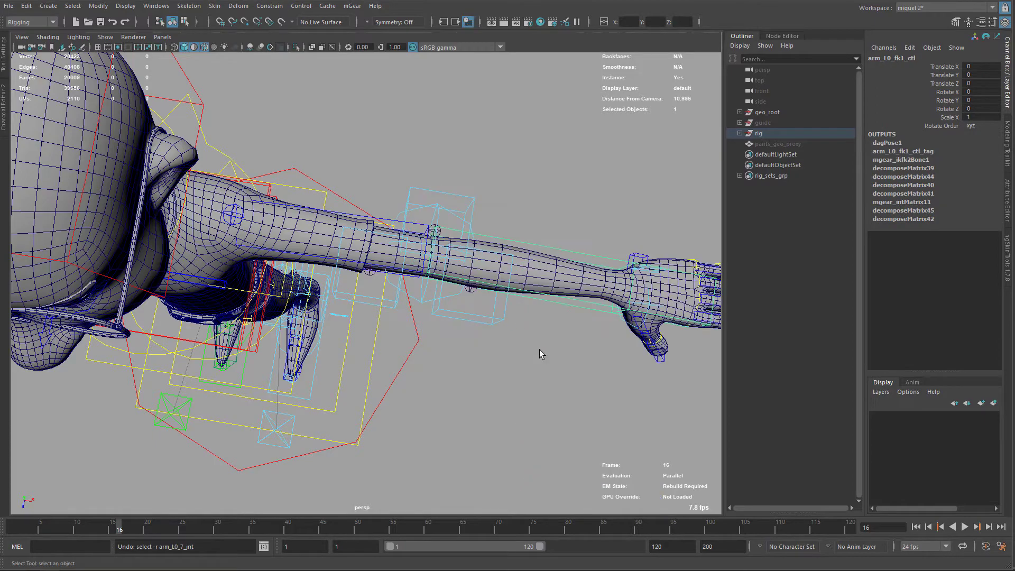
- Hide the geo_root meshes from head_geo through pants_geo and show body_setup_geo instead
alt+right_drag(535, 341, 465, 150)
alt+drag(459, 264, 432, 186)
alt+middle_drag(438, 125, 475, 227)
alt+drag(475, 318, 492, 246)
alt+middle_drag(492, 120, 478, 197)
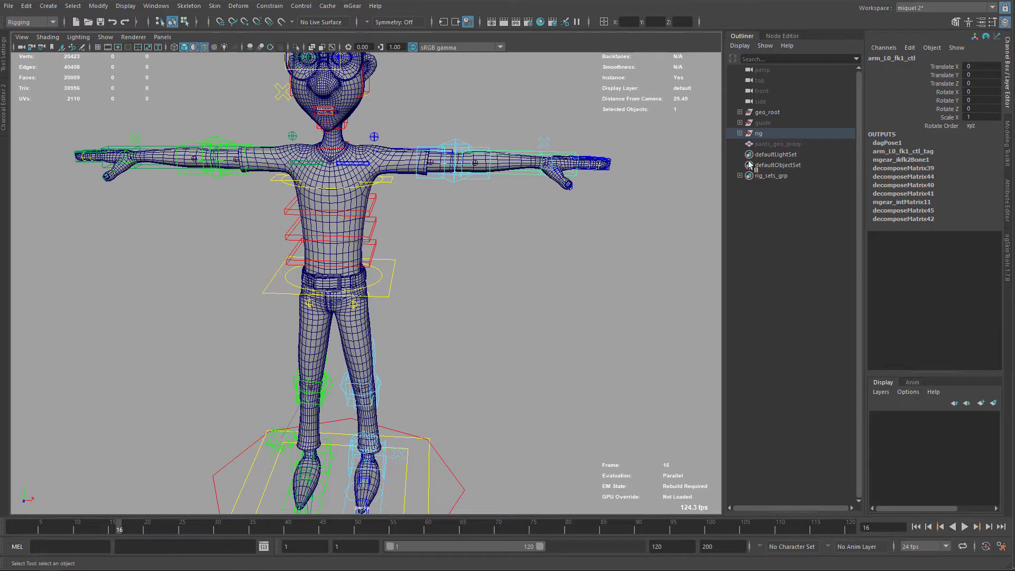
alt+right_drag(490, 251, 461, 261)
alt+middle_drag(461, 261, 482, 272)
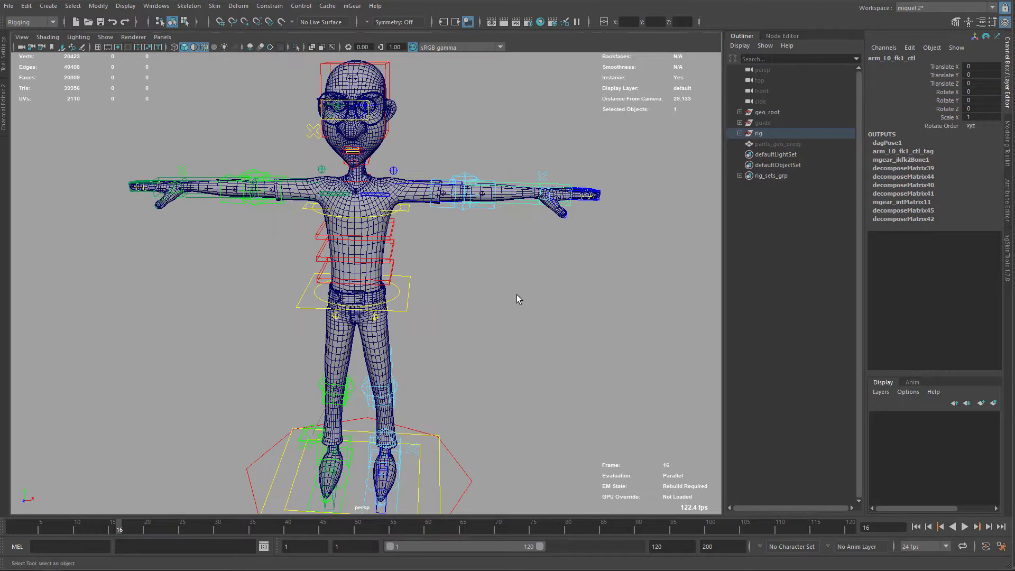
alt+drag(520, 294, 520, 278)
alt+middle_drag(495, 233, 513, 257)
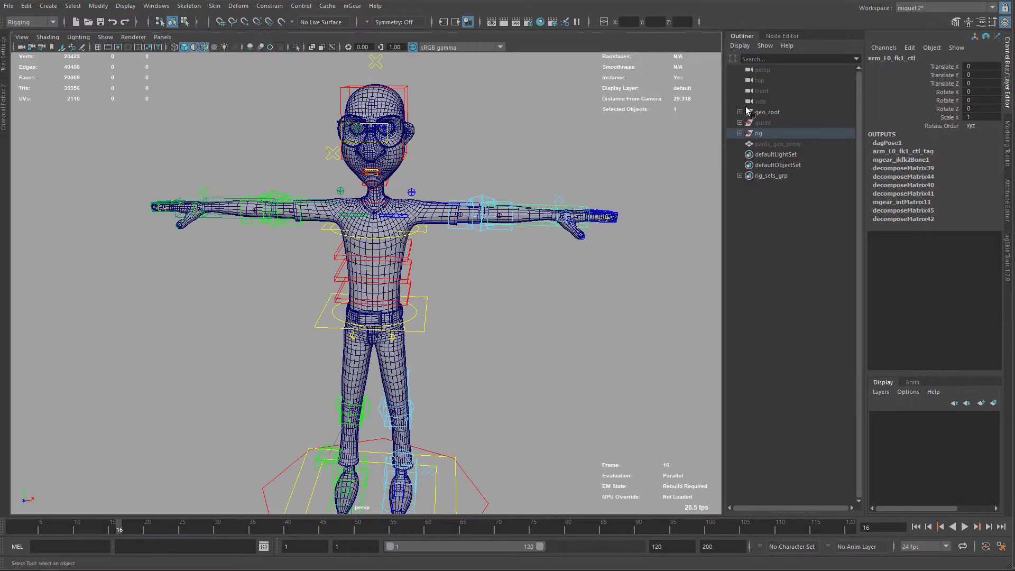
click(740, 112)
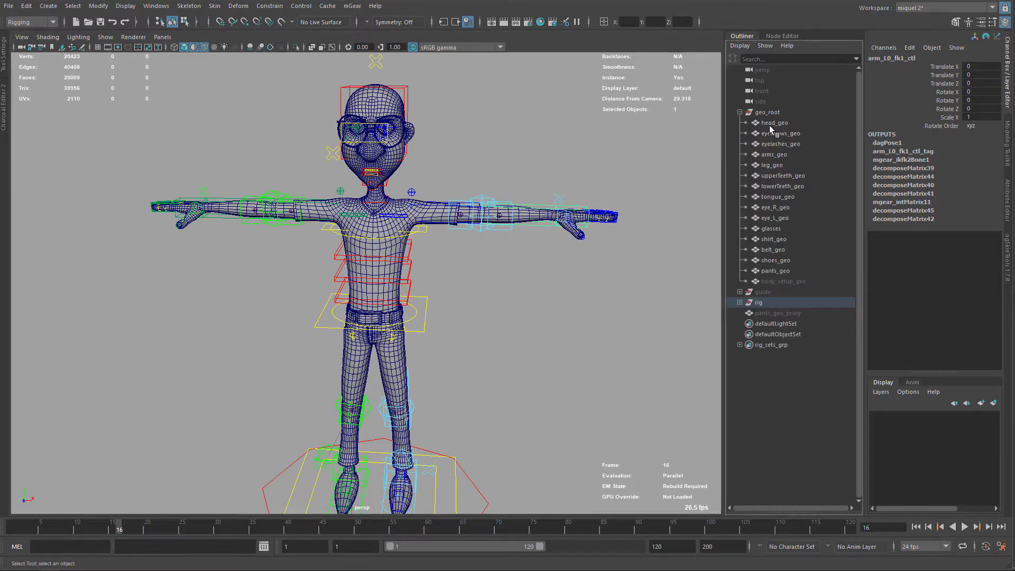
click(771, 124)
shift+click(773, 272)
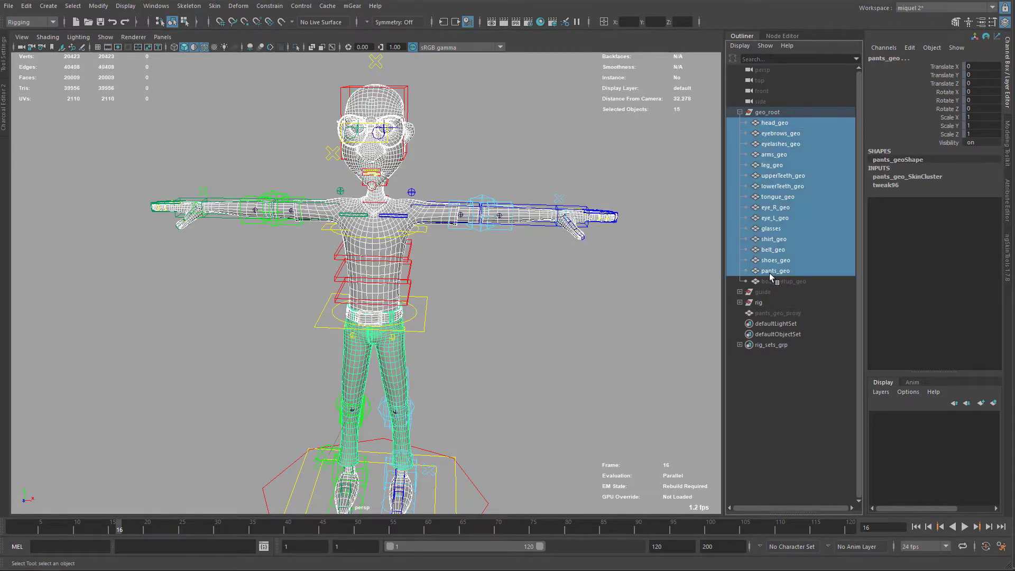
key(ctrl+h)
click(779, 282)
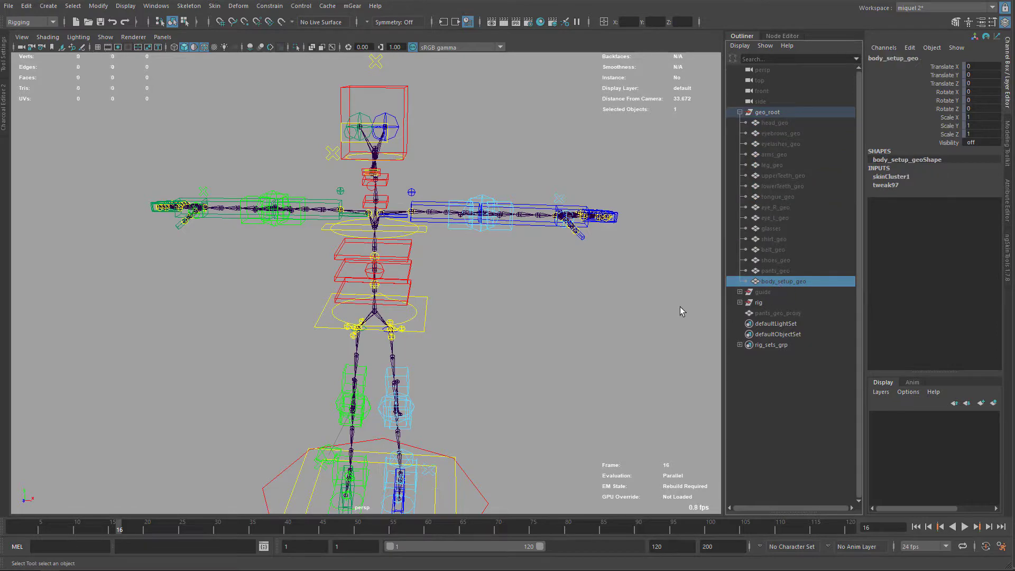
key(shift+h)
- Test the elbow bend on body_setup_geo by rotating arm_L0_fk1_ctl about -42 degrees in Z, and undo it
scroll(542, 203, up, 2)
alt+drag(532, 270, 517, 286)
key(e)
key(ctrl+z)
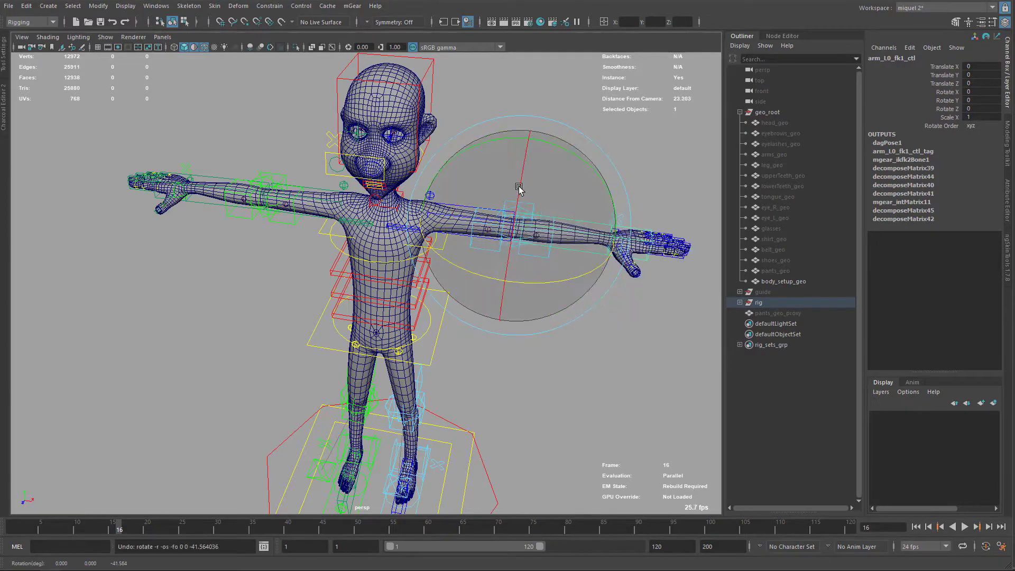
- Examine the torso and arms of body_setup_geo from several angles
alt+middle_drag(510, 209, 487, 175)
alt+drag(507, 313, 501, 208)
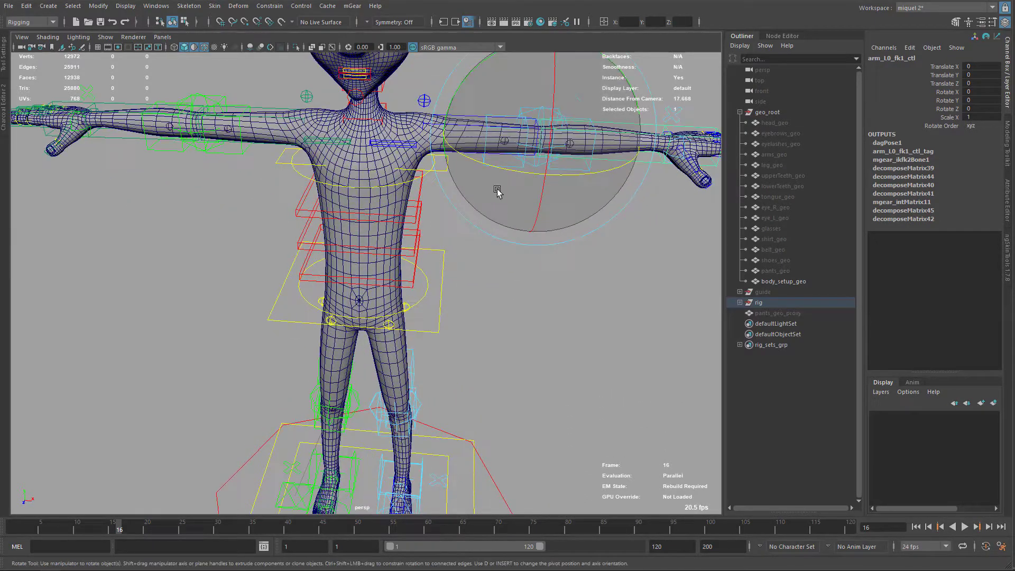
alt+middle_drag(501, 209, 501, 269)
alt+drag(501, 270, 508, 208)
alt+middle_drag(508, 208, 481, 214)
alt+drag(476, 279, 448, 261)
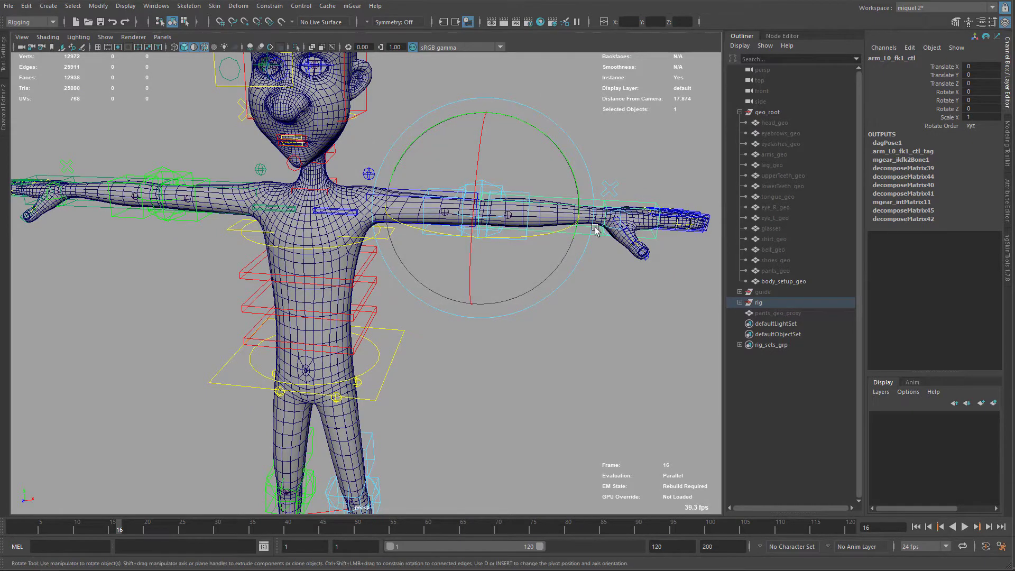
- Hide the mesh in the viewport and examine the joint chain of the arm, elbow helpers and spine
alt+drag(517, 287, 482, 276)
key(alt+2)
scroll(507, 296, up, 10)
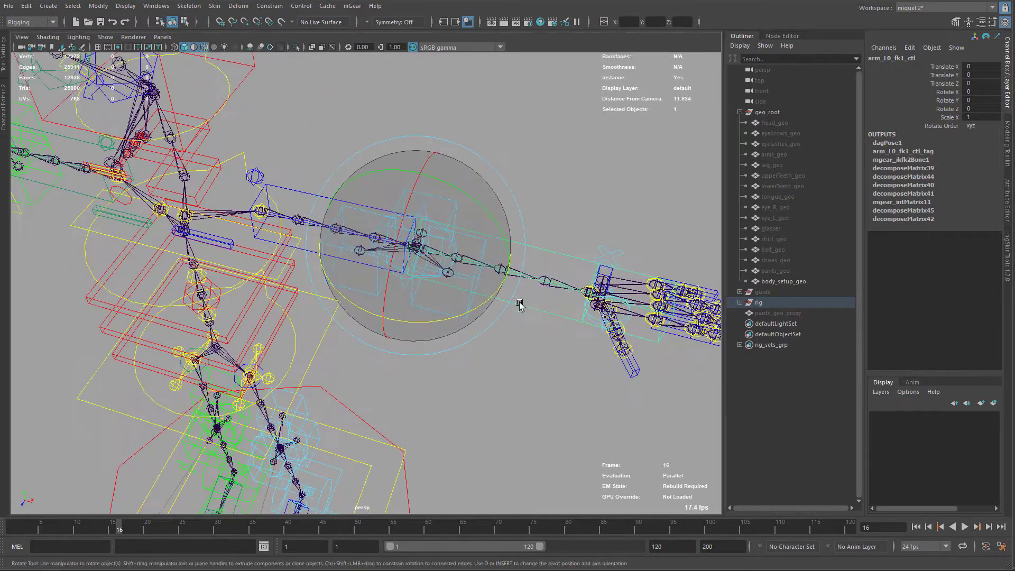
key(q)
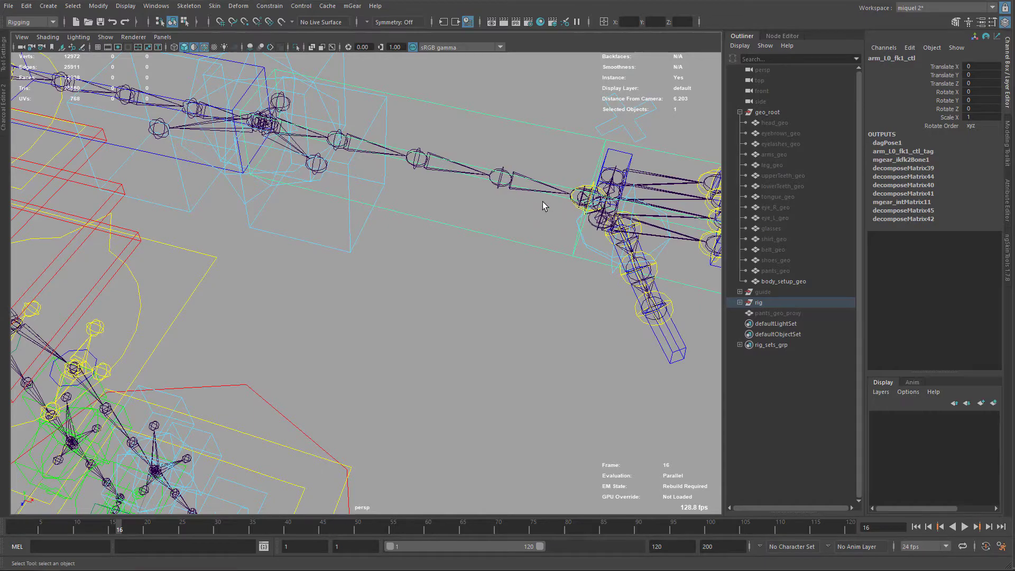
alt+right_drag(540, 304, 460, 148)
alt+middle_drag(460, 148, 540, 122)
alt+right_drag(541, 122, 342, 293)
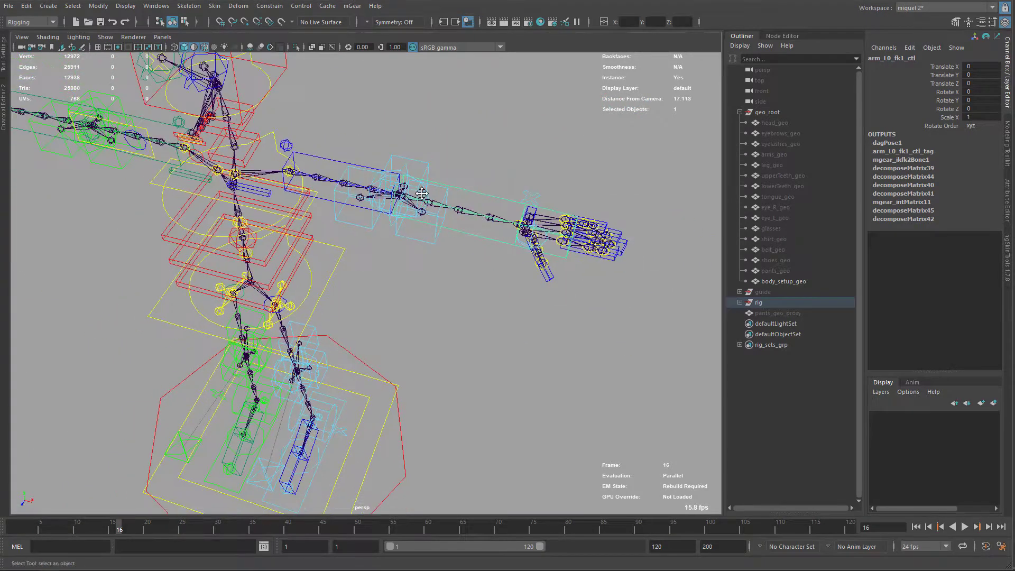
alt+middle_drag(341, 293, 441, 243)
alt+drag(314, 271, 356, 192)
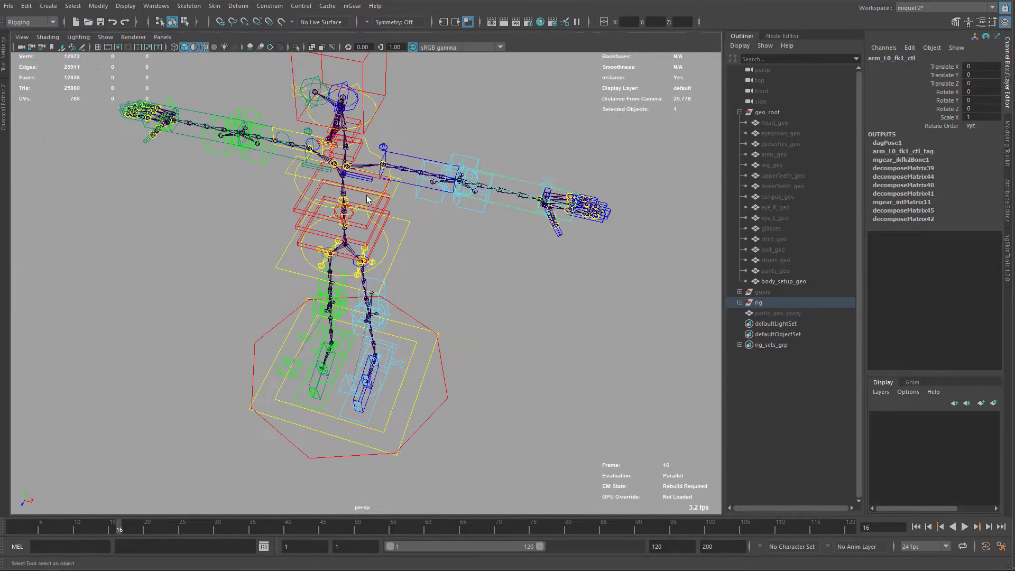
scroll(460, 201, up, 5)
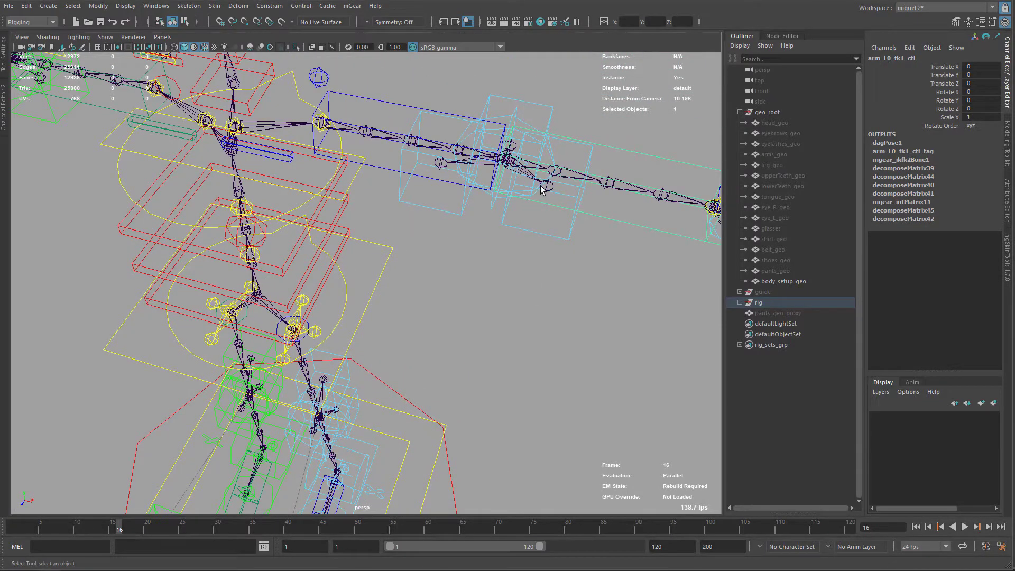
- Examine the helper joints around the character's left knee, selecting them one at a time
alt+drag(542, 189, 374, 219)
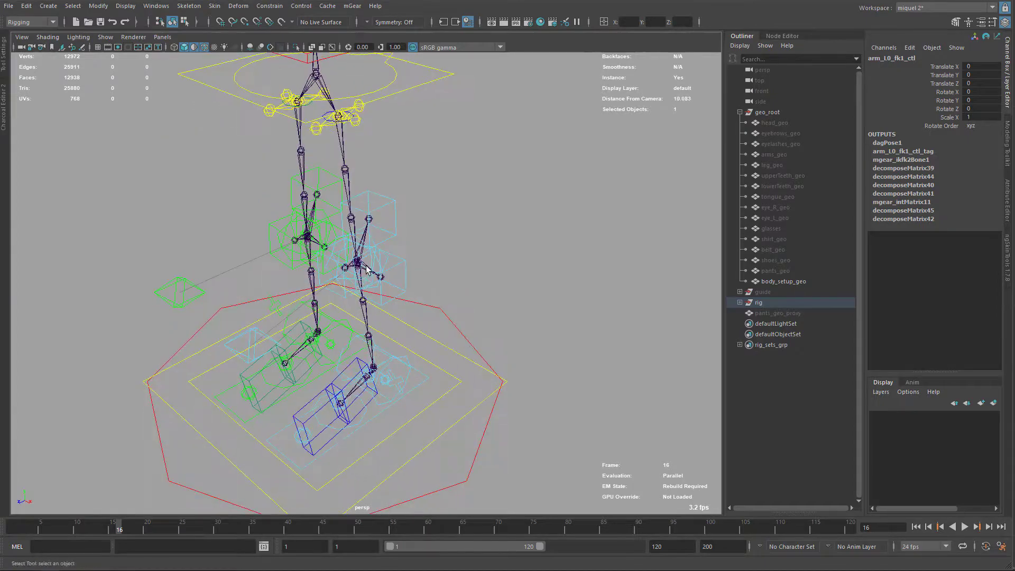
click(370, 219)
click(380, 277)
mouse_move(385, 282)
alt+mouse_down()
mouse_move(374, 340)
mouse_move(386, 293)
alt+mouse_up()
click(427, 305)
alt+drag(406, 185, 373, 276)
- Select every joint in the hierarchy of spine_C0_0_jnt, and clear the selection
click(377, 266)
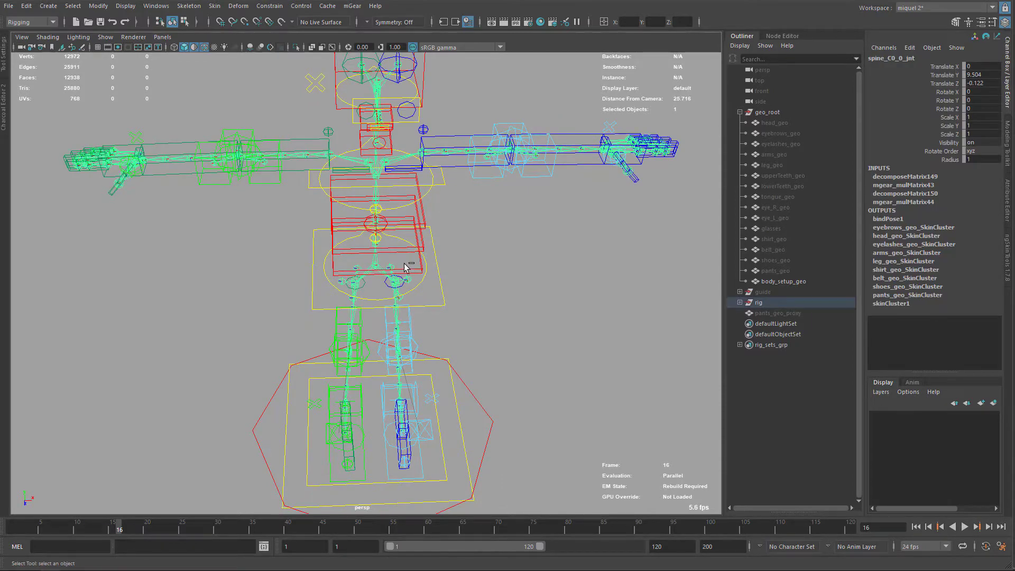
ctrl+right_drag(402, 263, 415, 271)
alt+drag(516, 257, 432, 229)
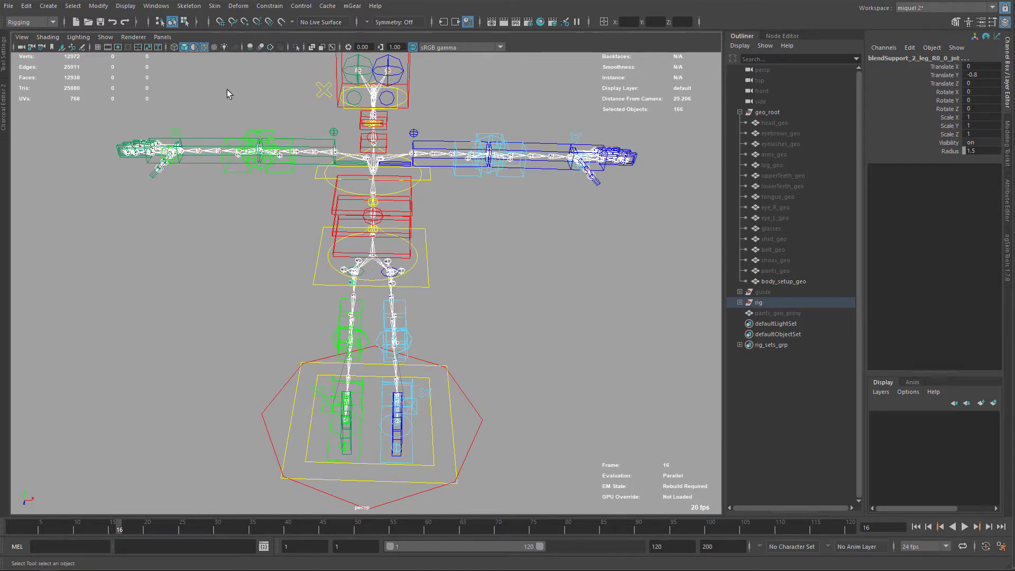
click(73, 6)
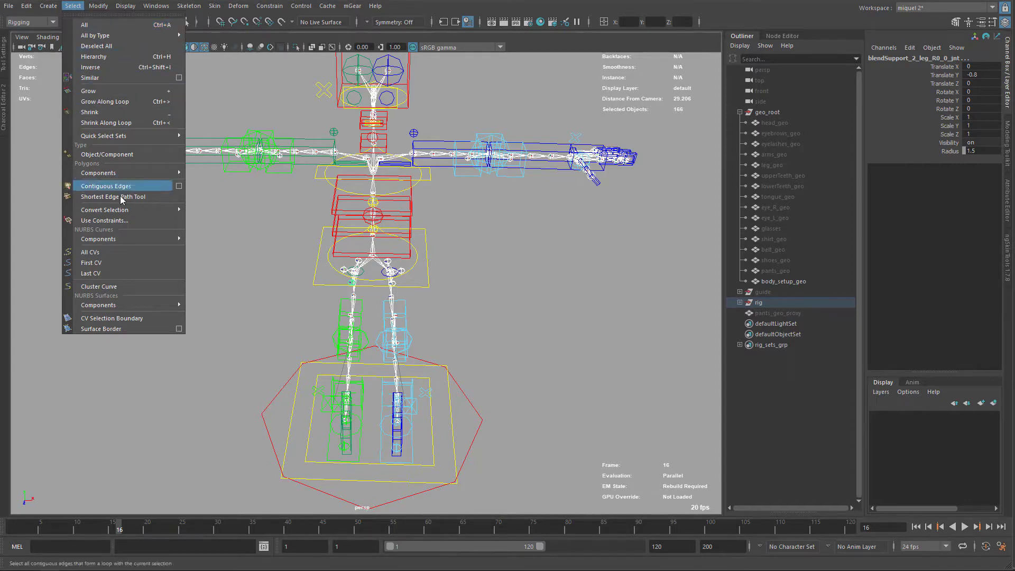
click(96, 46)
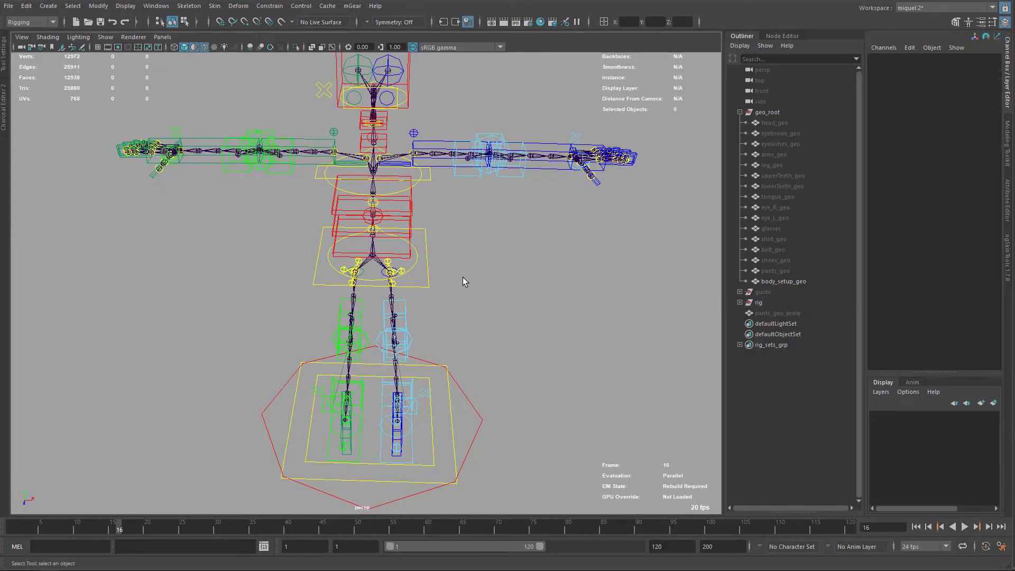
- Select all joints in the spine_C0_0_jnt hierarchy and add body_setup_geo to the selection
click(373, 264)
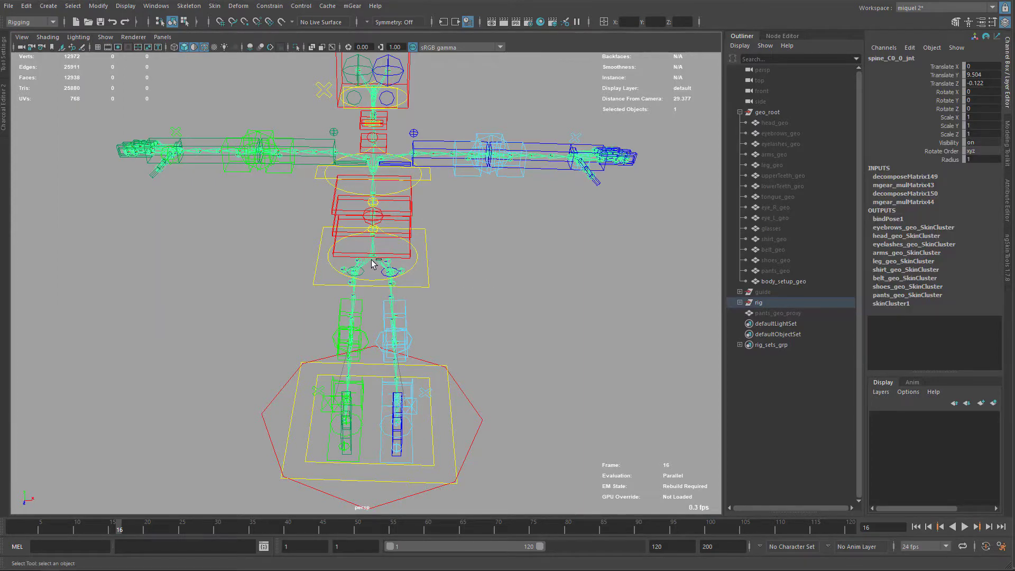
double_click(374, 259)
alt+right_drag(442, 329, 447, 200)
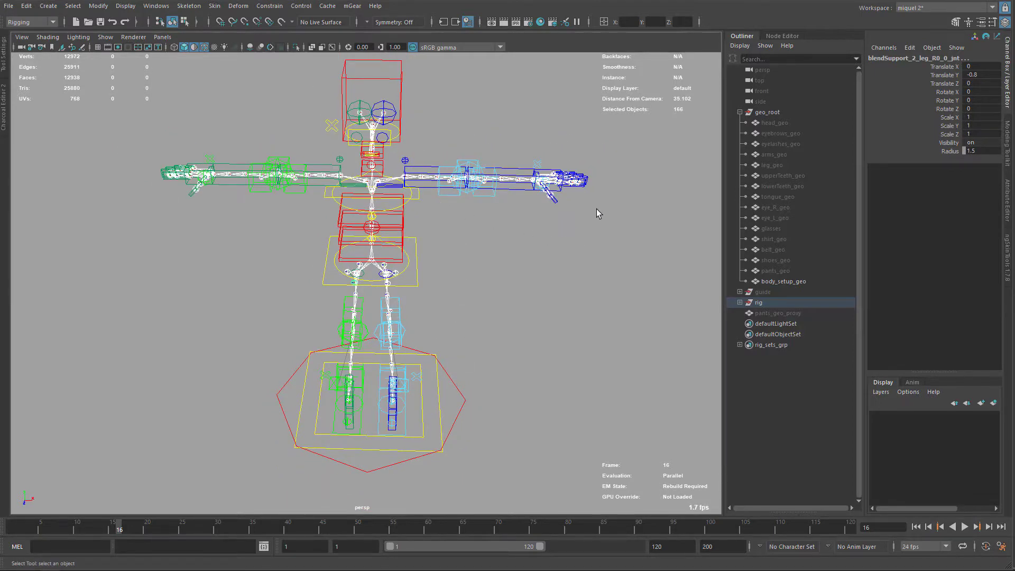
click(787, 284)
key(ctrl+z)
ctrl+click(773, 283)
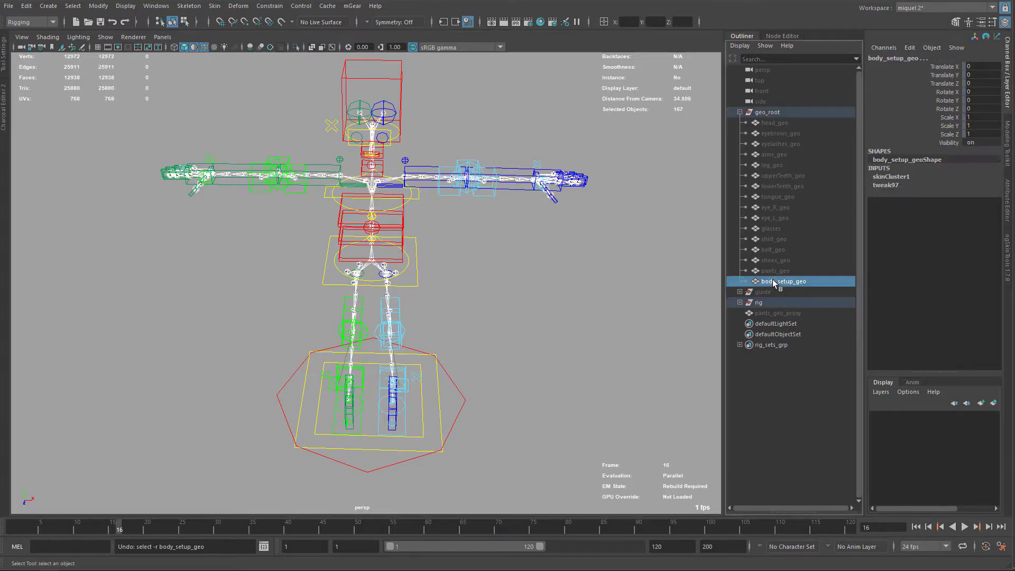
- Add the selected joints as influences on body_setup_geo with Lock weights enabled and a default weight of 0
click(214, 6)
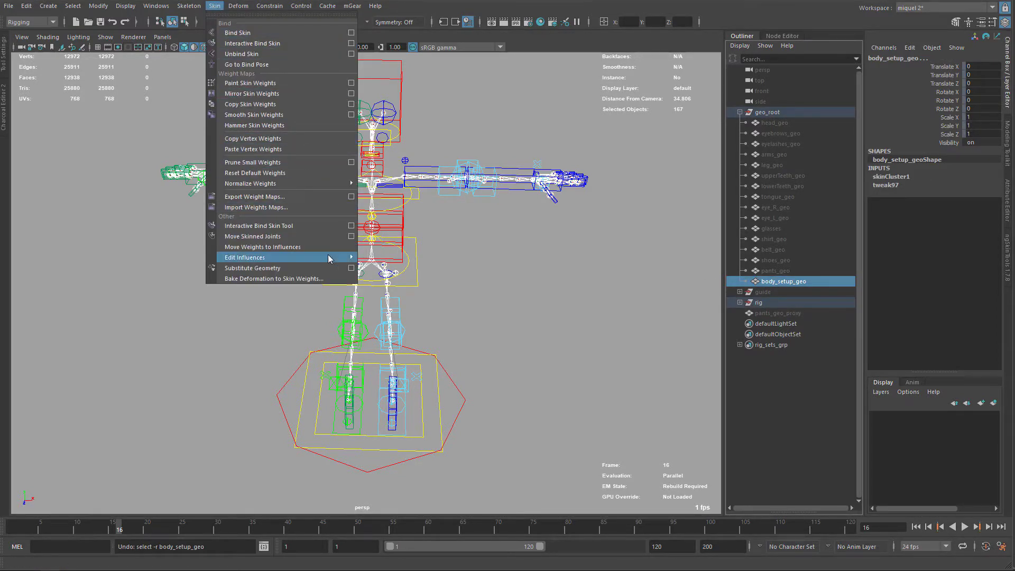
mouse_move(295, 258)
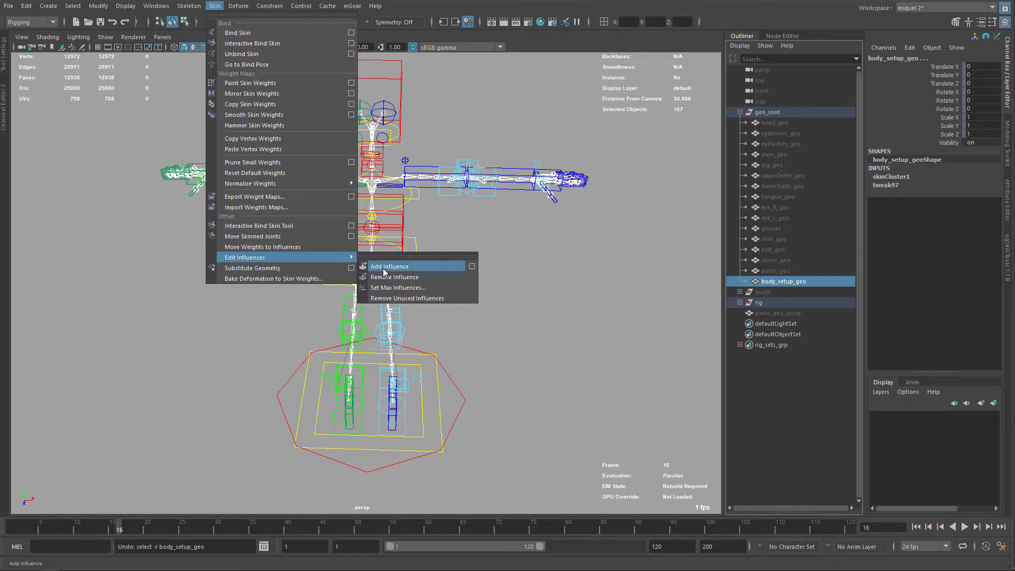
click(472, 267)
drag(287, 297, 497, 129)
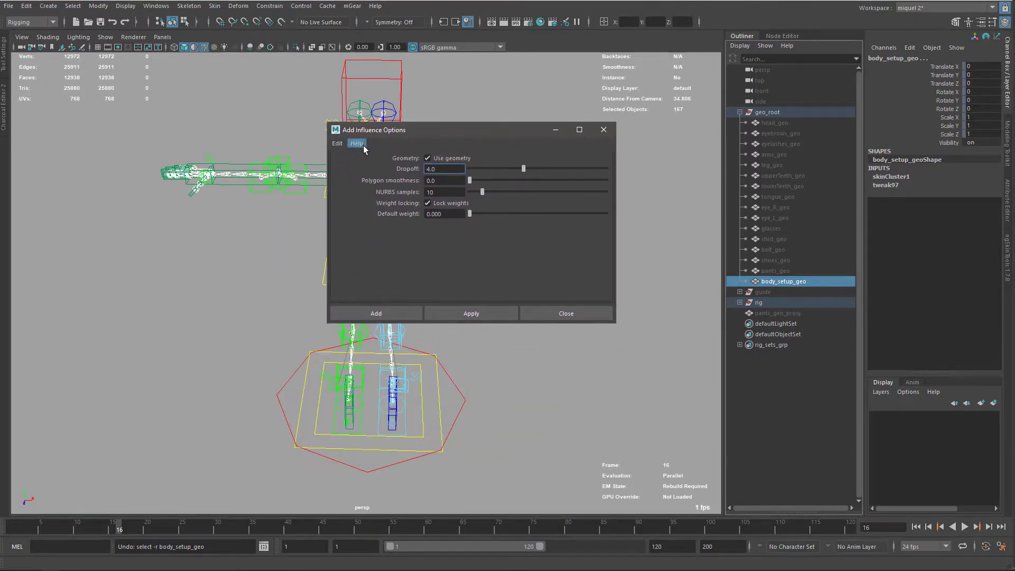
click(338, 144)
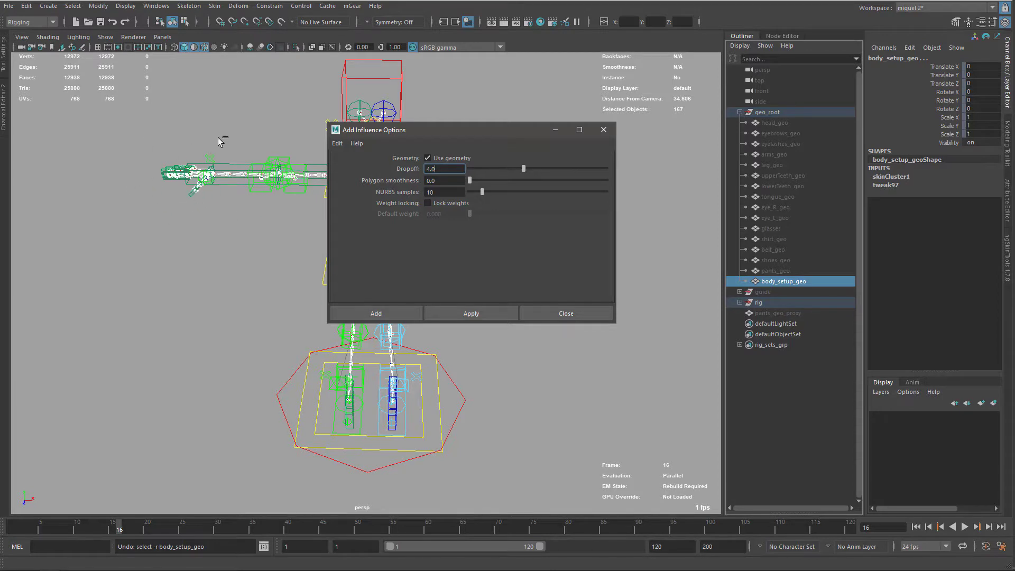
click(427, 204)
click(474, 316)
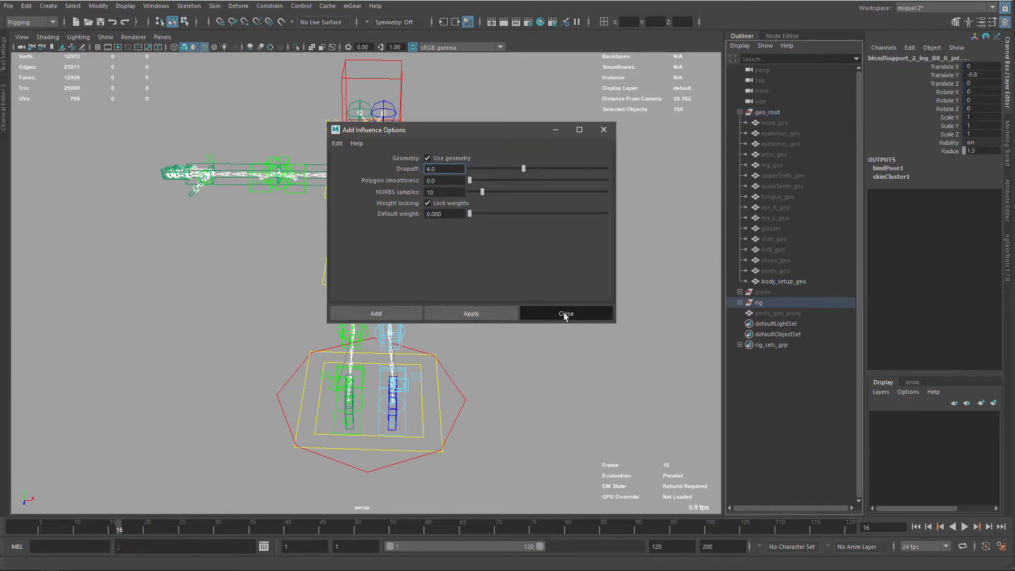
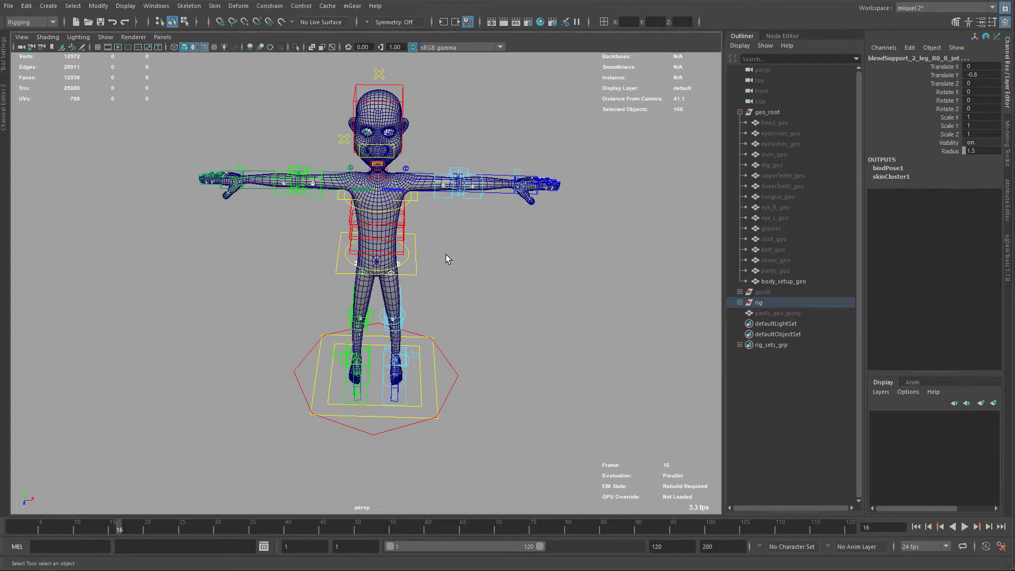
- Test the elbow bend with the added influences by rotating arm_L0_fk1_ctl about -66 degrees in Z, and undo it
alt+drag(445, 255, 446, 258)
alt+right_drag(446, 258, 448, 187)
click(546, 191)
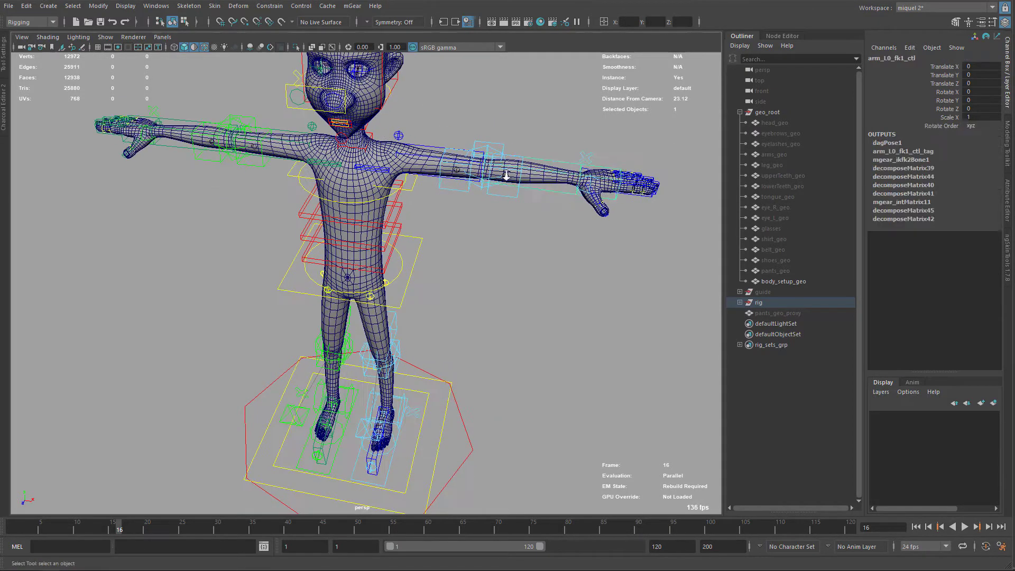
alt+right_drag(547, 190, 510, 183)
key(e)
drag(525, 234, 446, 256)
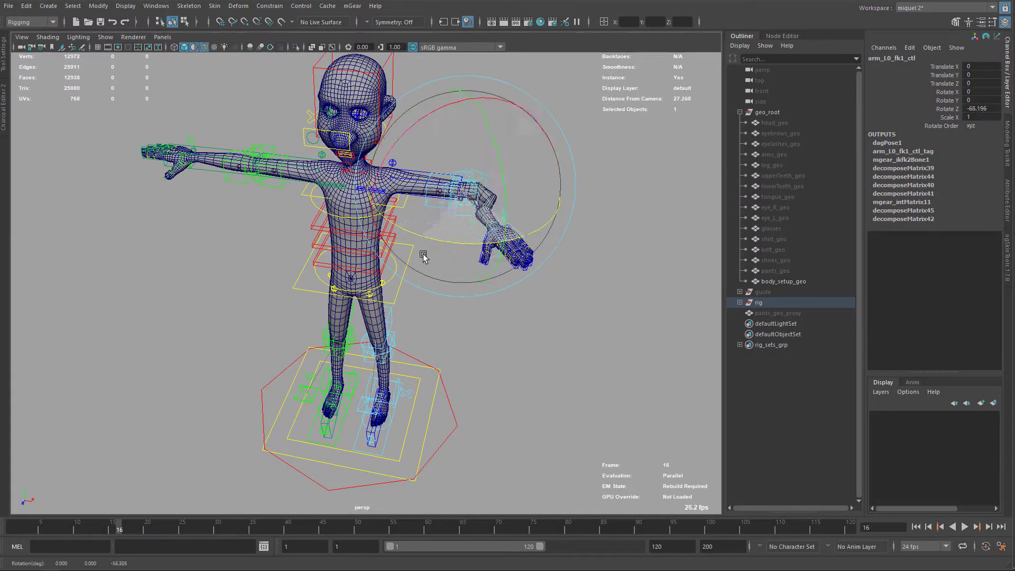
key(ctrl+z)
alt+right_drag(433, 225, 425, 205)
key(q)
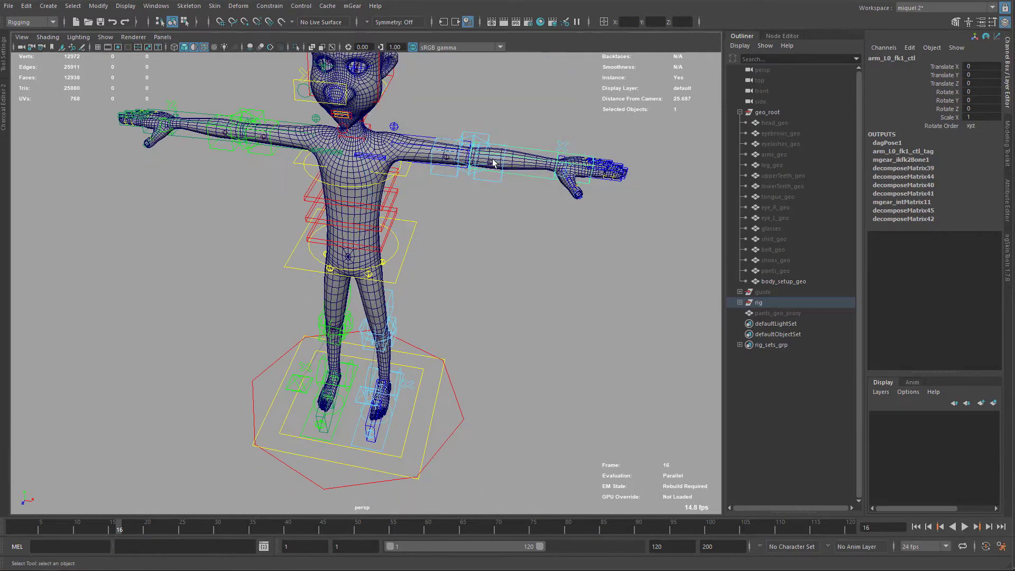
- Select elbowHelper_L2_0_jnt and inspect its connection to the skin cluster
click(492, 168)
alt+drag(492, 168, 438, 192)
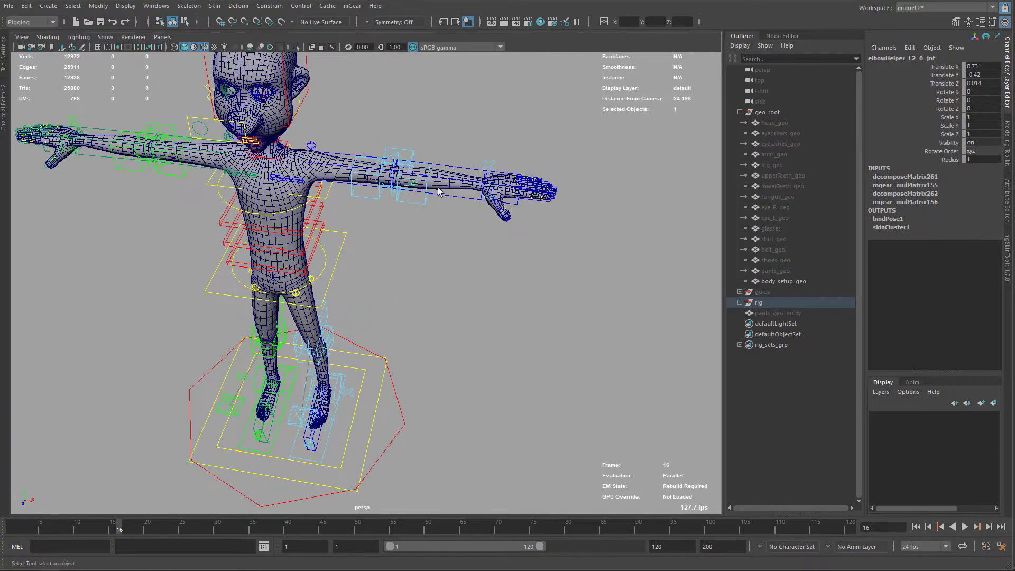
alt+right_drag(340, 300, 420, 274)
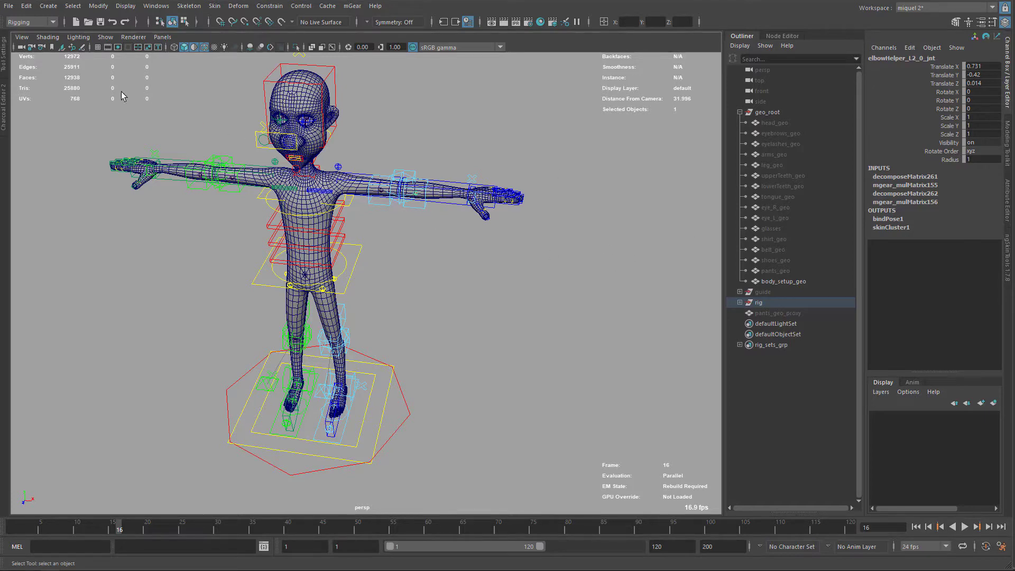
alt+right_drag(467, 285, 444, 243)
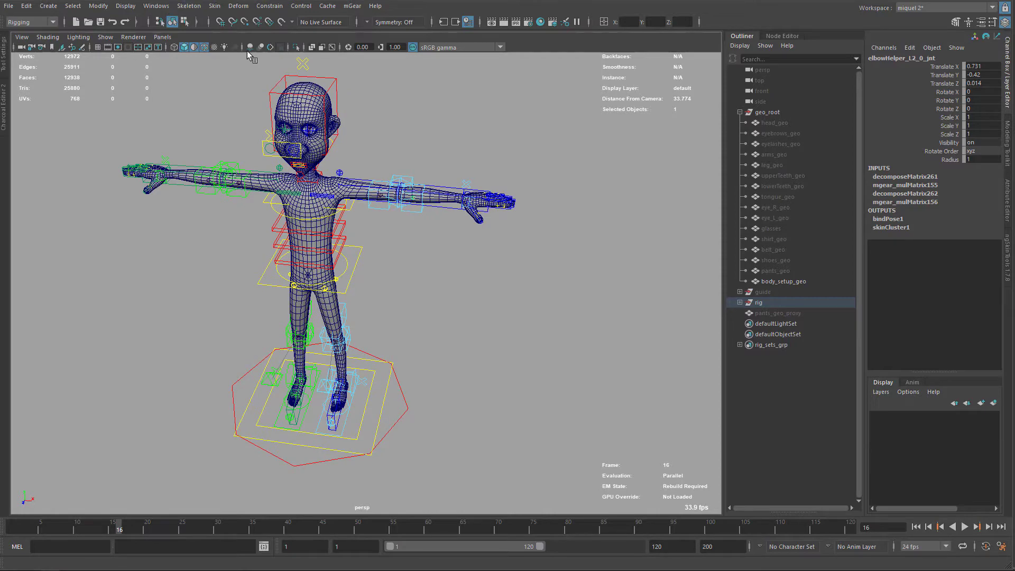
- Select body_setup_geo and open the Paint Skin Weights tool settings
click(438, 204)
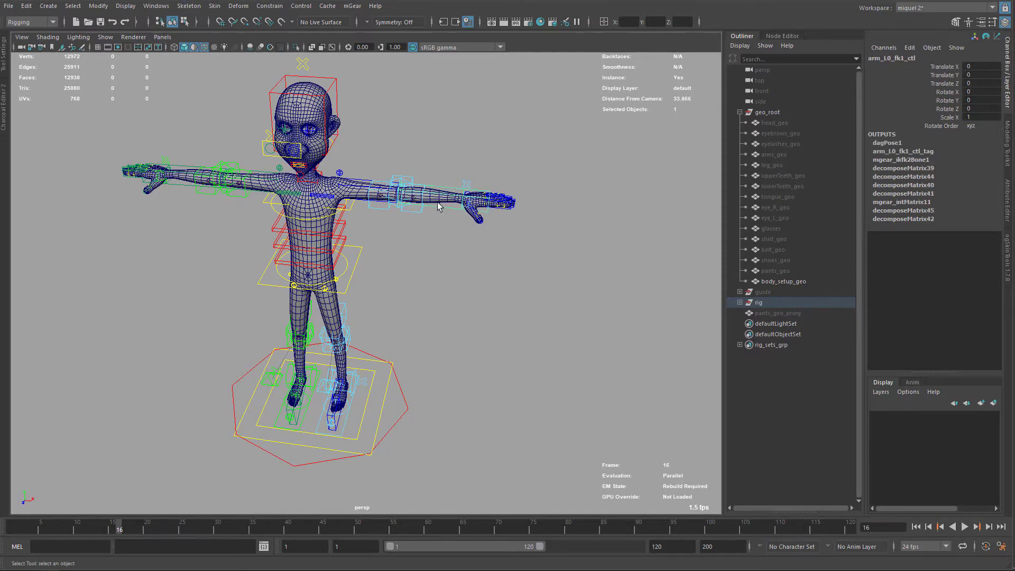
alt+right_drag(438, 204, 478, 213)
alt+right_drag(474, 174, 512, 208)
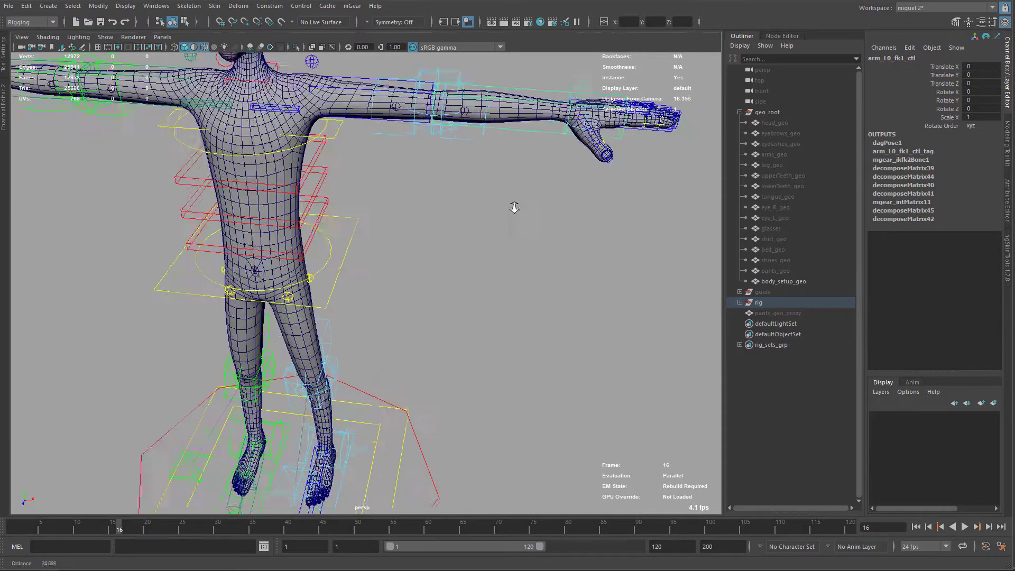
alt+middle_drag(512, 208, 519, 113)
click(519, 113)
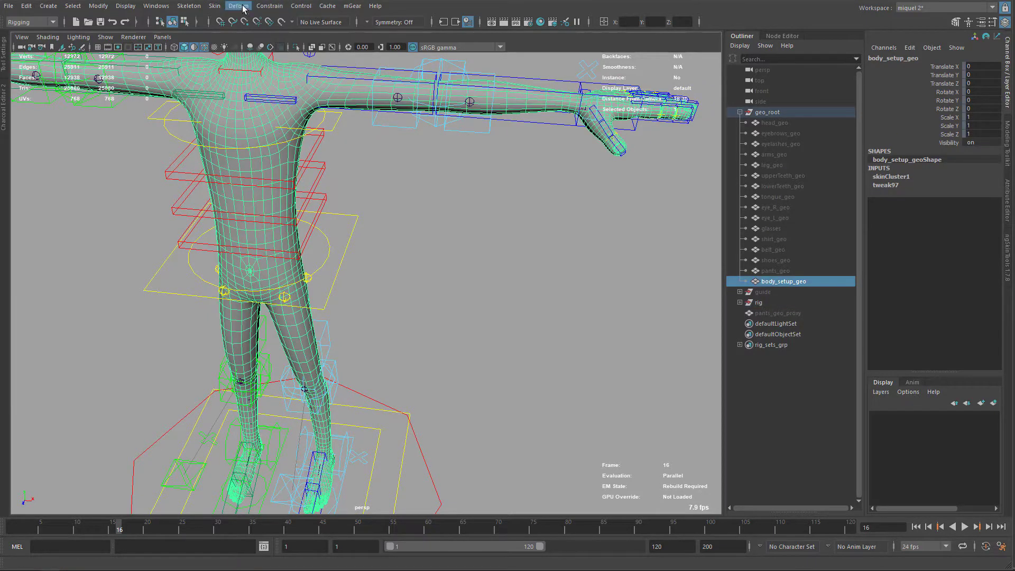
click(214, 6)
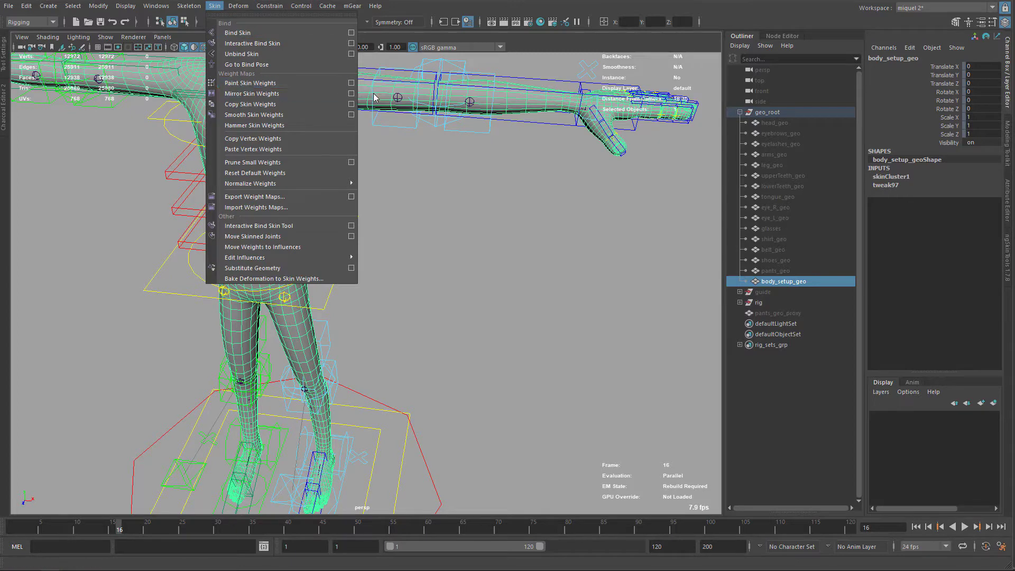
click(351, 86)
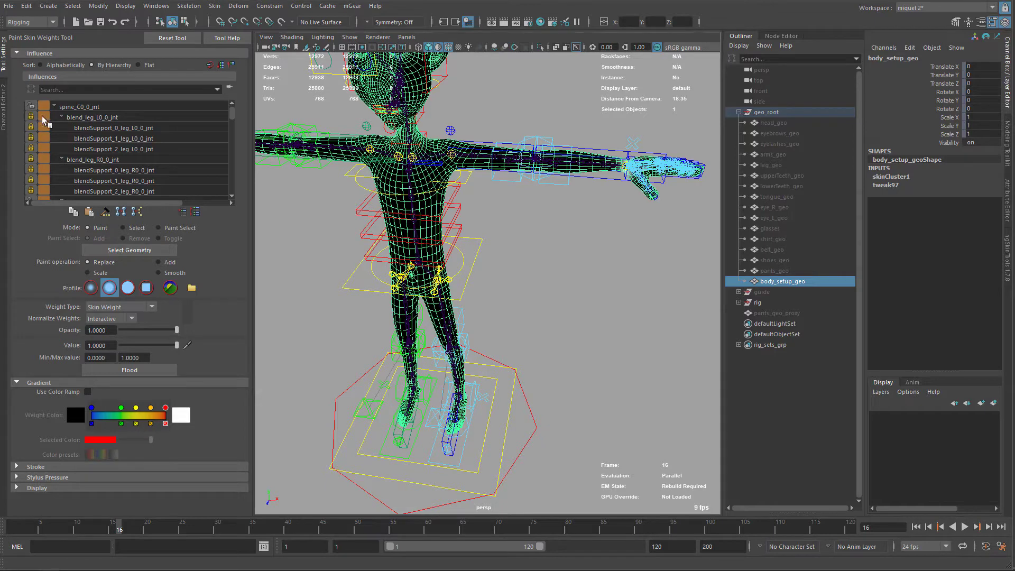
- Unlock the weights of the influences from the right thumb joints down to blend_arm_R0_0_jnt
scroll(237, 123, down, 5)
scroll(235, 132, down, 10)
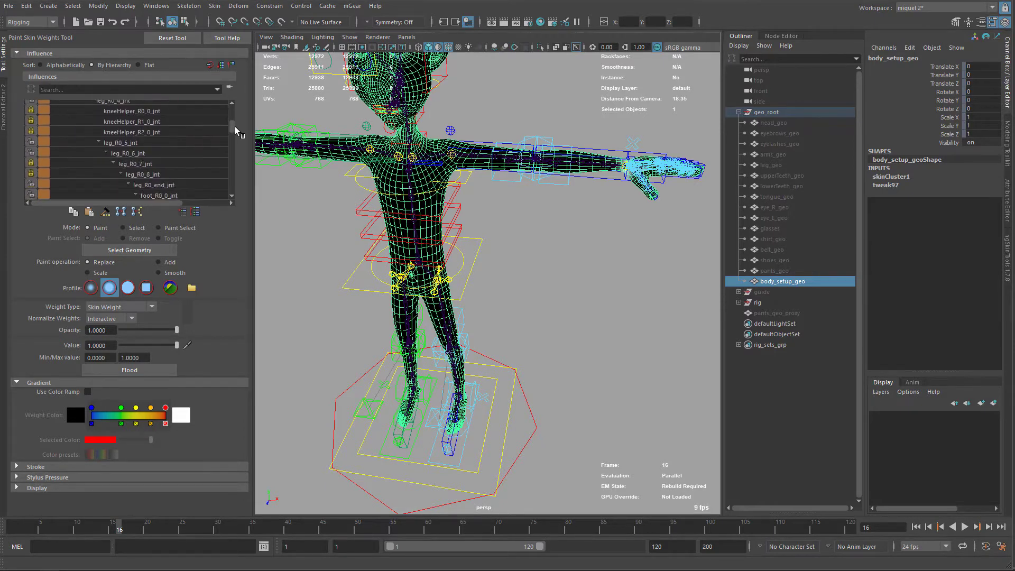
drag(231, 151, 234, 189)
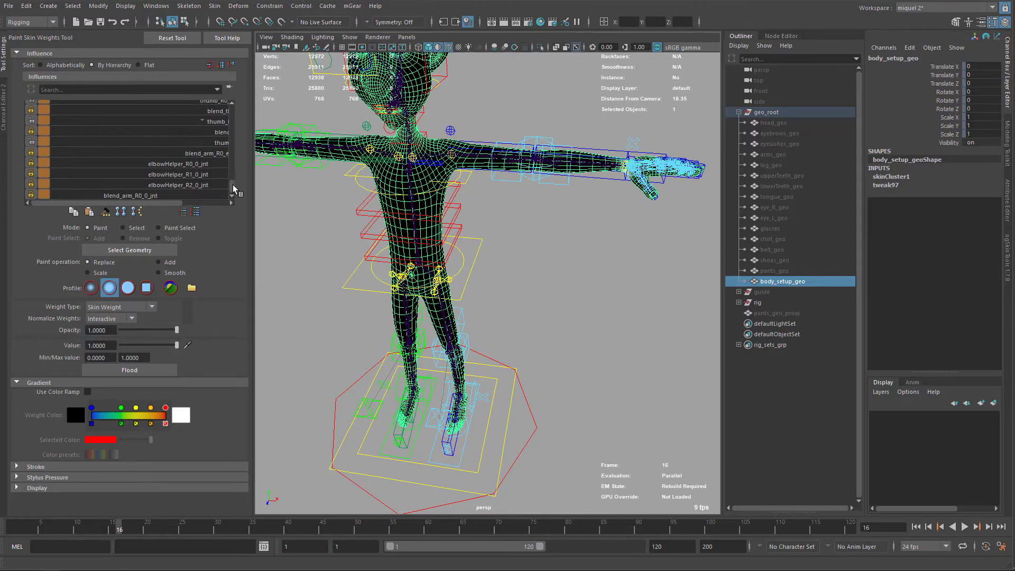
click(177, 196)
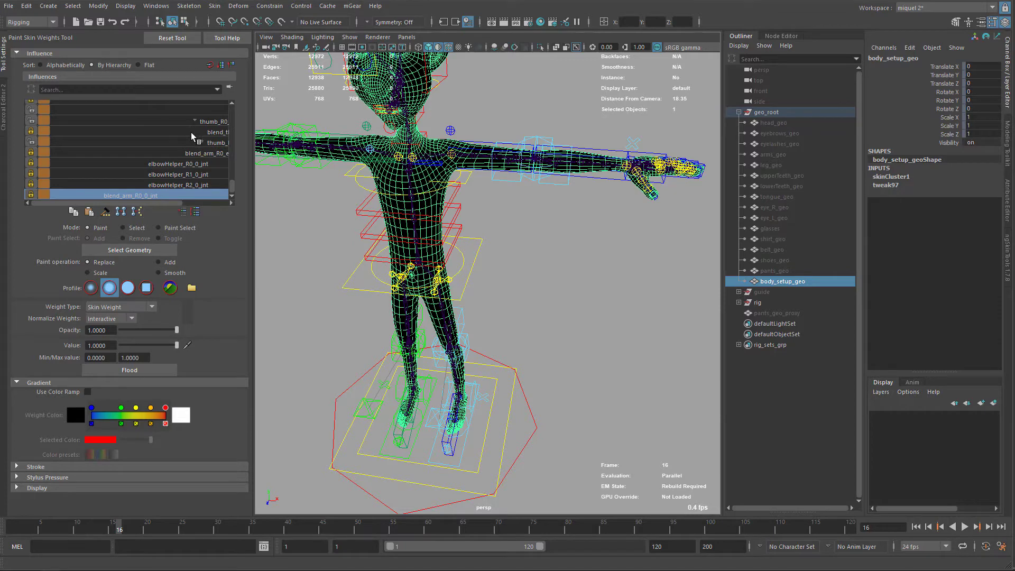
shift+click(215, 123)
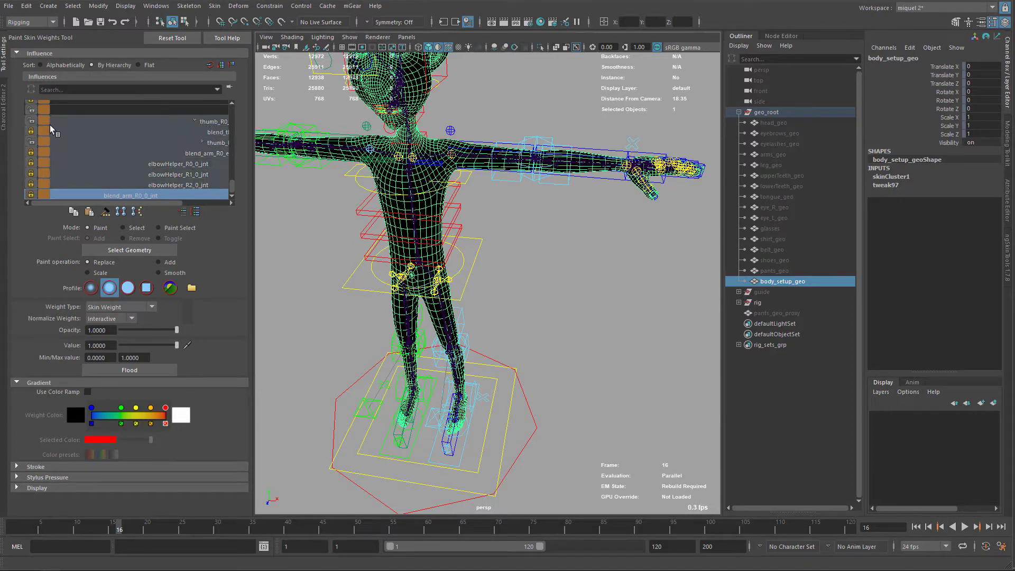
click(30, 131)
scroll(233, 181, up, 3)
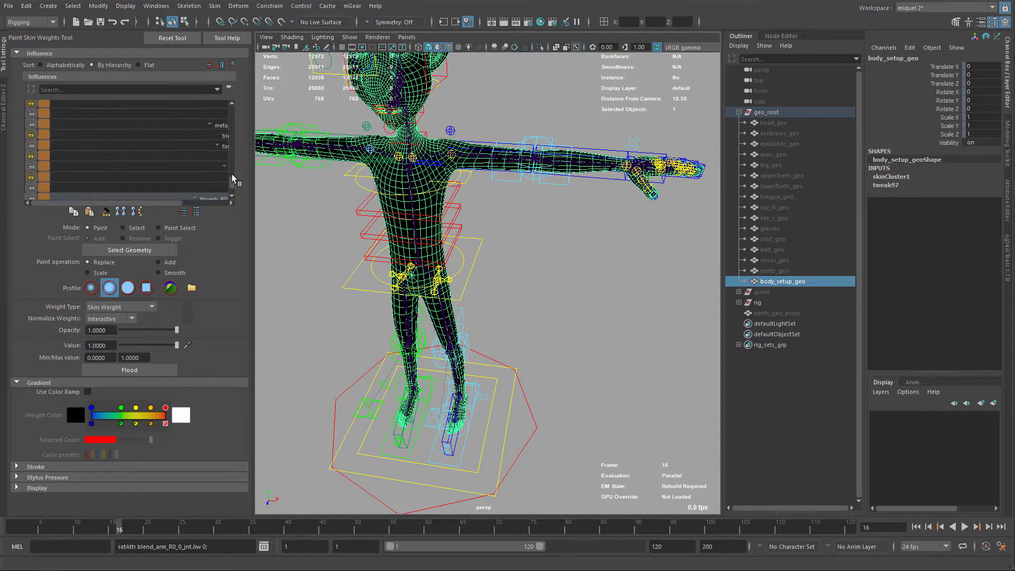
- Unlock the weights of all influences in the list, from the last finger joints up to spine_C0_0_jnt
drag(232, 176, 233, 111)
click(199, 150)
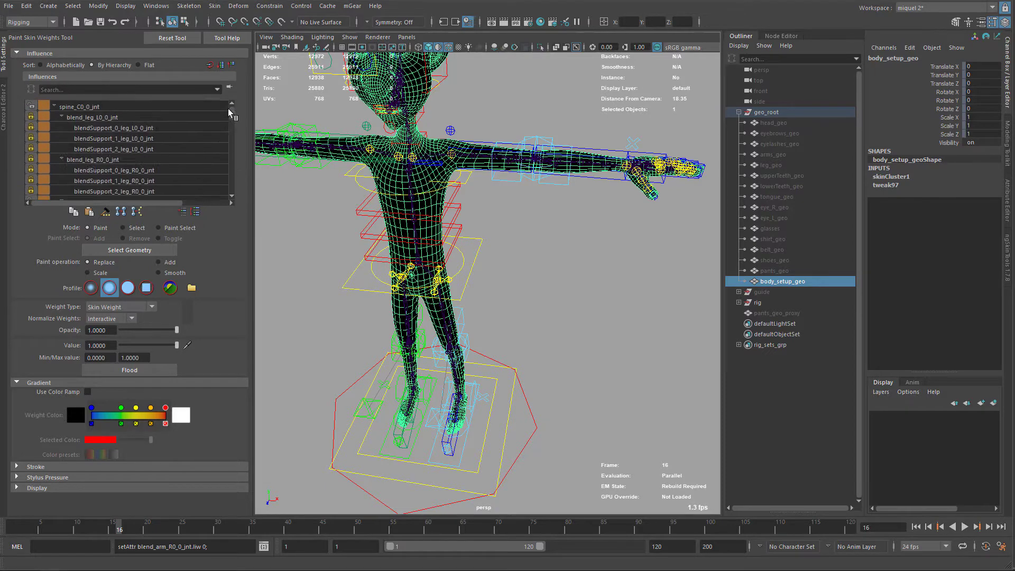
shift+click(134, 108)
click(30, 118)
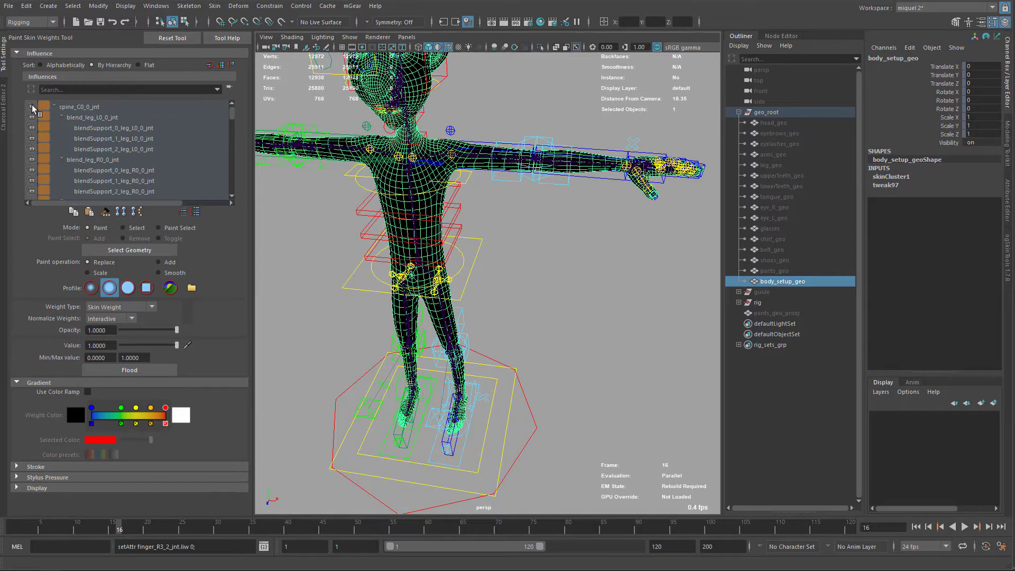
click(30, 116)
click(31, 111)
mouse_move(230, 120)
mouse_down()
mouse_move(233, 159)
mouse_move(244, 165)
mouse_move(239, 109)
mouse_up()
- Exit the Paint Skin Weights tool, deselect body_setup_geo, and hide the tool settings
click(2, 69)
click(2, 65)
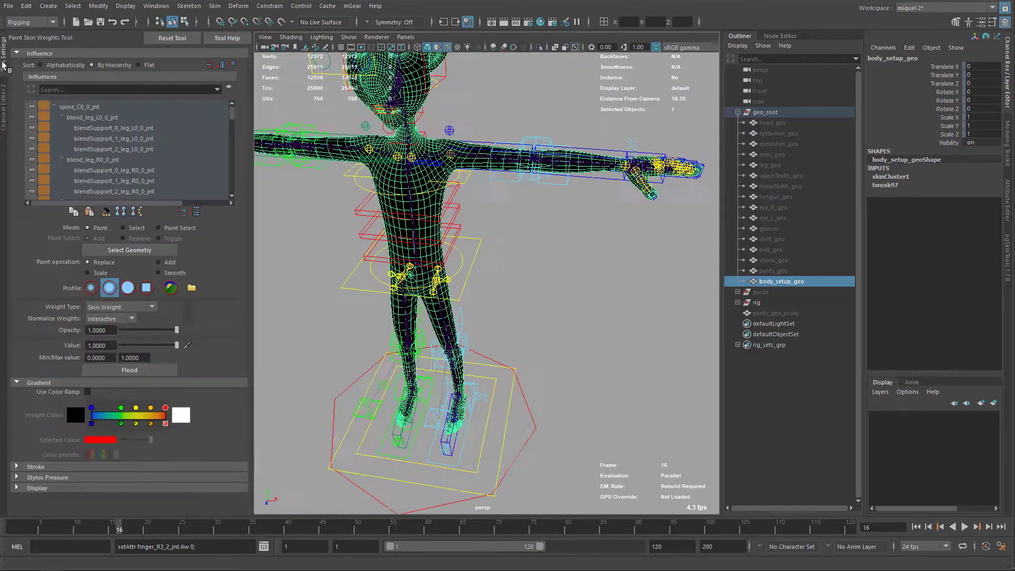
key(q)
click(263, 208)
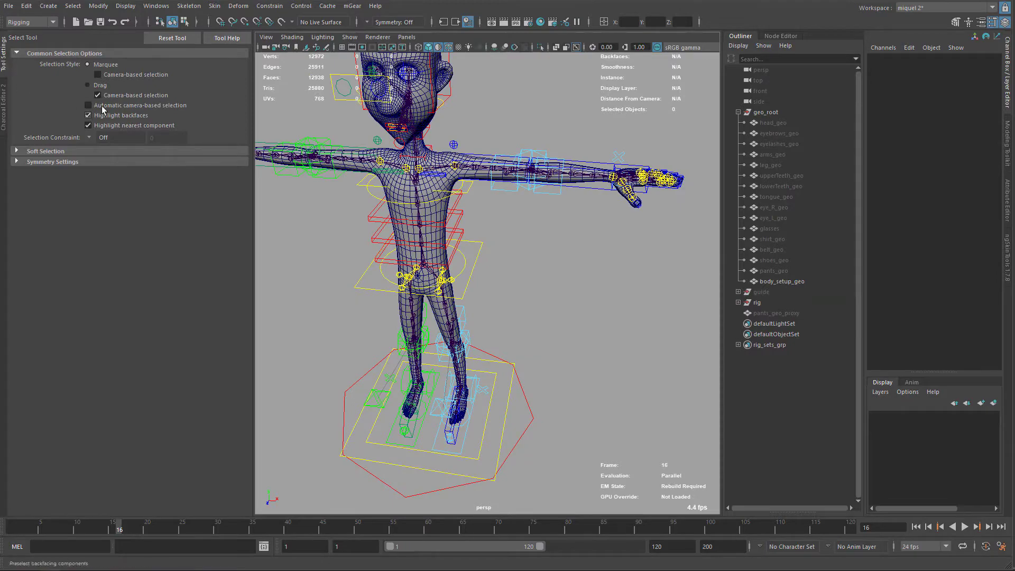
click(4, 65)
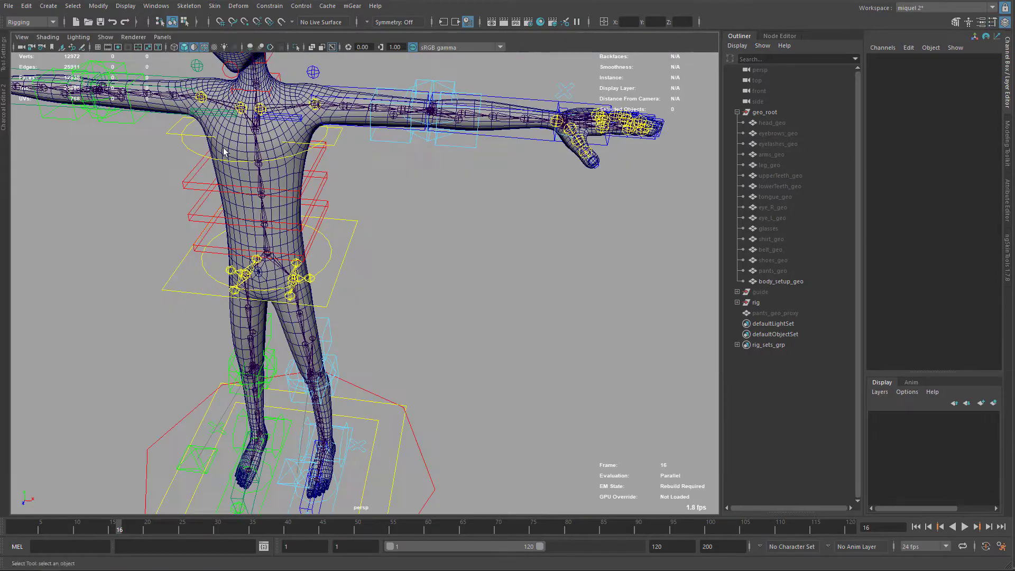
scroll(323, 192, up, 1)
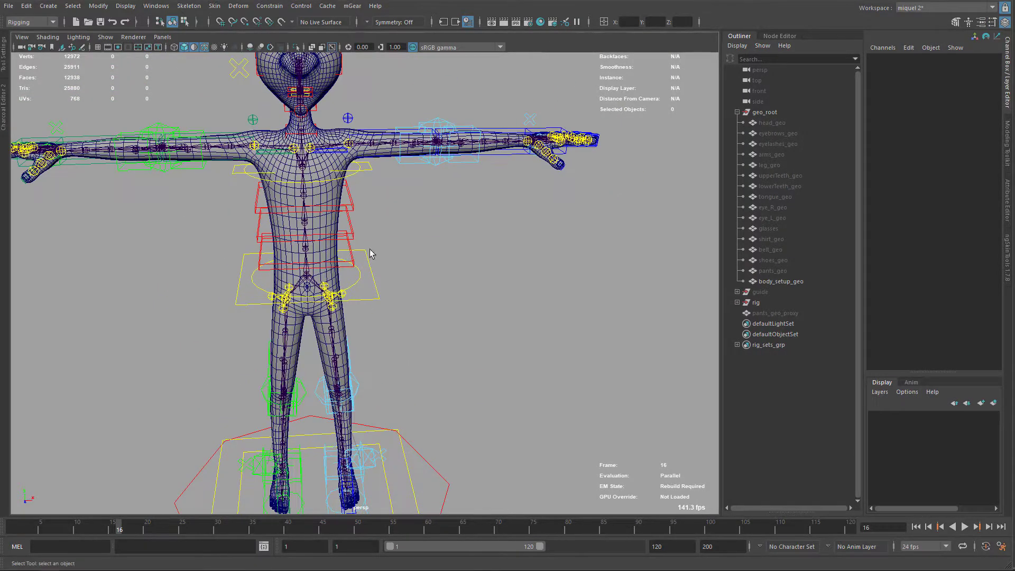
scroll(341, 170, down, 2)
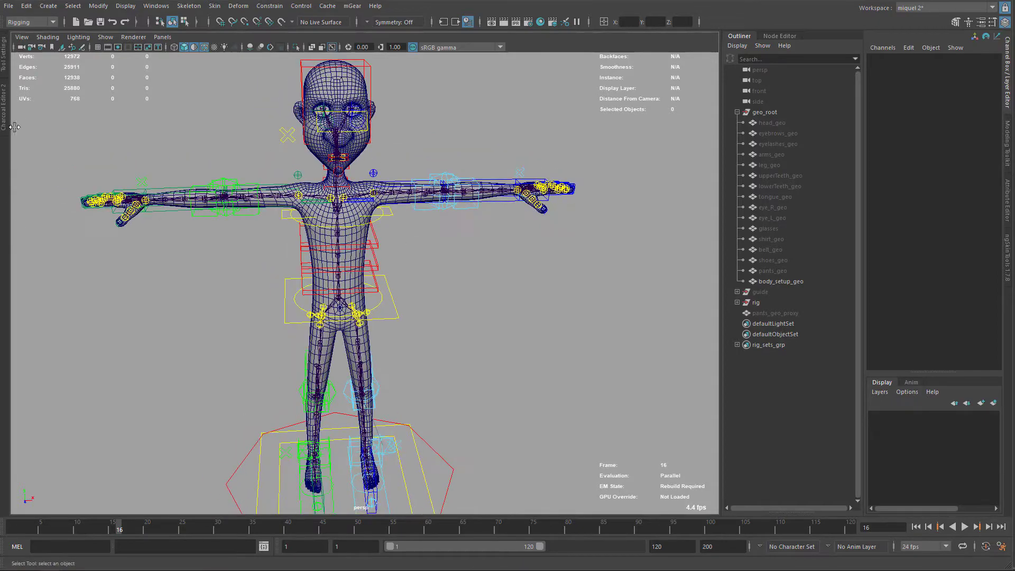
scroll(400, 244, down, 2)
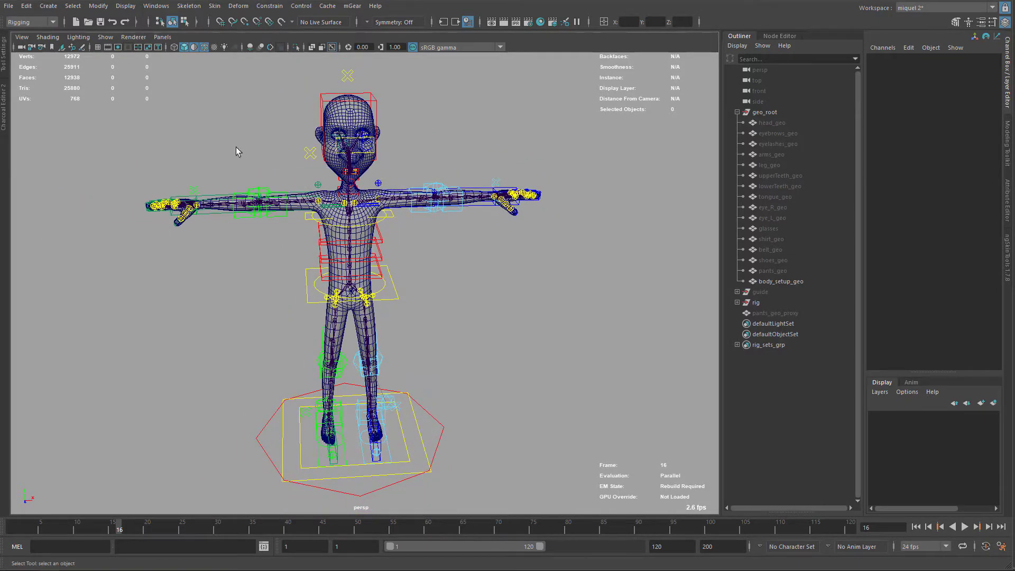
alt+drag(373, 221, 351, 214)
scroll(434, 258, down, 1)
alt+drag(434, 258, 373, 253)
scroll(402, 260, up, 1)
alt+middle_drag(446, 280, 406, 239)
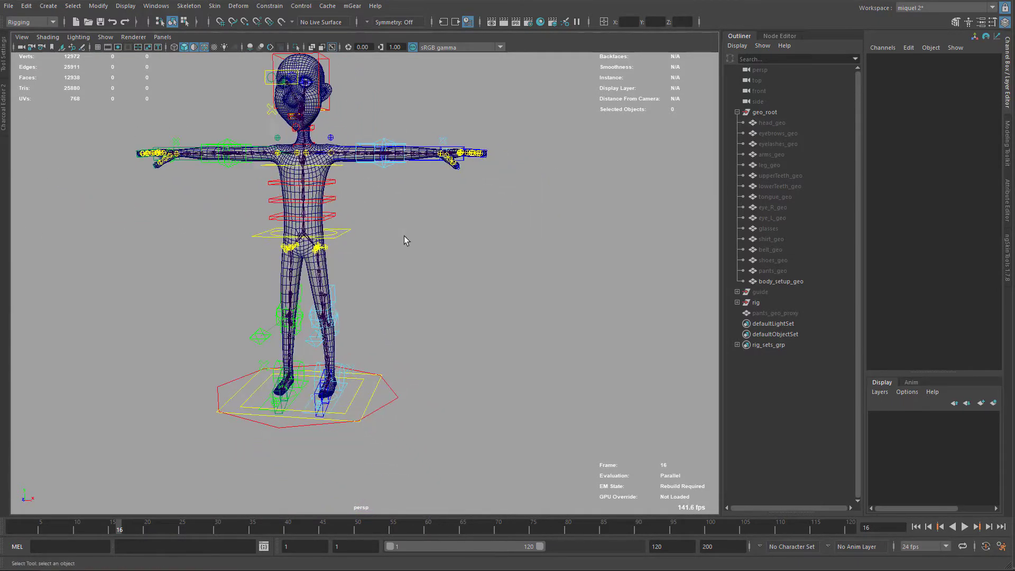
alt+drag(405, 240, 431, 241)
alt+middle_drag(345, 153, 407, 167)
alt+middle_drag(361, 216, 365, 211)
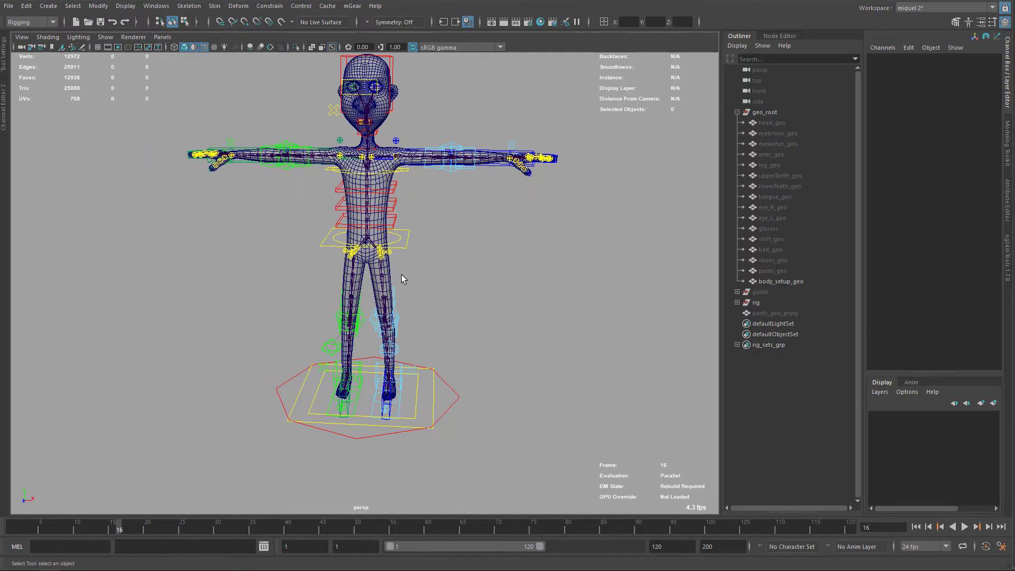
- Check the custom shelf for the joint-unlocking script, and save the scene
key(ctrl+space)
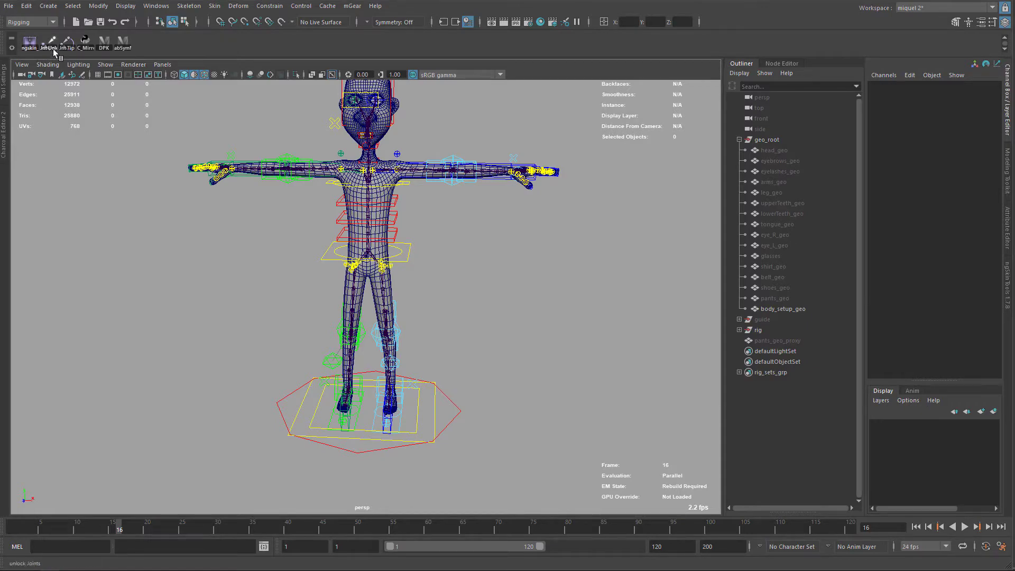
key(ctrl+space)
alt+right_drag(448, 280, 494, 204)
alt+drag(494, 205, 487, 274)
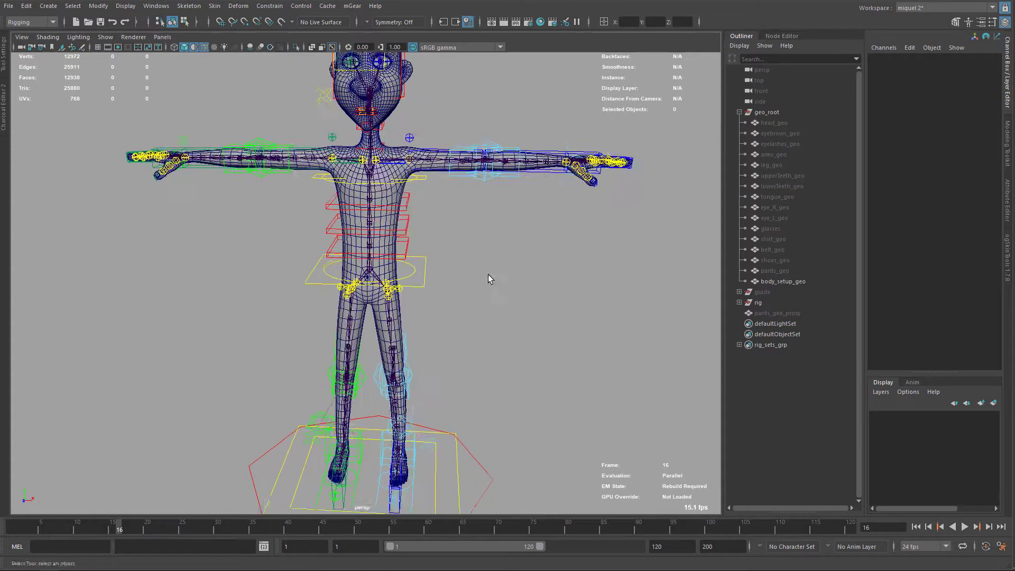
alt+middle_drag(487, 274, 480, 282)
alt+drag(481, 282, 471, 189)
alt+right_drag(473, 192, 474, 256)
key(ctrl+s)
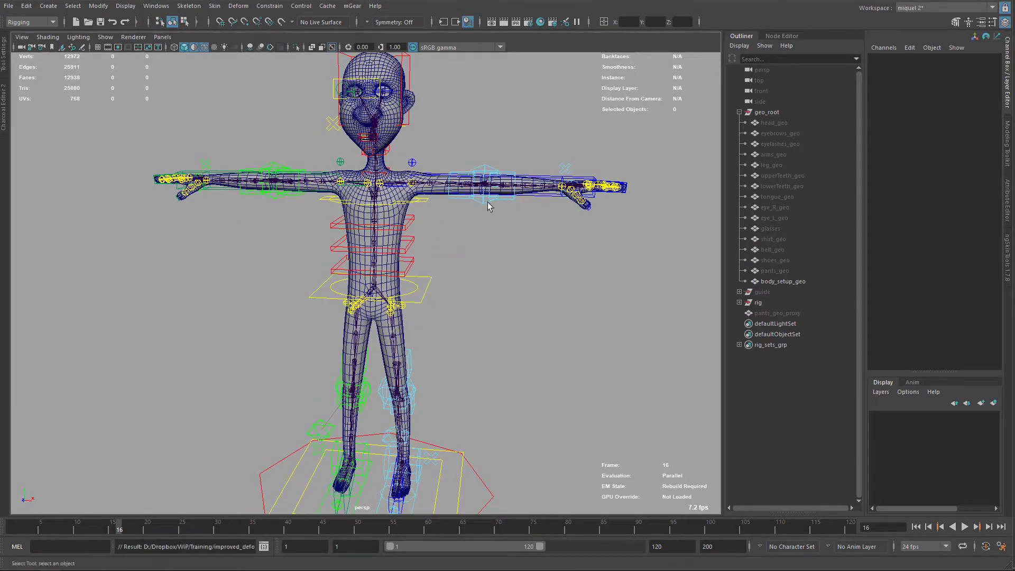
- Examine the character's left arm, its elbow joints and the surrounding mesh from several angles
alt+drag(593, 265, 466, 246)
alt+right_drag(405, 204, 461, 195)
alt+drag(507, 151, 487, 229)
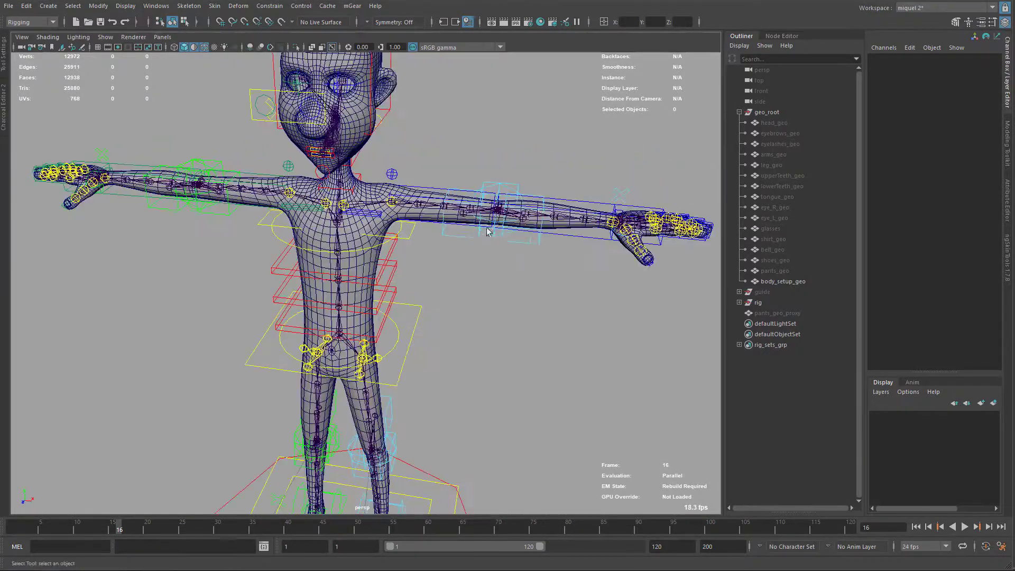
alt+right_drag(460, 177, 484, 177)
alt+middle_drag(483, 176, 420, 195)
alt+drag(486, 263, 513, 278)
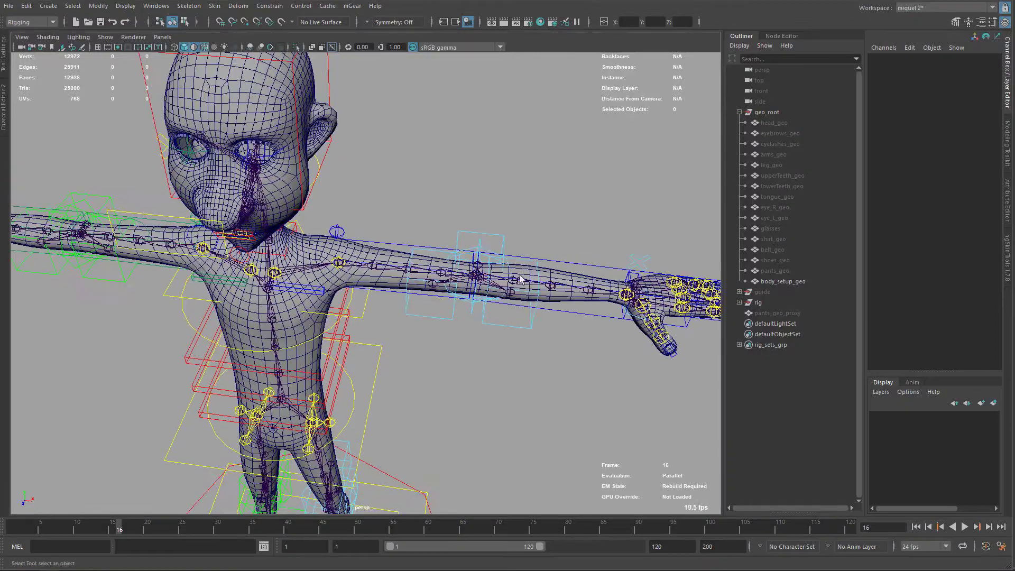
alt+middle_drag(574, 252, 563, 220)
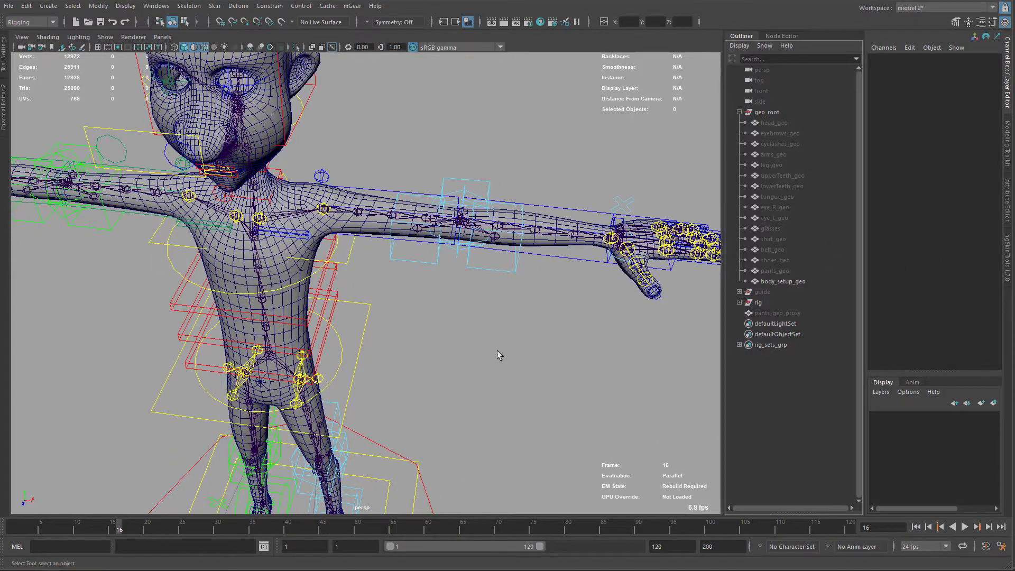
alt+right_drag(498, 351, 503, 233)
alt+drag(503, 233, 487, 268)
alt+right_drag(487, 268, 468, 264)
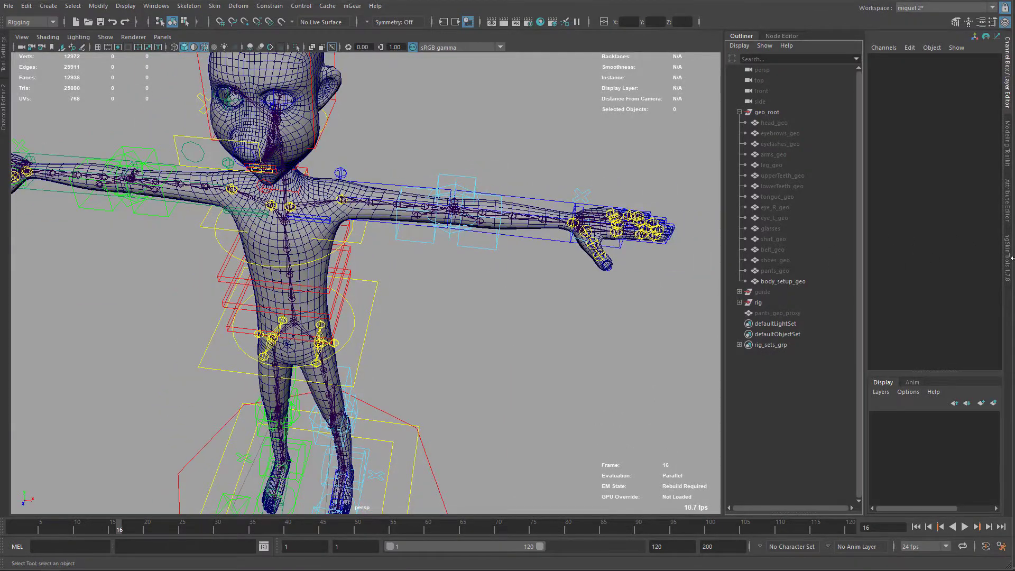
- Open ngSkinTools and initialize skinning layers on body_setup_geo
click(1009, 258)
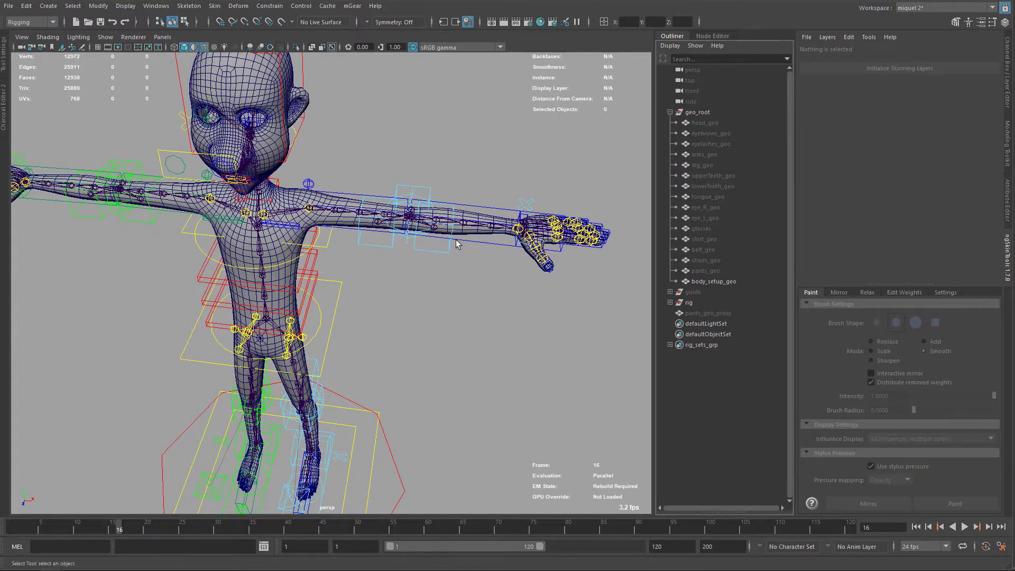
click(471, 232)
key(f)
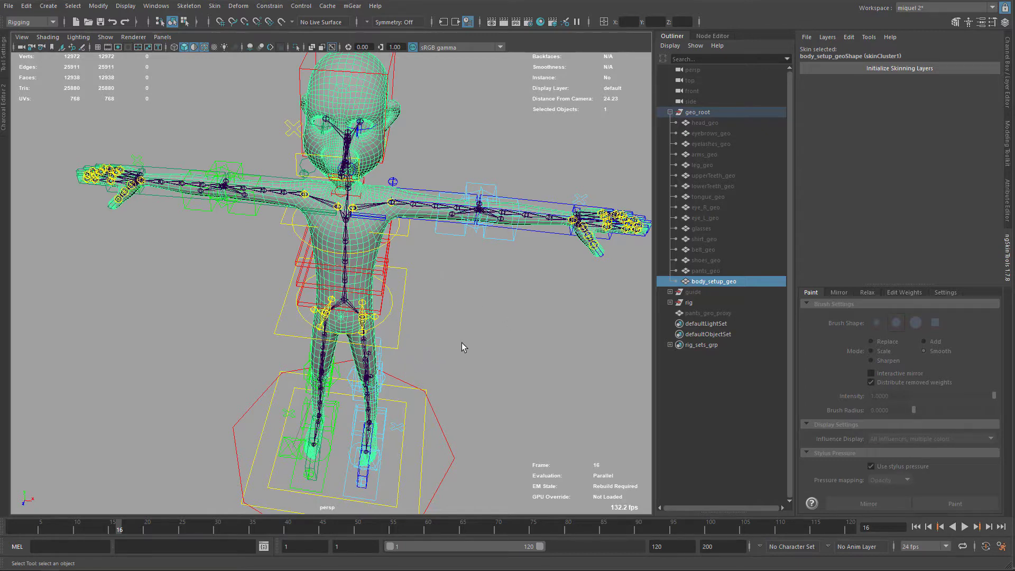
alt+drag(462, 343, 467, 276)
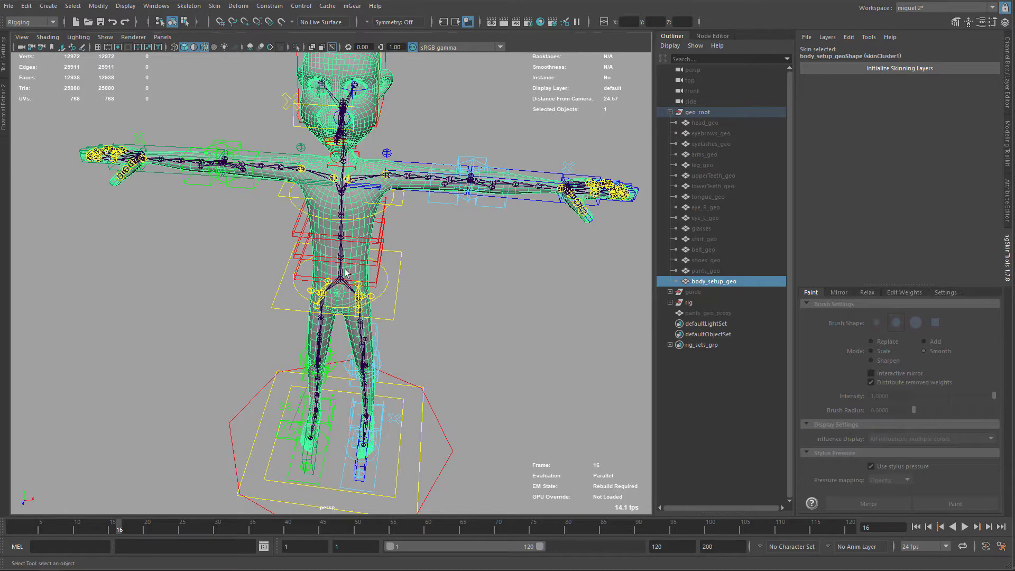
alt+drag(345, 272, 397, 262)
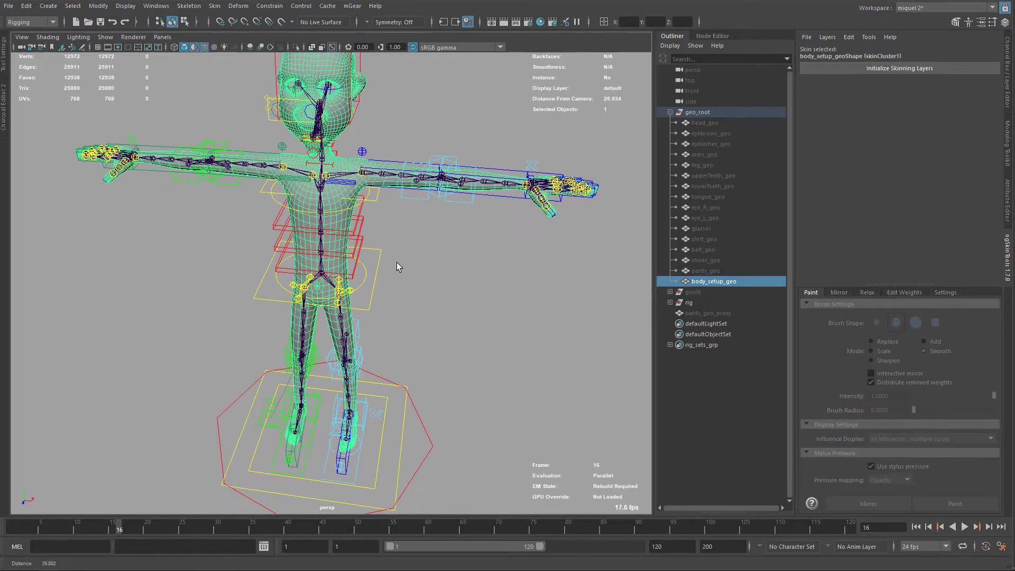
click(856, 70)
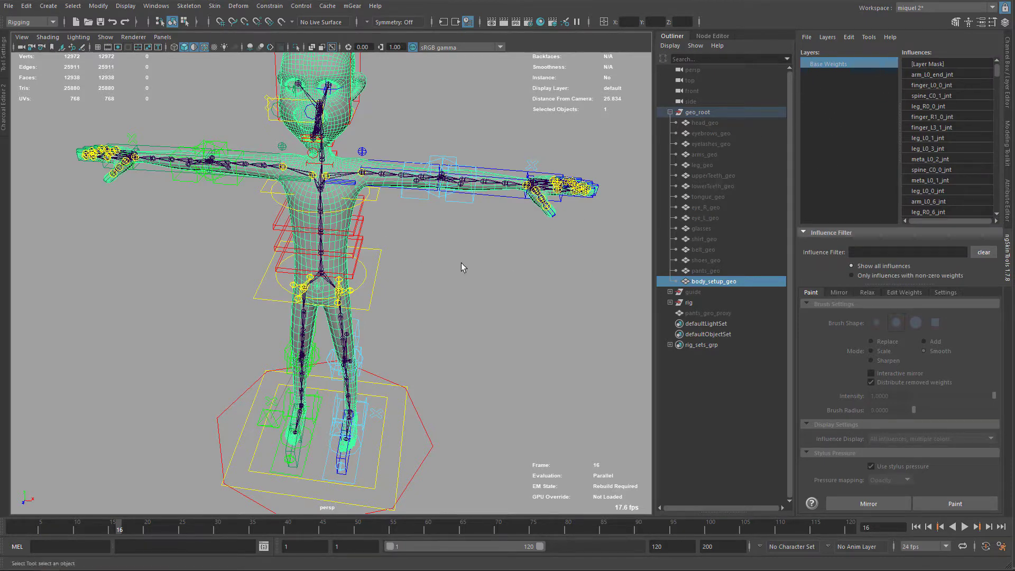
- Test the left elbow by rotating arm_L0_fk1_ctl about -42 degrees in Z, and undo the rotation
alt+right_drag(395, 224, 431, 270)
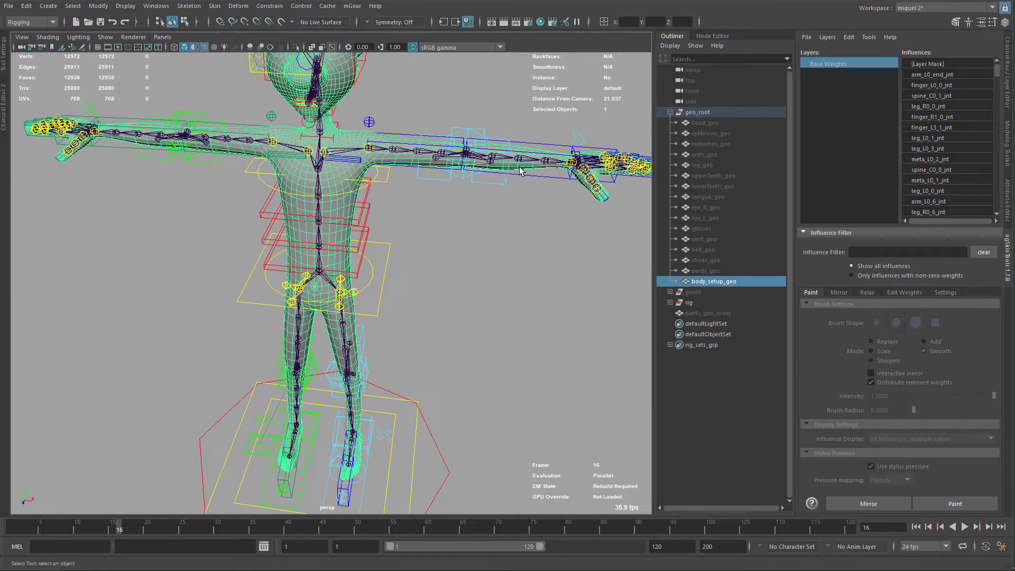
alt+right_drag(500, 190, 532, 181)
click(555, 165)
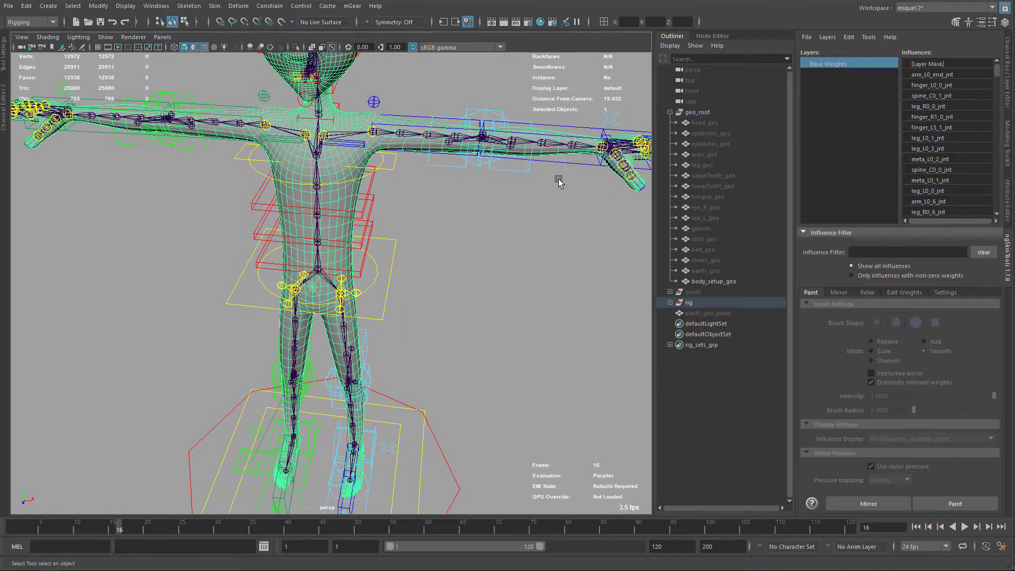
key(e)
drag(548, 172, 485, 202)
key(ctrl+z)
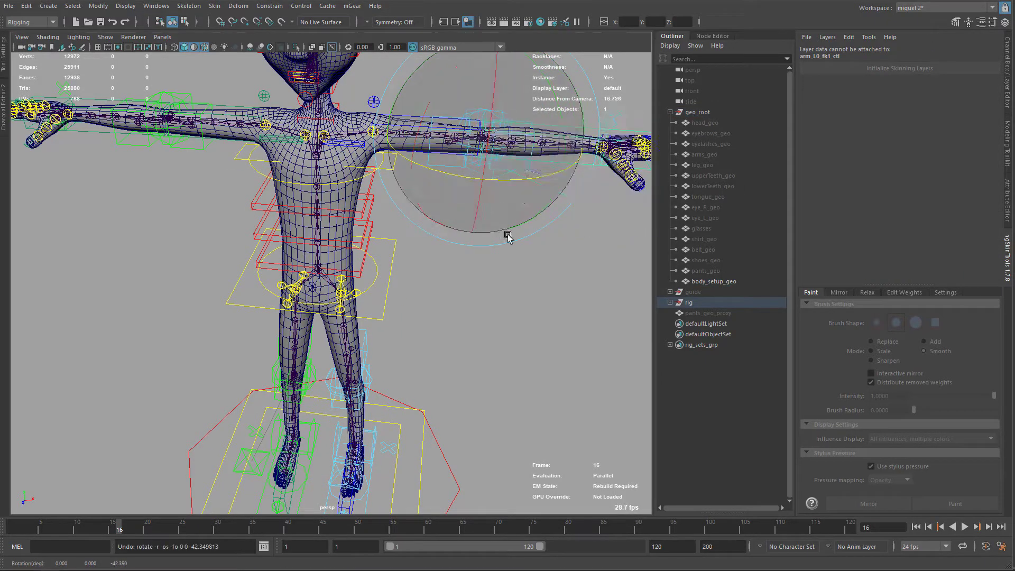
alt+drag(510, 236, 493, 223)
key(q)
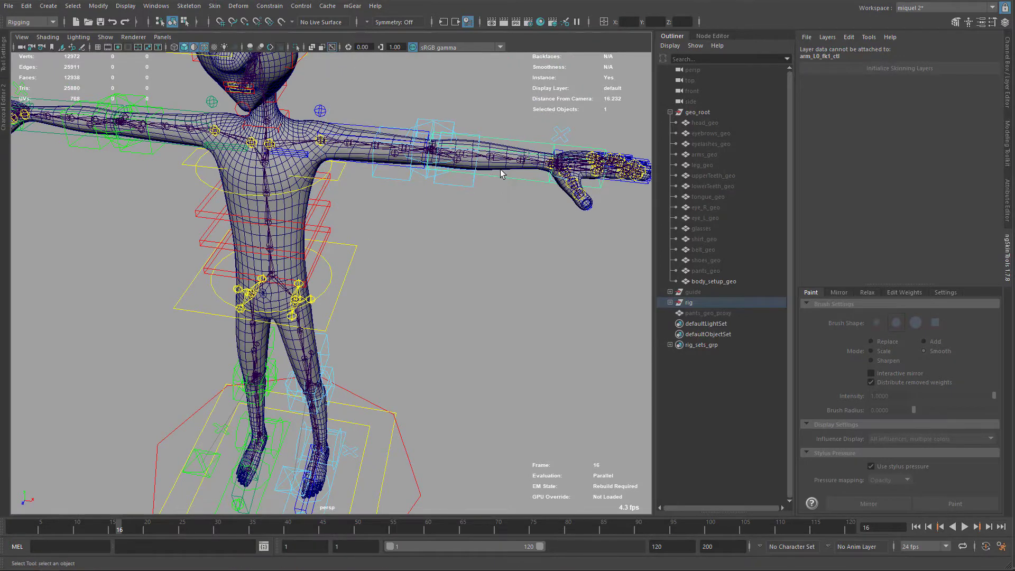
- Select body_setup_geo again and duplicate its Base Weights skinning layer
click(498, 169)
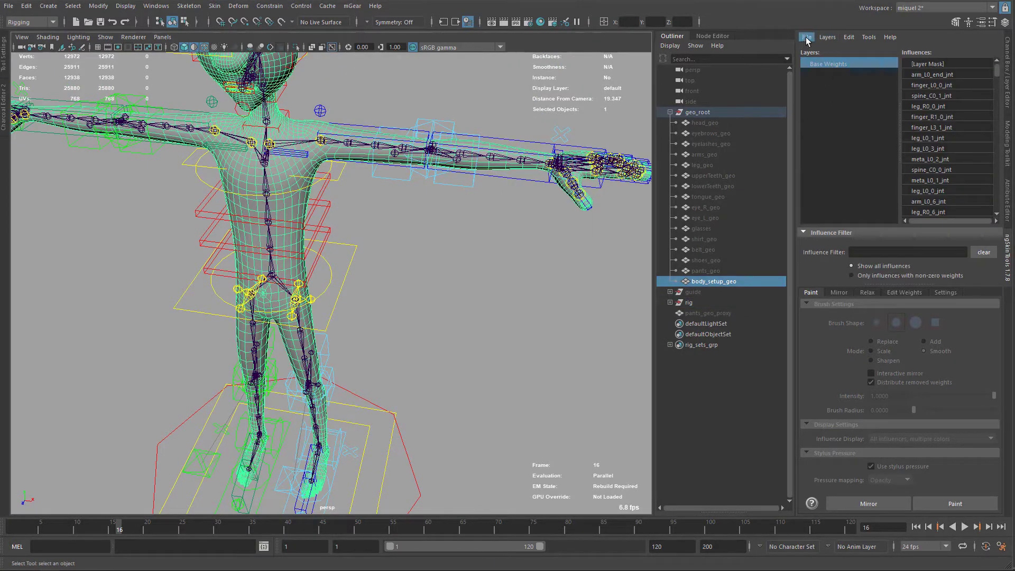
click(828, 37)
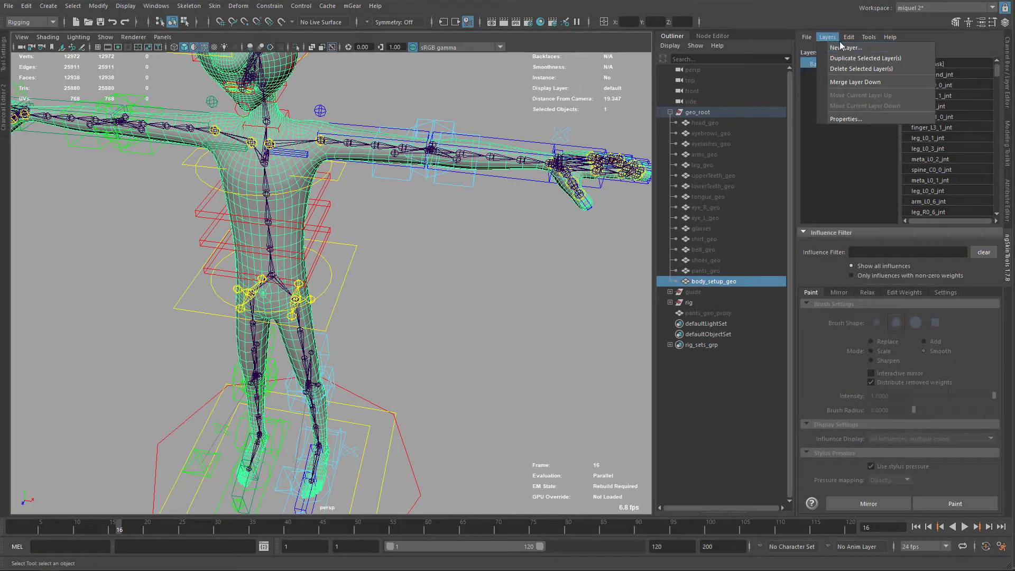
click(851, 59)
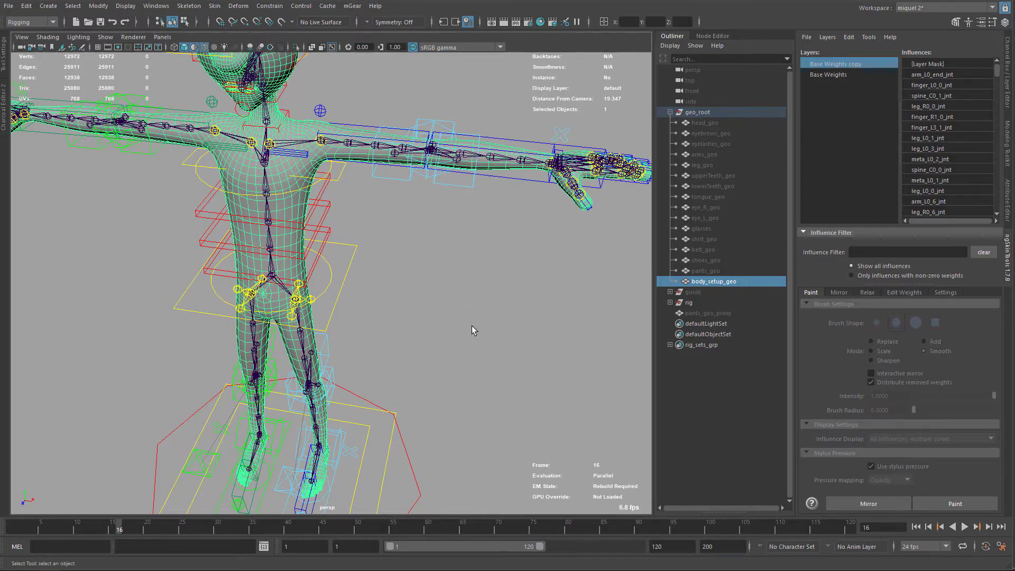
- Filter the skinning layer's influences by arm_L to list only the left arm joints
scroll(472, 325, down, 2)
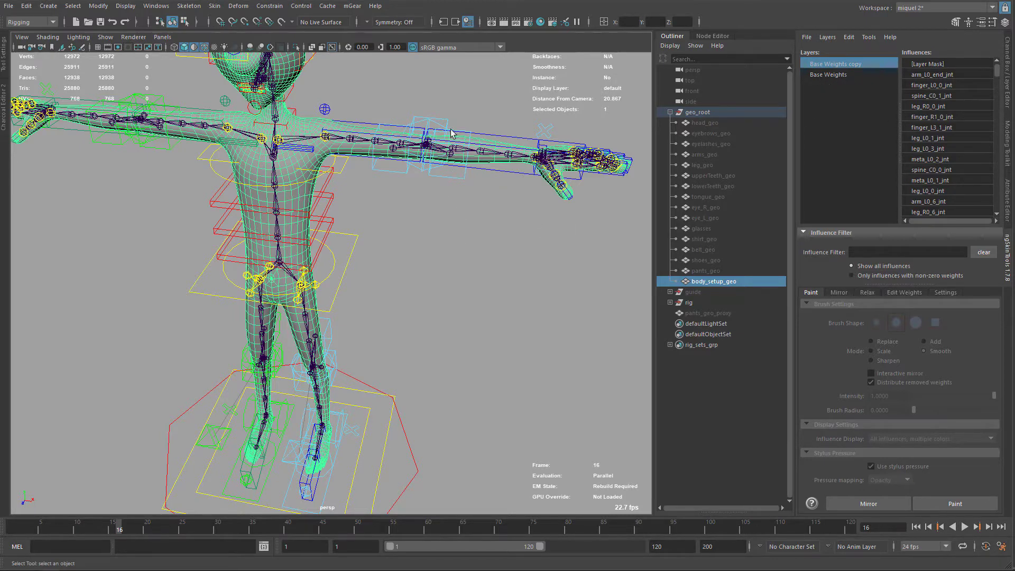
alt+drag(451, 130, 449, 217)
alt+right_drag(449, 217, 471, 138)
alt+middle_drag(471, 137, 458, 170)
alt+right_drag(458, 173, 517, 222)
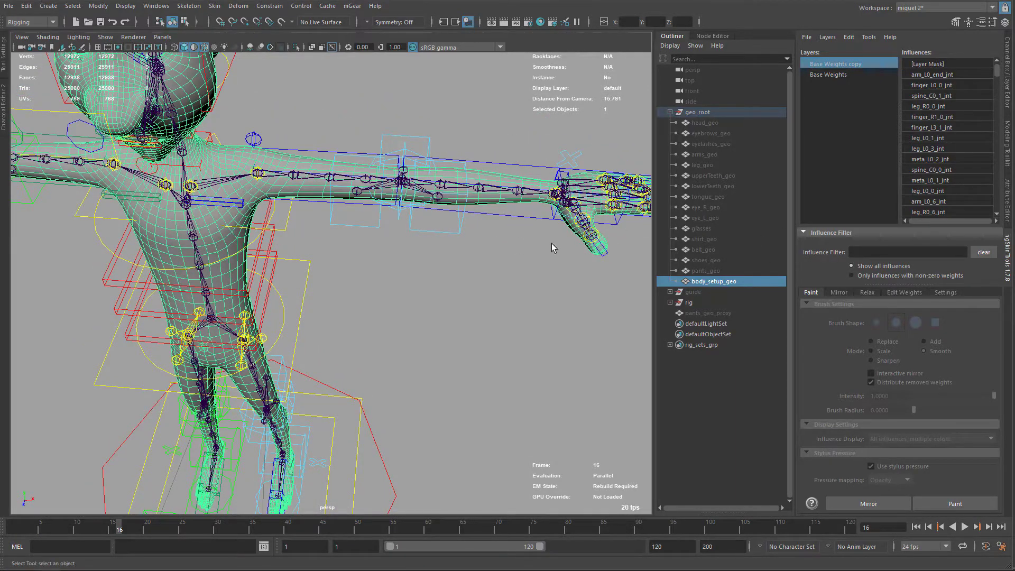
click(860, 253)
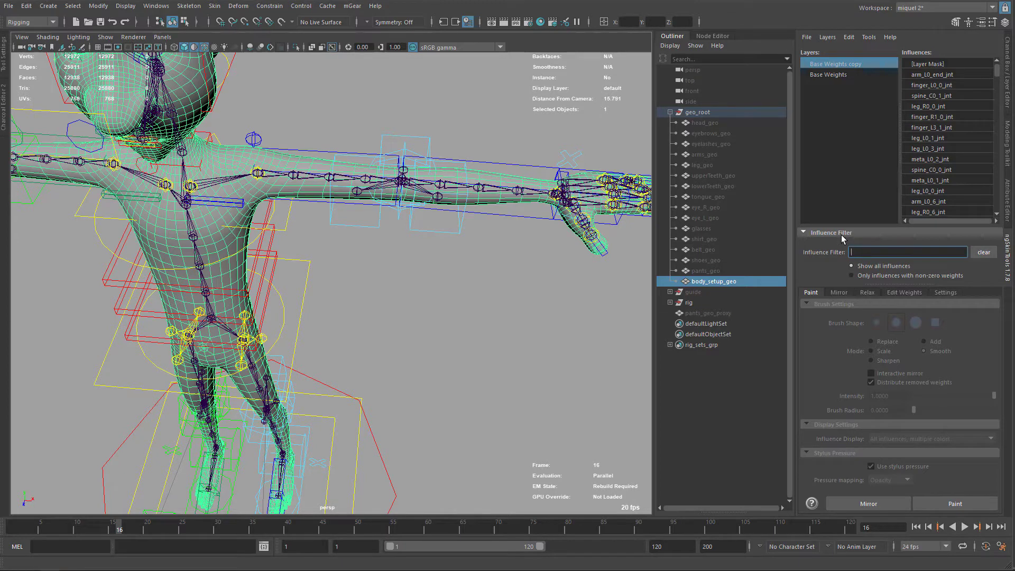
text(arm_L)
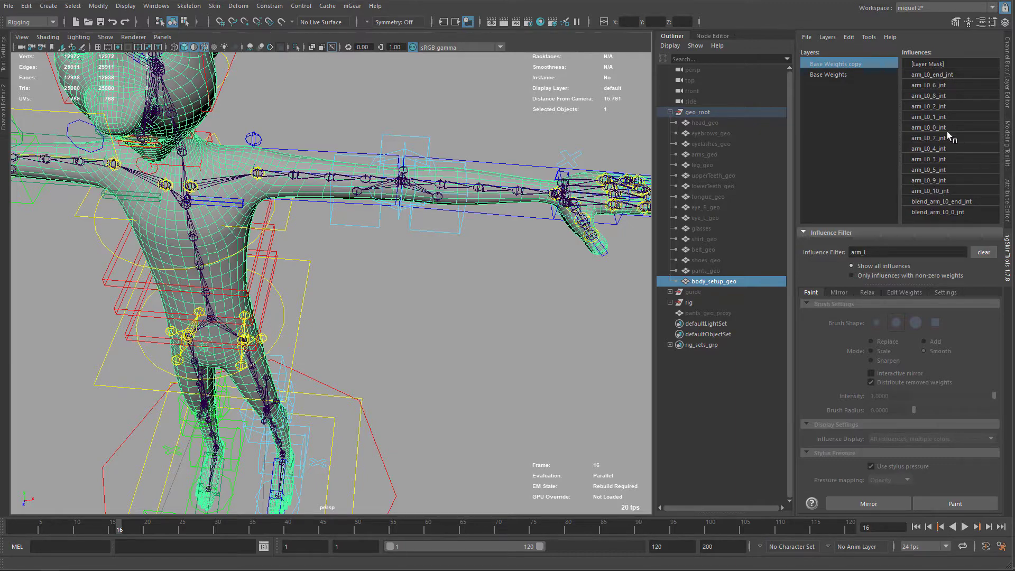
- Select the body_setup_geo vertices along the left arm from the shoulder to the wrist
alt+drag(479, 212, 388, 189)
key(F9)
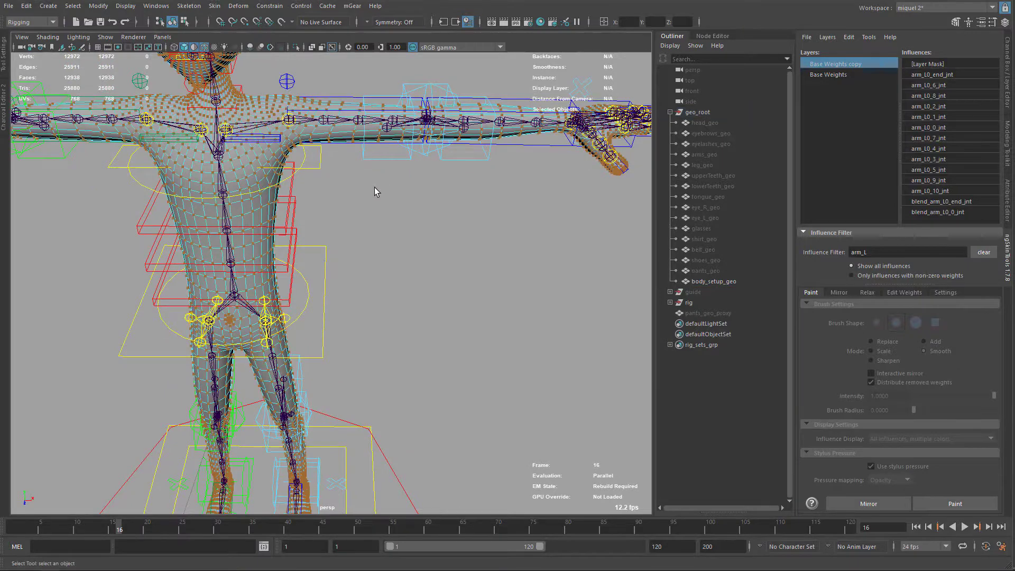
key(y)
mouse_move(315, 84)
mouse_down()
mouse_move(302, 109)
mouse_move(344, 159)
mouse_move(496, 168)
mouse_move(552, 145)
mouse_move(565, 104)
mouse_up()
alt+middle_drag(565, 104, 471, 139)
alt+right_drag(471, 138, 503, 98)
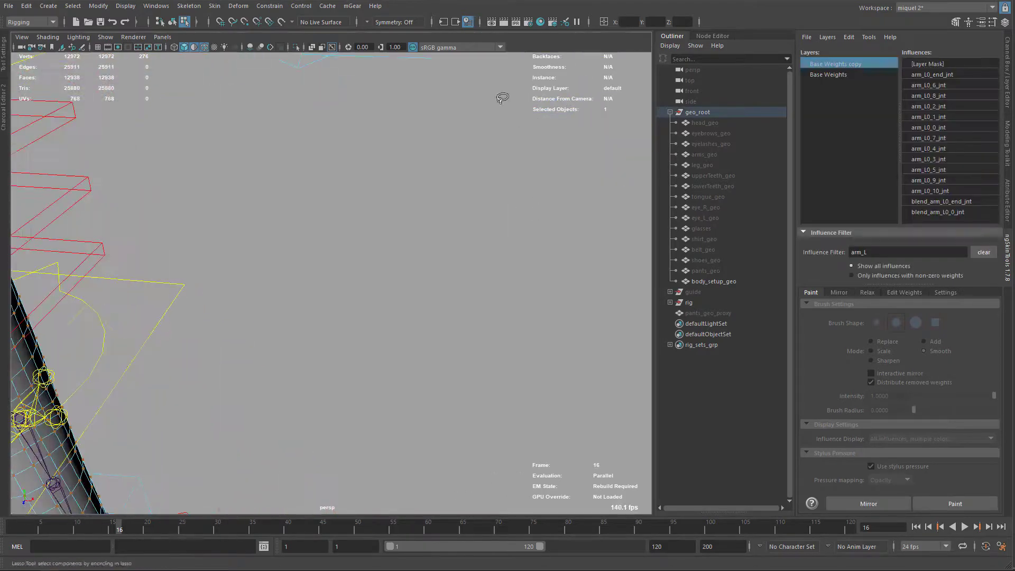
alt+middle_drag(503, 97, 453, 141)
alt+drag(455, 144, 450, 151)
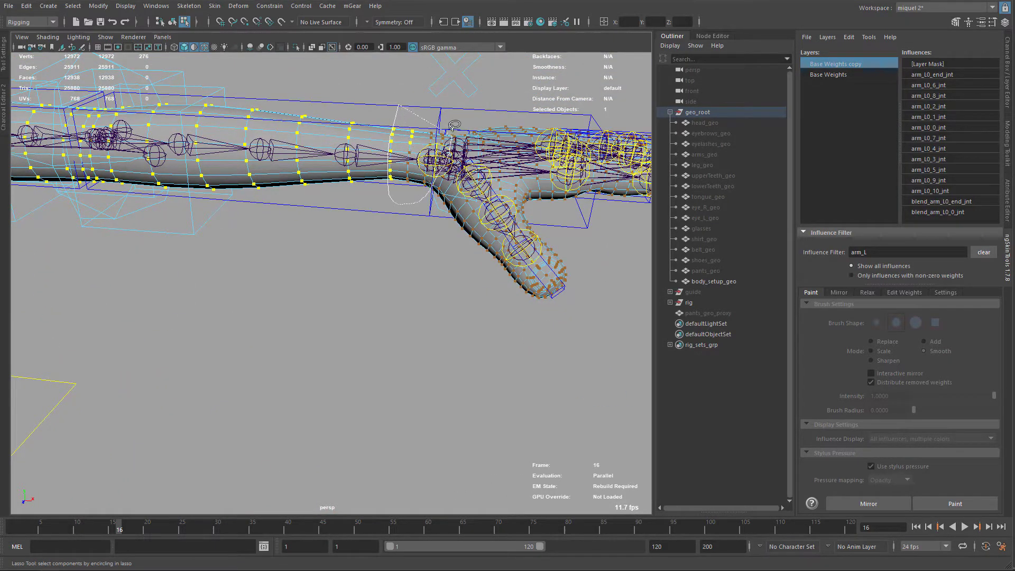
alt+drag(451, 99, 410, 177)
- Test the left wrist by rotating arm_L0_fk2_ctl about 18 degrees in Y, and undo back to the arm's vertex selection
key(F8)
key(q)
click(472, 141)
key(e)
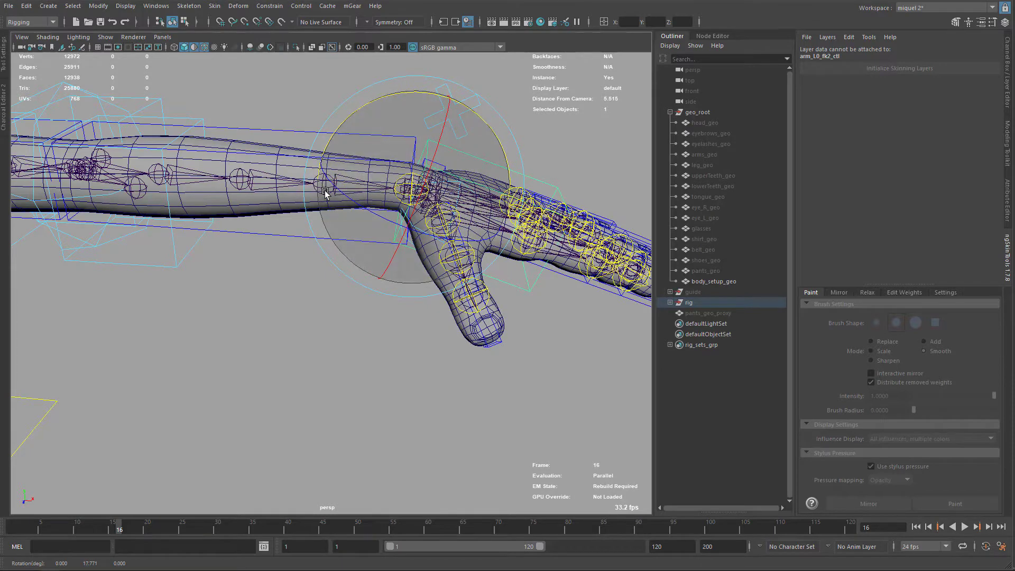
alt+middle_drag(422, 241, 582, 216)
click(430, 187)
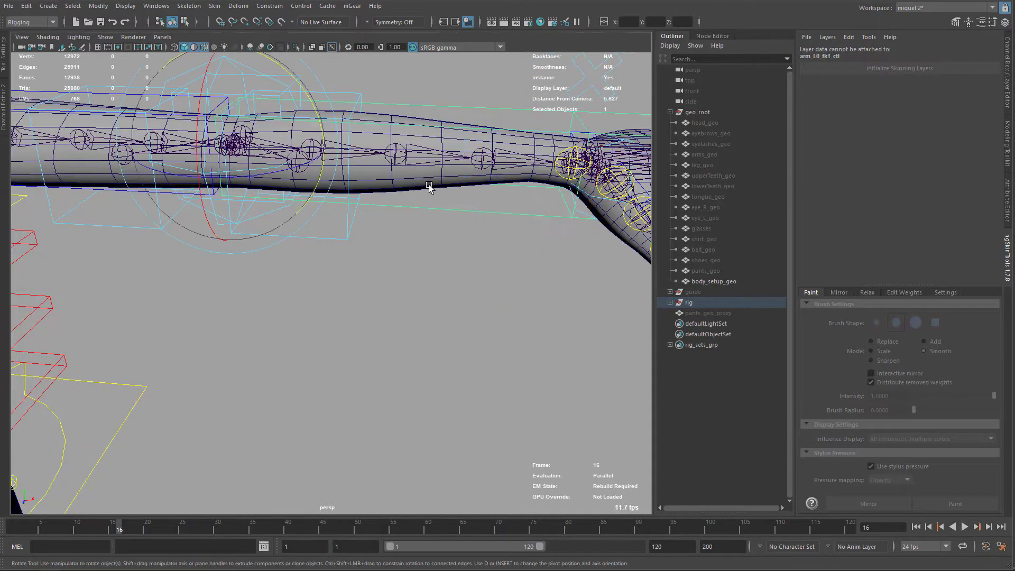
key(ctrl+z)
key(ctrl+z)
key(ctrl+z)
key(ctrl+z)
key(ctrl+z)
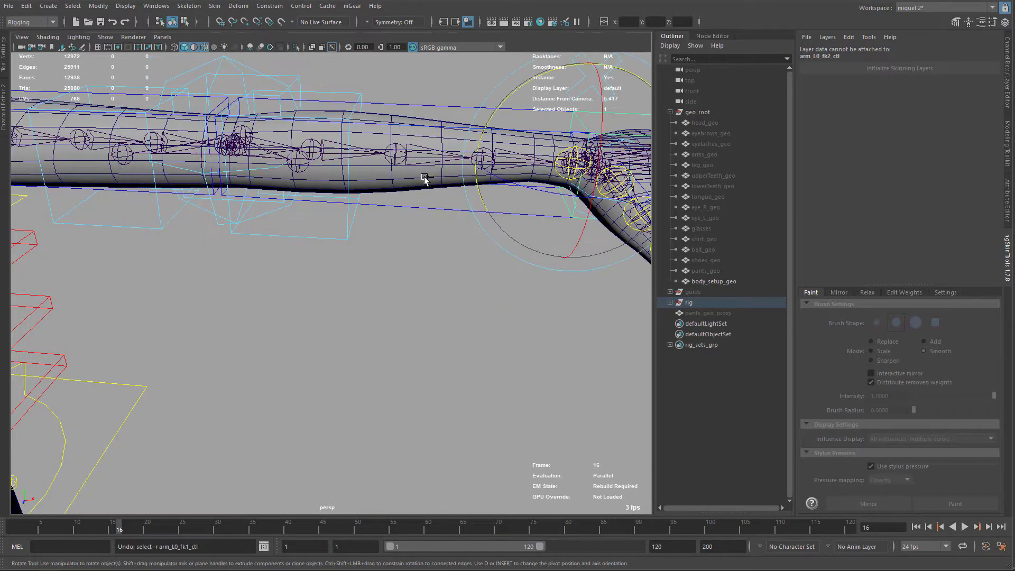
- Check in wireframe display that the vertex selection covers the left arm from the shoulder to the wrist
alt+right_drag(425, 180, 456, 234)
mouse_move(456, 234)
alt+mouse_down()
mouse_move(444, 256)
mouse_move(448, 238)
alt+mouse_up()
alt+right_drag(447, 238, 497, 227)
alt+middle_drag(497, 226, 402, 281)
key(4)
alt+right_drag(454, 214, 394, 153)
alt+drag(394, 154, 369, 234)
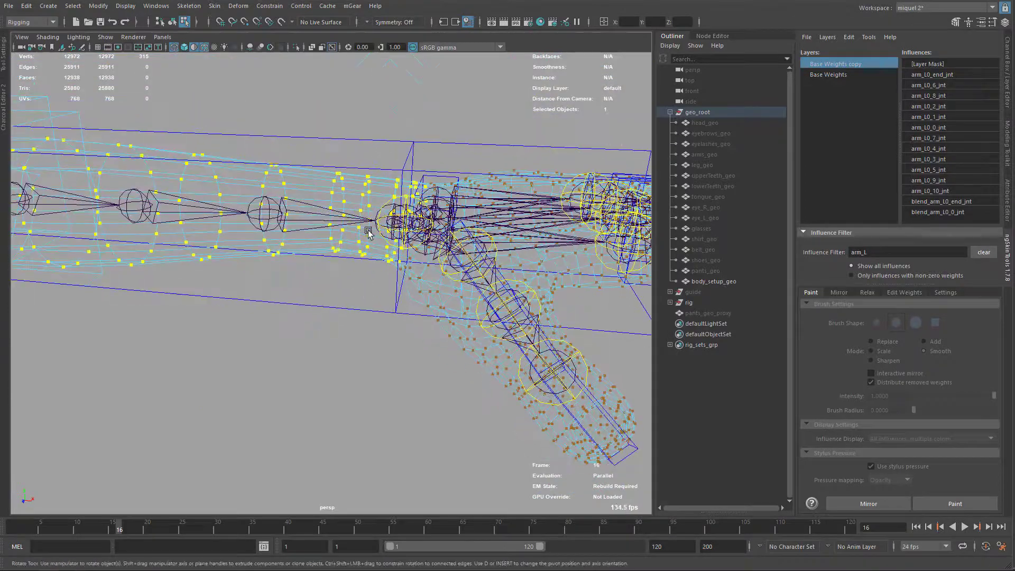
alt+right_drag(422, 312, 367, 281)
alt+middle_drag(367, 281, 461, 257)
alt+right_drag(461, 257, 379, 190)
alt+middle_drag(379, 190, 455, 148)
alt+drag(455, 148, 400, 207)
alt+right_drag(399, 205, 411, 204)
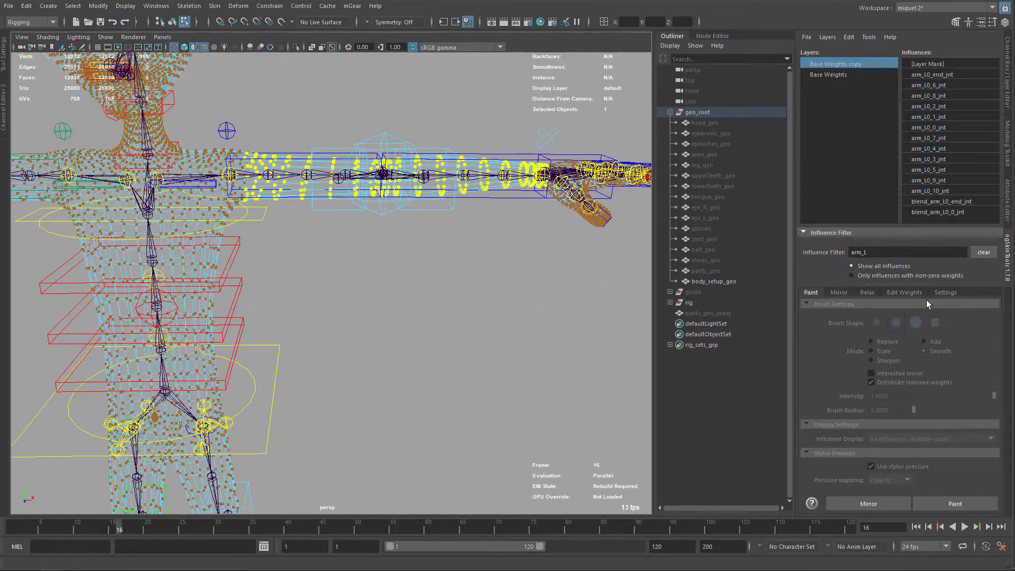
- Assign the selected arm vertices' weights from the closest joint, using the influences arm_L0_end_jnt through arm_L0_10_jnt at high intensity
click(905, 292)
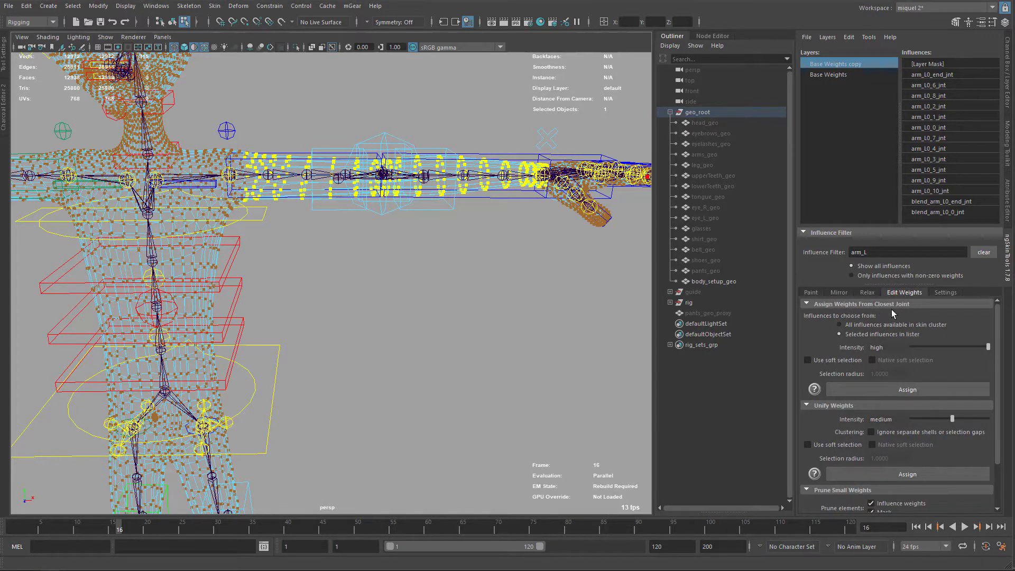
click(947, 75)
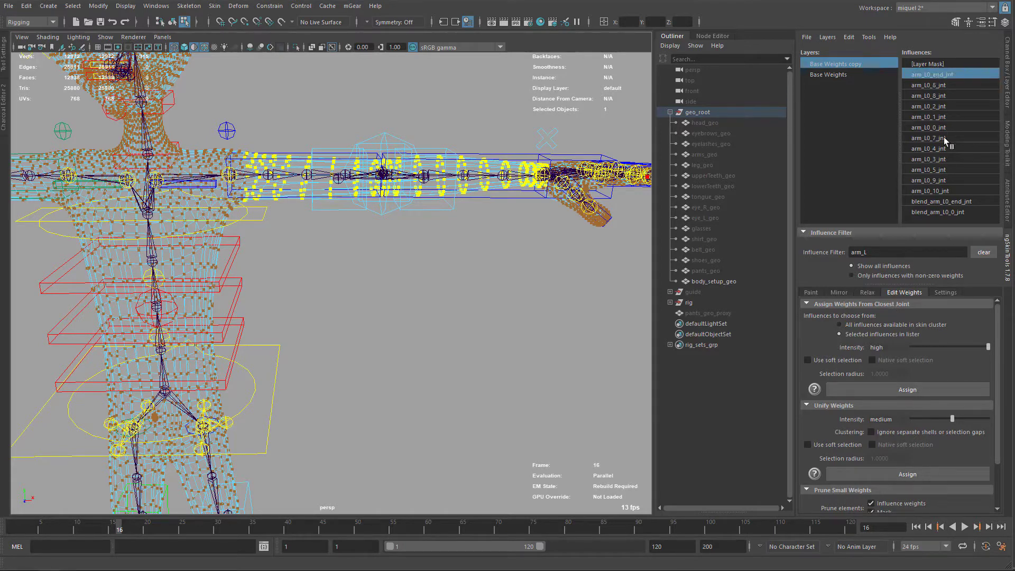
shift+click(942, 190)
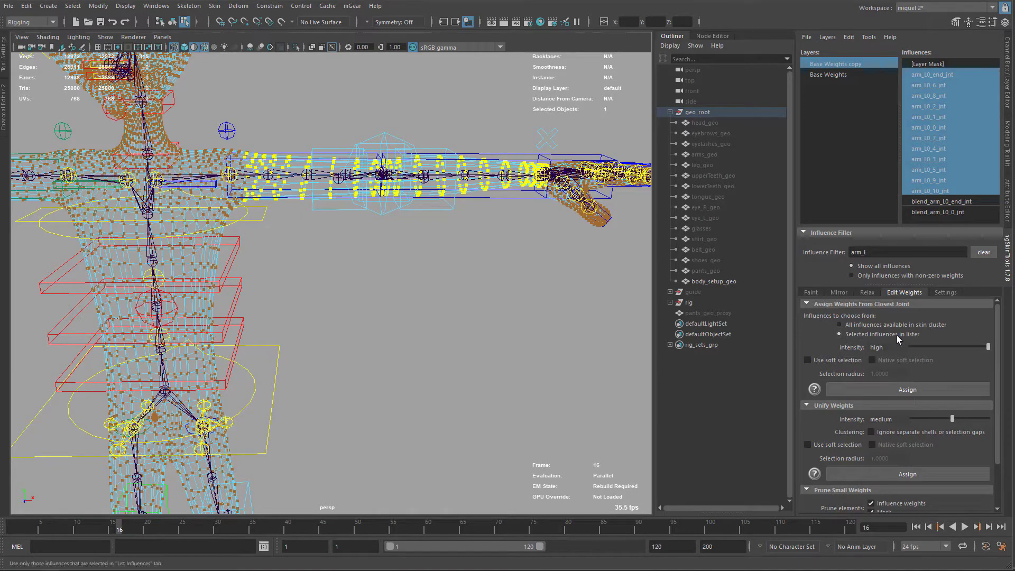
click(861, 326)
click(840, 334)
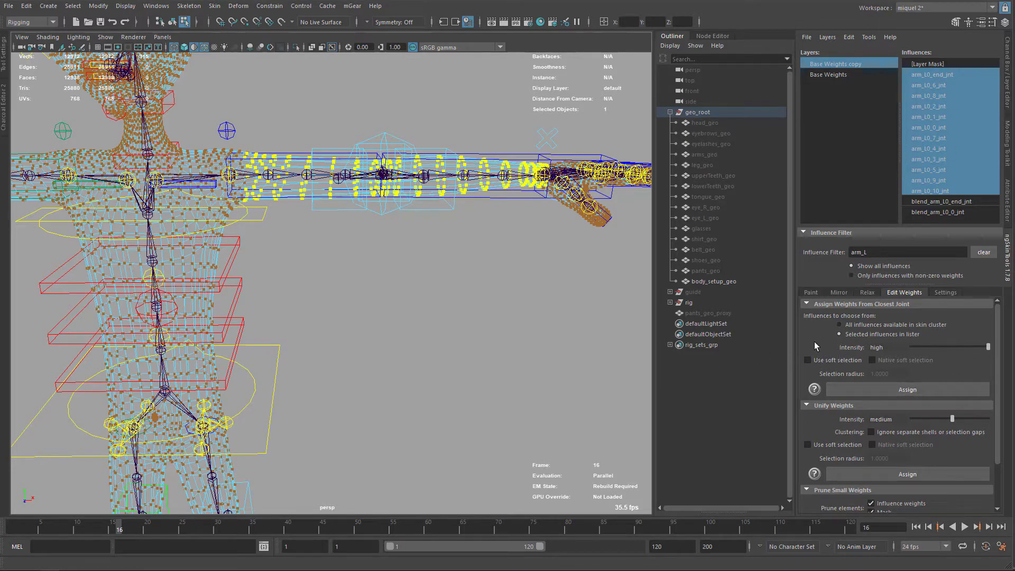
click(887, 392)
alt+drag(487, 251, 473, 260)
click(811, 293)
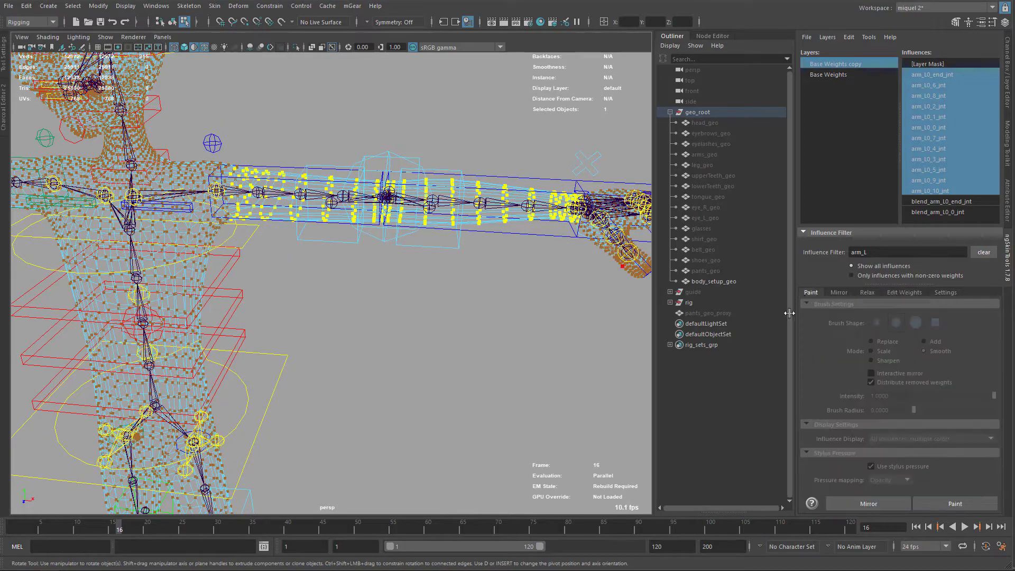
- Bend the left elbow by rotating arm_L0_fk1_ctl to test the new weights in shaded display
key(q)
click(528, 271)
drag(533, 245, 534, 258)
alt+right_drag(534, 258, 466, 182)
alt+drag(466, 182, 337, 339)
key(e)
alt+right_drag(365, 283, 409, 265)
alt+middle_drag(410, 266, 424, 163)
scroll(426, 163, down, 3)
key(5)
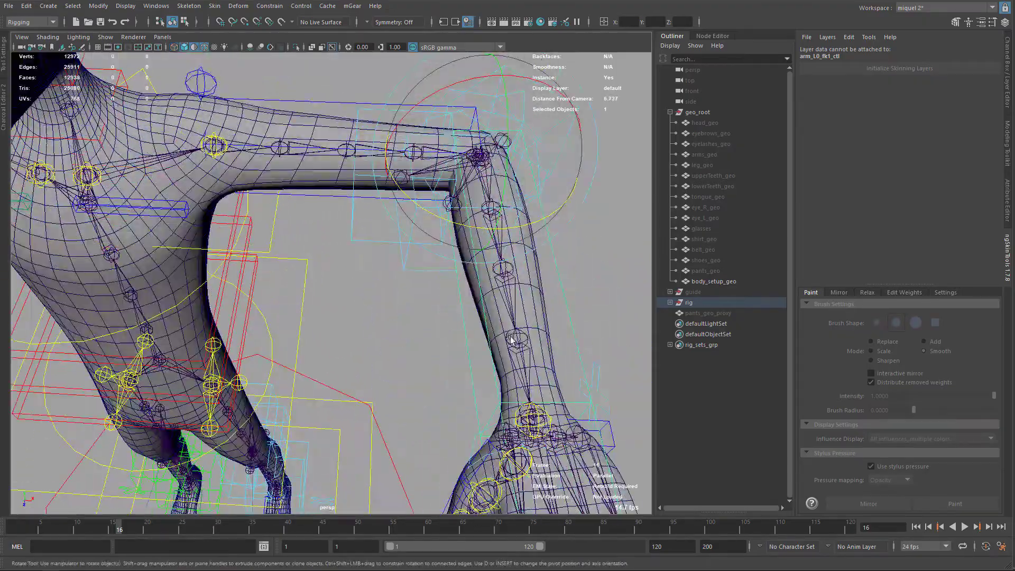
scroll(434, 180, down, 4)
scroll(444, 202, up, 5)
- Select arm_L0_fk2_ctl and examine the deformation of the bent left elbow, forearm and wrist from several angles
key(q)
alt+drag(444, 202, 432, 223)
click(472, 255)
key(e)
alt+drag(423, 86, 359, 225)
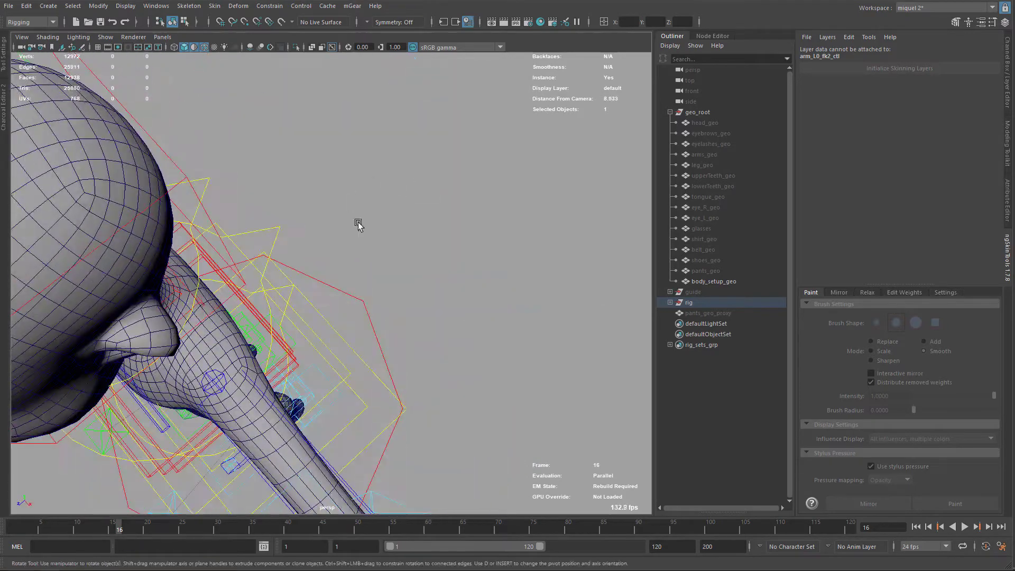
alt+middle_drag(365, 238, 403, 140)
alt+middle_drag(410, 296, 417, 206)
alt+right_drag(417, 206, 408, 197)
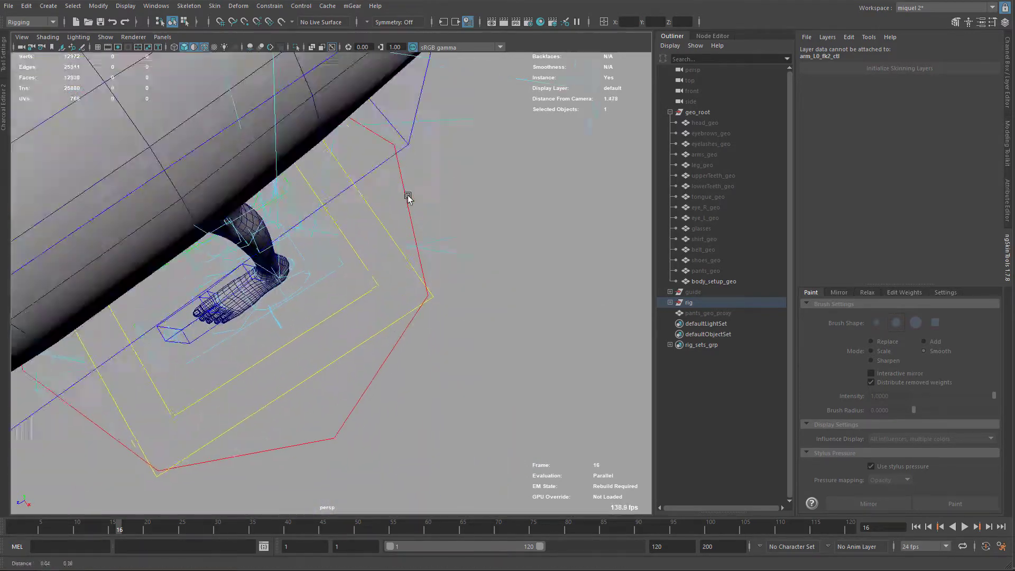
alt+drag(409, 197, 421, 306)
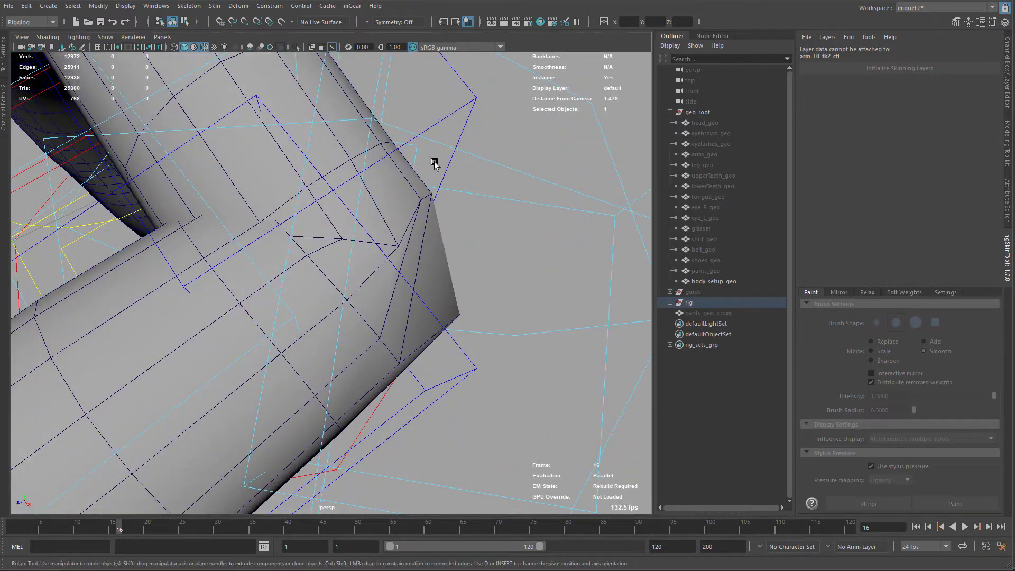
alt+right_drag(428, 330, 397, 173)
alt+drag(396, 173, 456, 148)
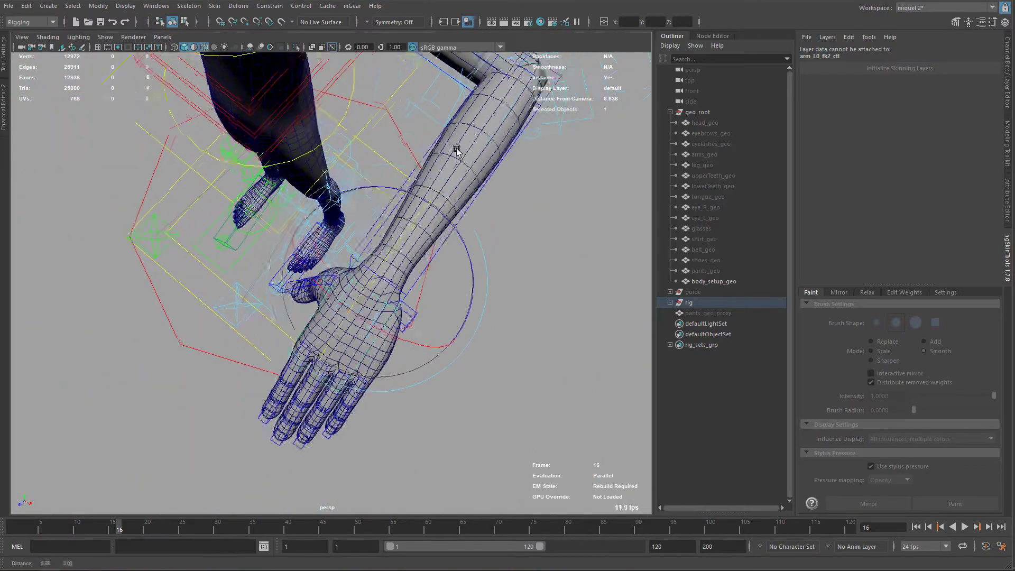
alt+right_drag(455, 147, 412, 173)
alt+drag(412, 173, 351, 297)
- Test the left leg by moving leg_L0_ik_ctl up and forward to bend the knee, and undo the move
key(q)
key(w)
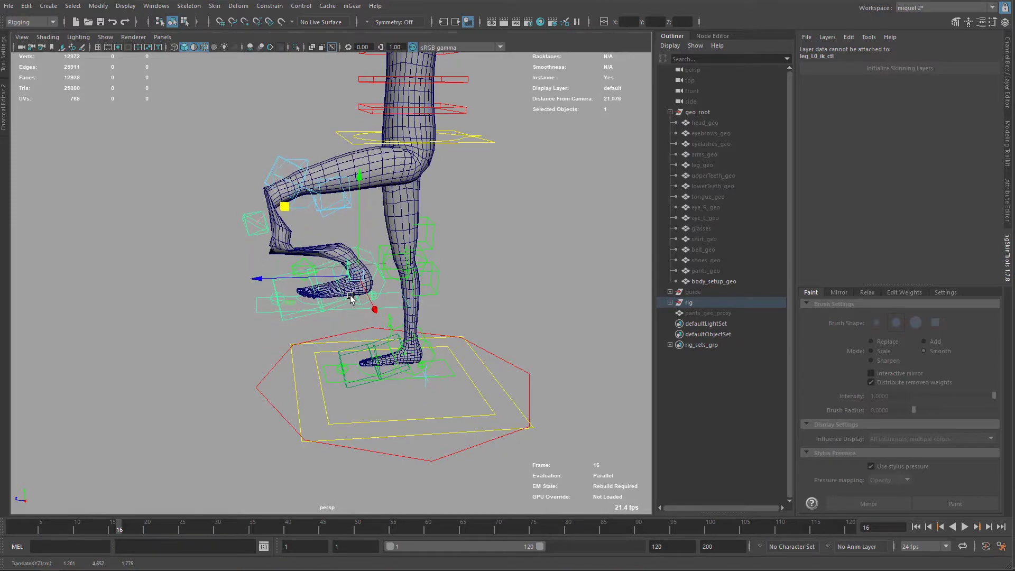
key(ctrl+z)
alt+drag(426, 269, 511, 279)
alt+right_drag(392, 238, 418, 236)
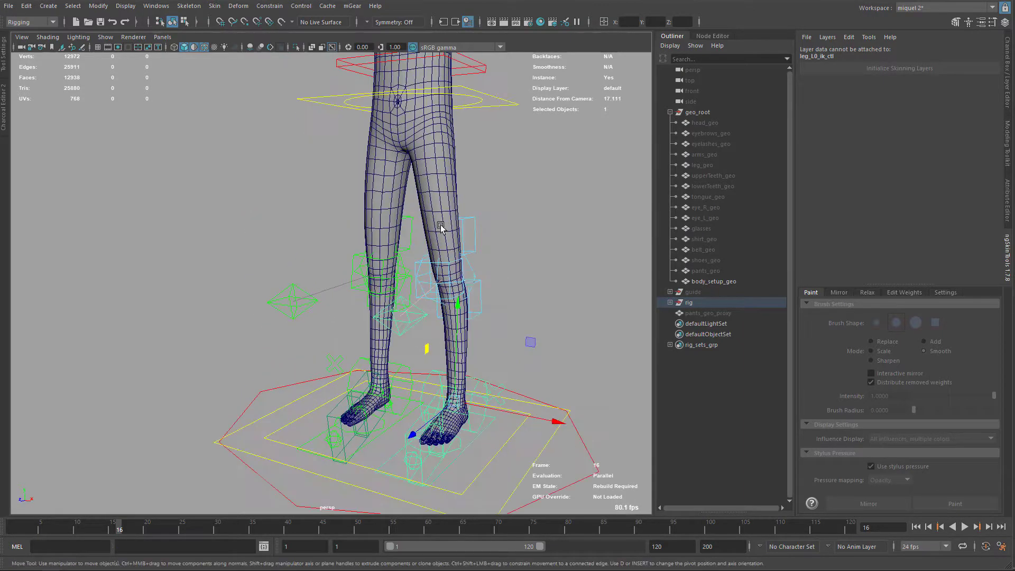
- Show the leg joints in wireframe display and select body_setup_geo
alt+middle_drag(412, 236, 446, 240)
key(4)
alt+right_drag(446, 240, 471, 241)
alt+middle_drag(470, 240, 426, 248)
key(alt+j)
alt+drag(426, 249, 487, 246)
key(q)
click(493, 155)
alt+drag(493, 154, 453, 148)
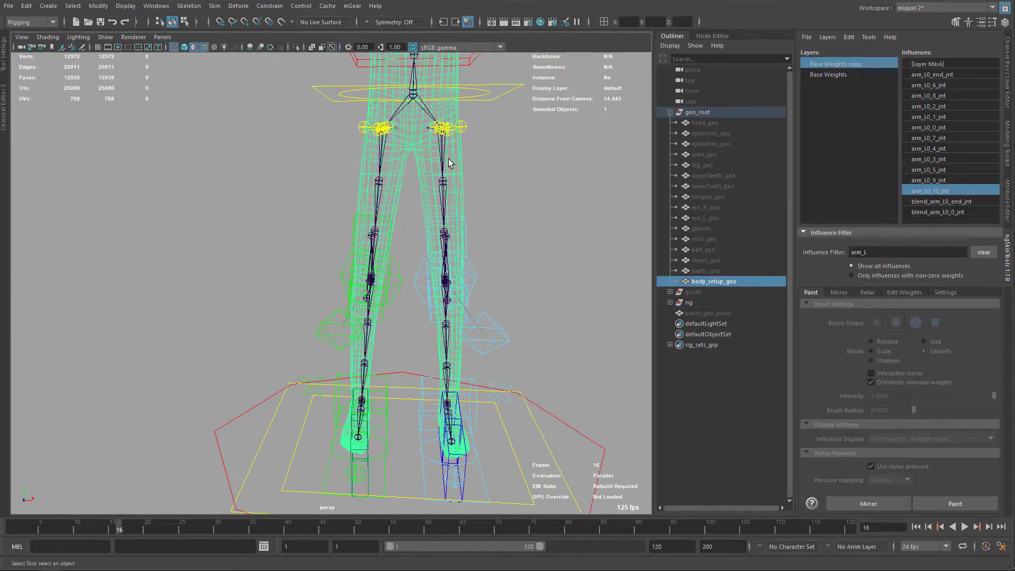
- Select the body_setup_geo vertices along the left leg from the upper thigh to above the ankle
key(F8)
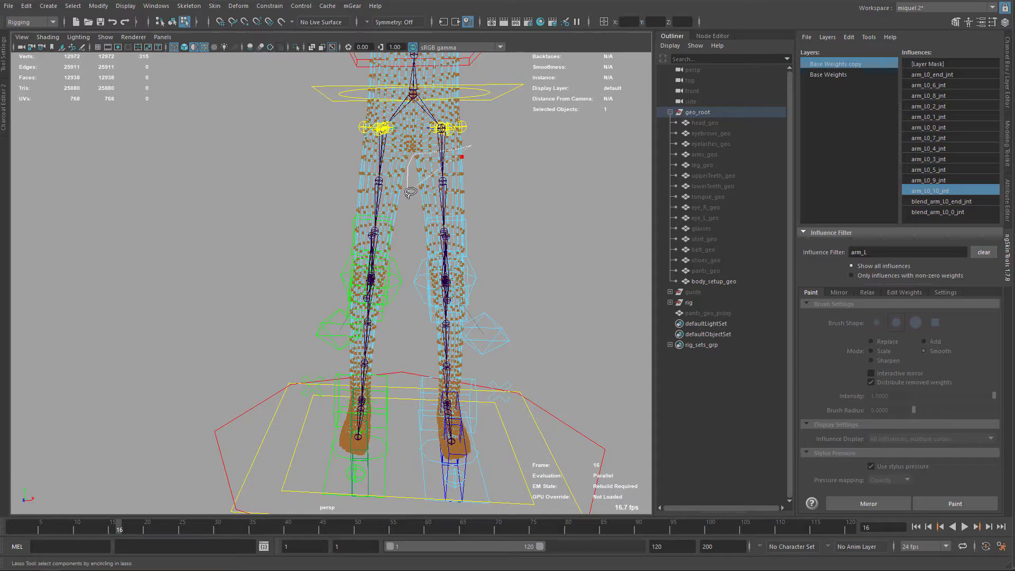
drag(485, 383, 505, 369)
alt+drag(543, 240, 534, 233)
alt+middle_drag(535, 233, 527, 196)
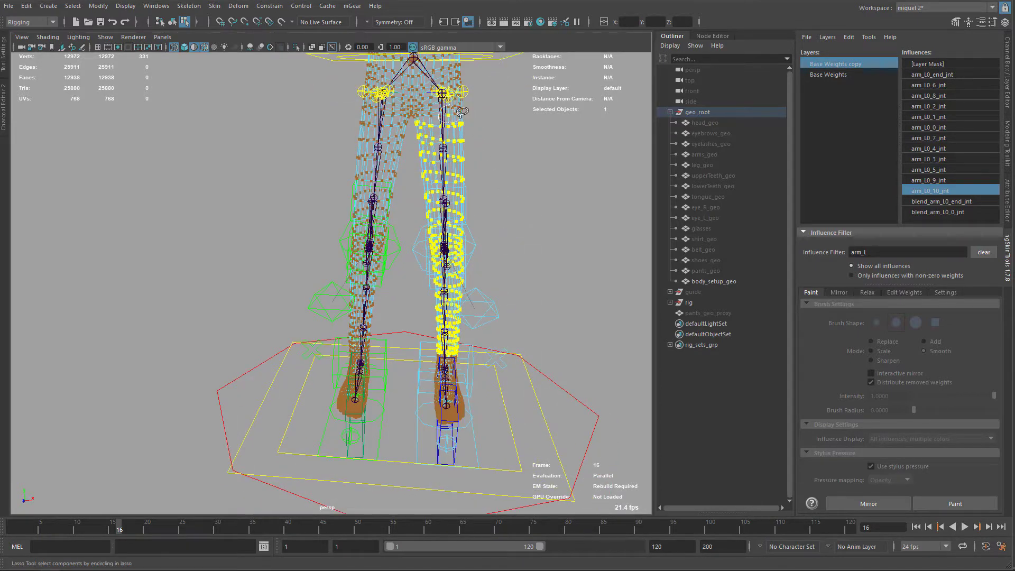
alt+right_drag(443, 127, 458, 275)
alt+middle_drag(458, 275, 408, 206)
alt+right_drag(476, 328, 545, 344)
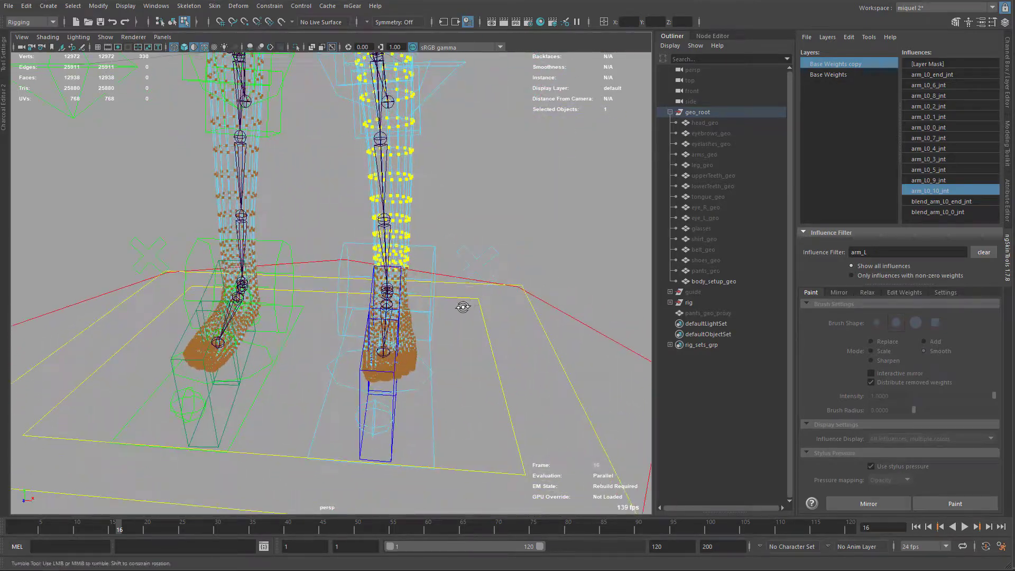
- Extend the left leg's vertex selection down to the ankle joint, adding the missing vertices around the ankle
mouse_move(463, 307)
alt+mouse_down()
mouse_move(457, 295)
mouse_move(470, 295)
alt+mouse_up()
alt+right_drag(469, 295, 486, 290)
alt+middle_drag(486, 289, 466, 273)
mouse_move(458, 254)
alt+mouse_down()
mouse_move(389, 237)
mouse_move(506, 263)
mouse_move(281, 269)
mouse_move(305, 275)
alt+mouse_up()
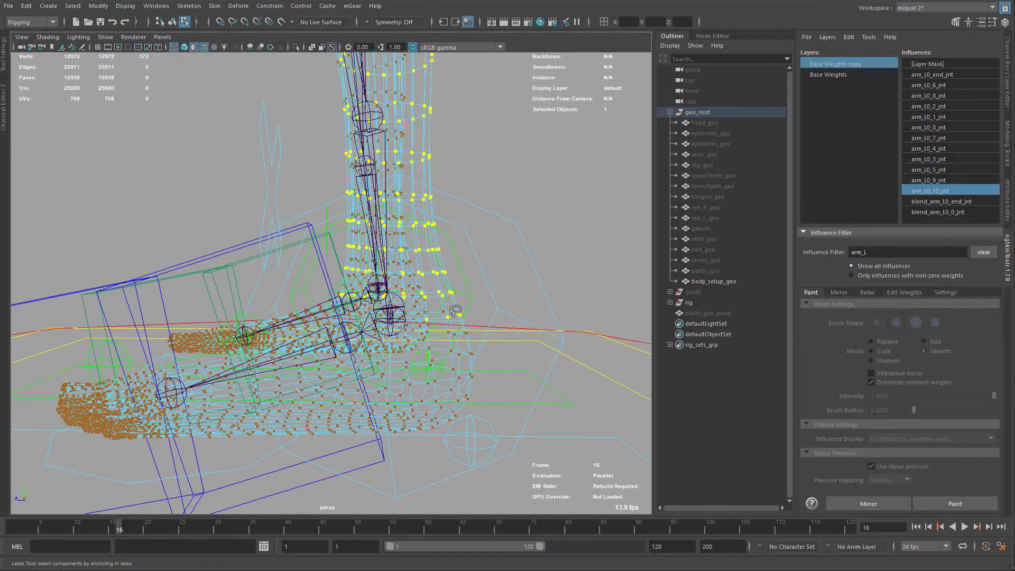
mouse_move(477, 331)
alt+mouse_down()
mouse_move(509, 236)
mouse_move(501, 292)
mouse_move(510, 283)
alt+mouse_up()
key(5)
mouse_move(417, 312)
alt+right_down()
mouse_move(450, 319)
mouse_move(444, 304)
mouse_move(456, 290)
alt+right_up()
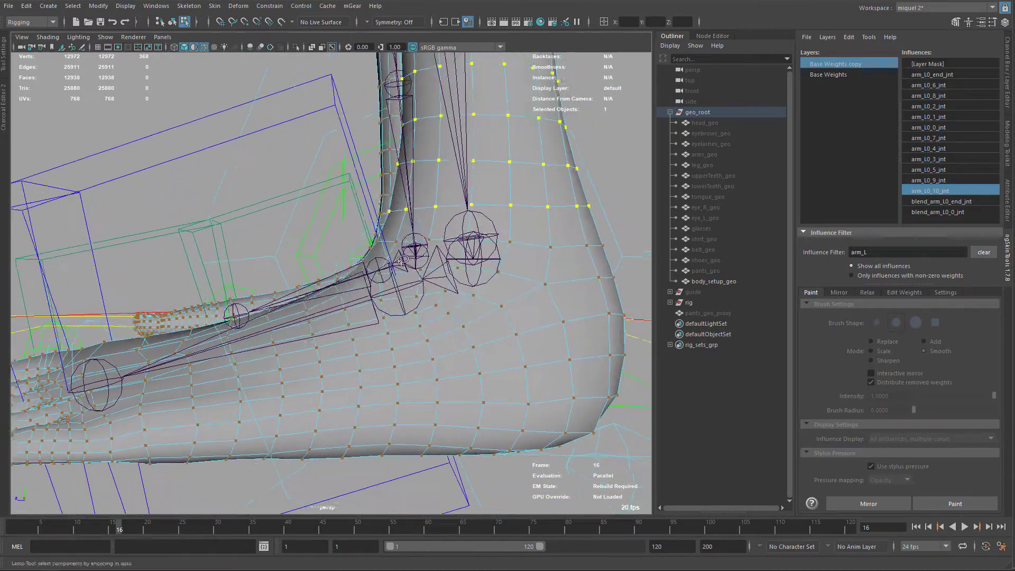
mouse_move(457, 289)
alt+mouse_down()
mouse_move(524, 297)
mouse_move(590, 279)
mouse_move(476, 291)
mouse_move(455, 288)
mouse_move(429, 258)
mouse_move(471, 256)
alt+mouse_up()
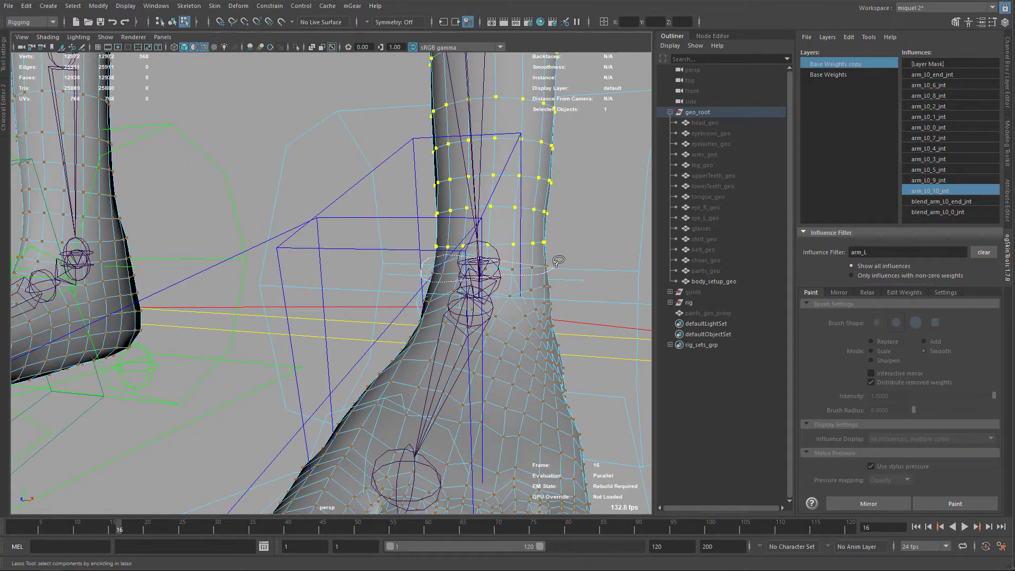
mouse_move(559, 260)
shift+mouse_down()
mouse_move(571, 265)
mouse_move(490, 287)
mouse_move(223, 281)
shift+mouse_up()
alt+drag(317, 281, 288, 264)
- Filter the influences by leg_L and select the joints from leg_L0_1_jnt through leg_L0_8_jnt
drag(884, 254, 807, 259)
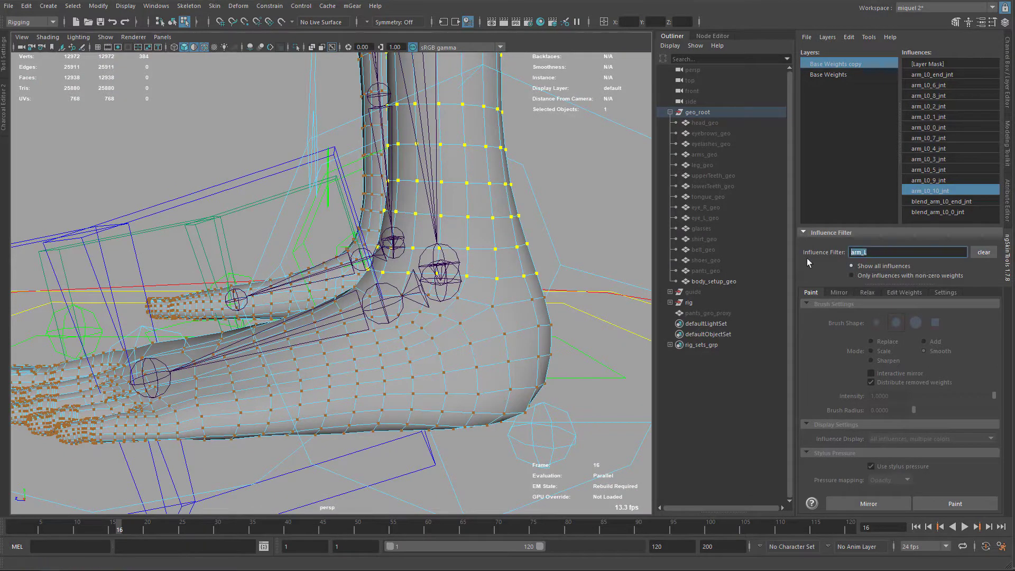
text(leg_L)
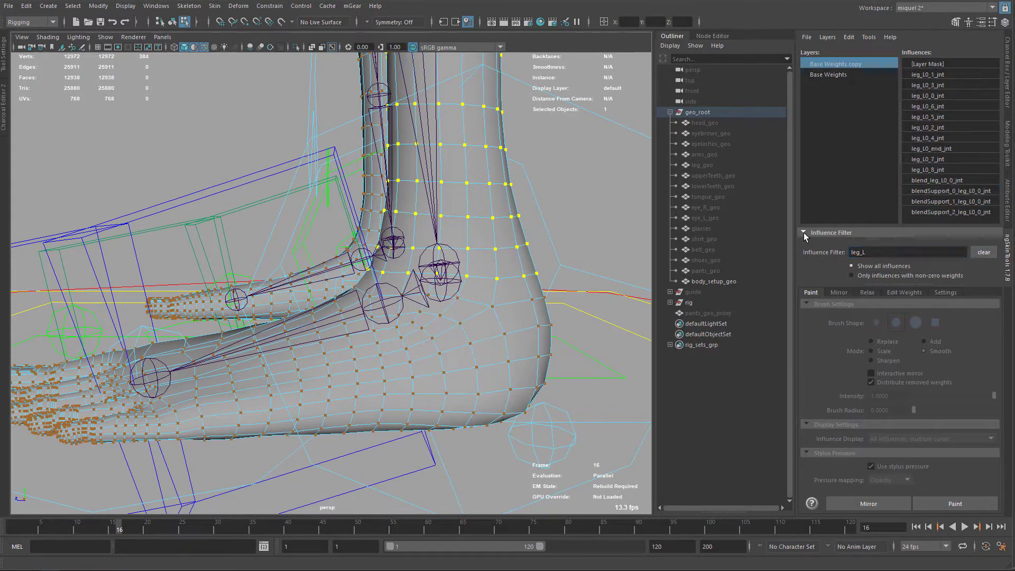
click(949, 74)
shift+click(959, 180)
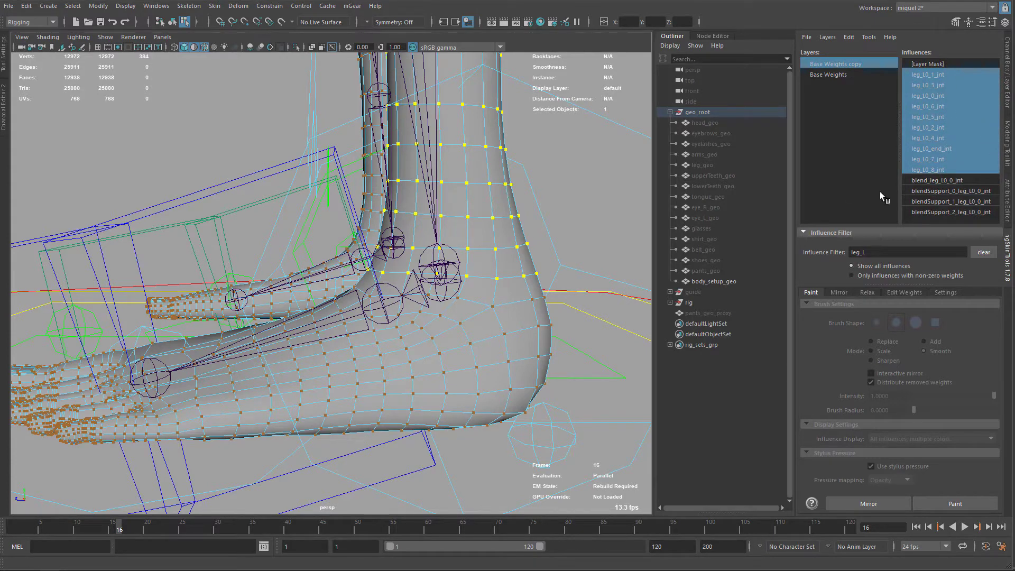
- Assign the selected leg vertices' weights from the closest joint, using only the selected leg influences at high intensity
click(964, 500)
mouse_move(455, 222)
alt+mouse_down()
mouse_move(474, 210)
mouse_move(521, 224)
alt+mouse_up()
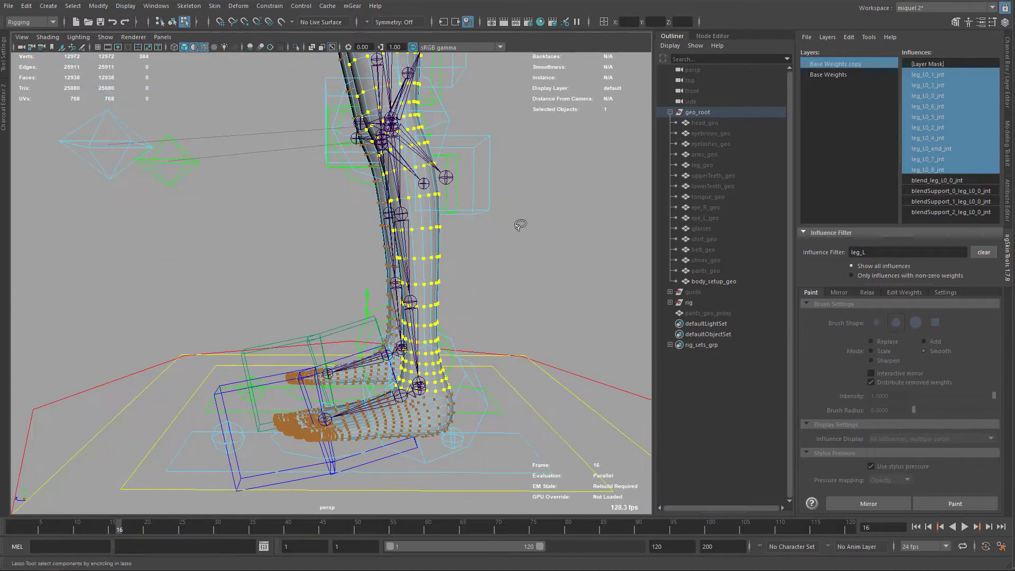
click(906, 291)
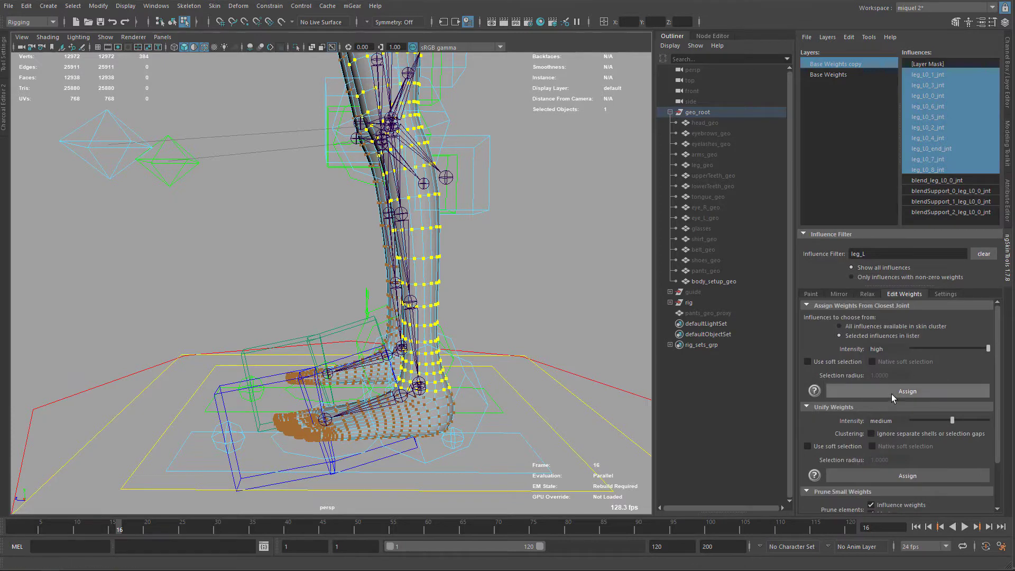
click(813, 295)
- Start weight painting in Smooth mode and display the left leg's influences in multiple colors
click(968, 509)
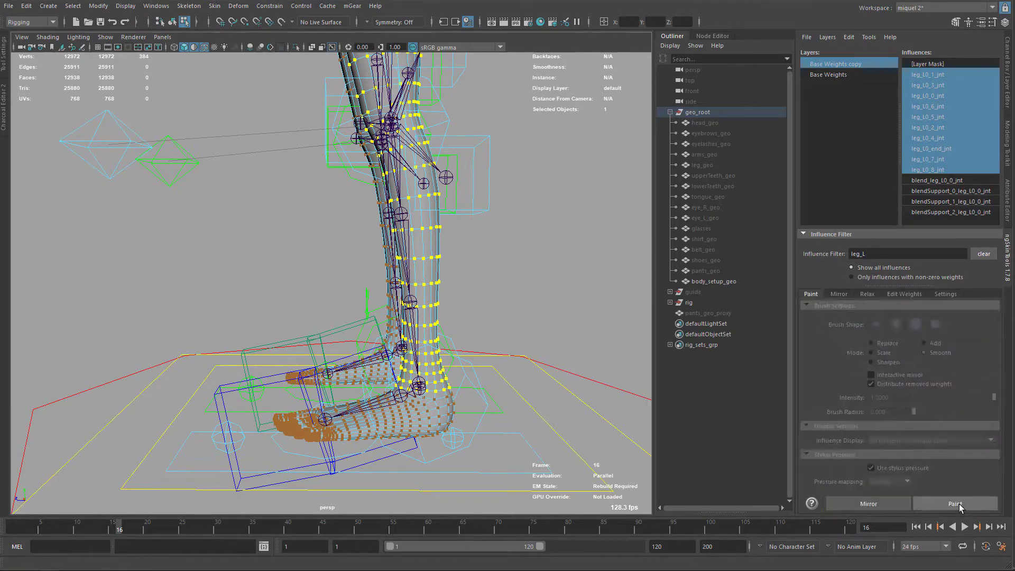
alt+middle_drag(410, 196, 463, 233)
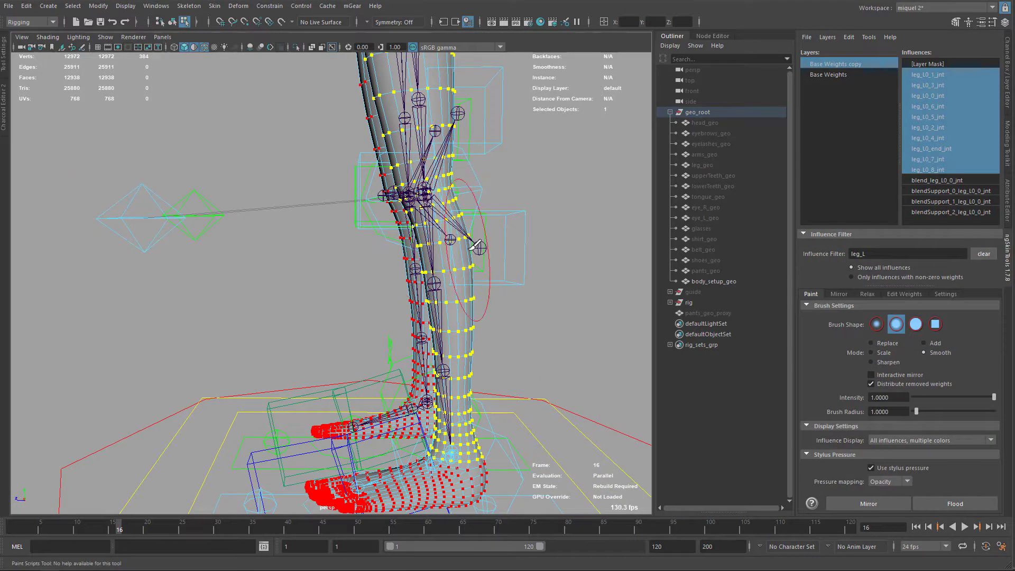
key(6)
alt+middle_drag(466, 121, 470, 158)
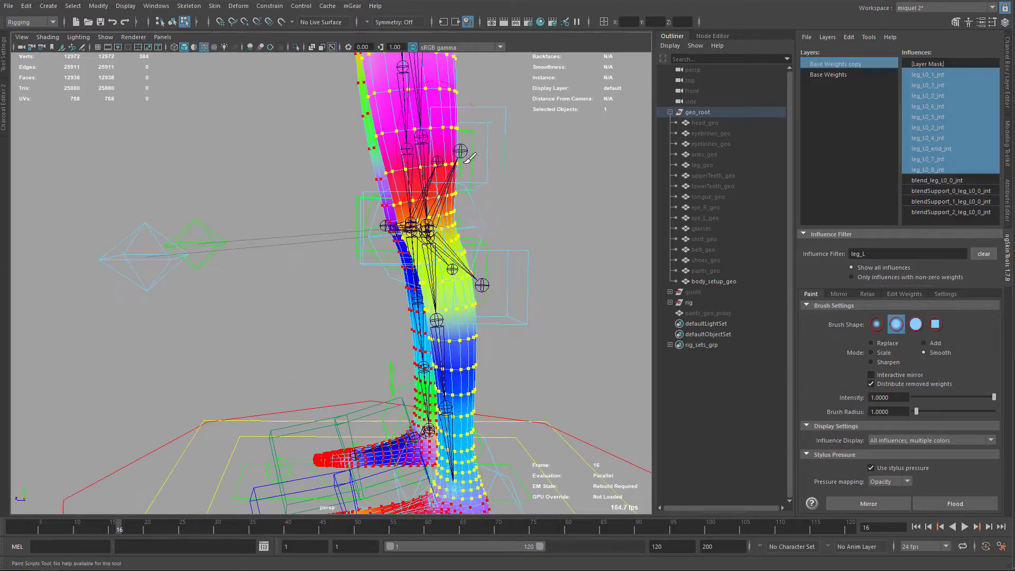
- Reassign the selected left leg vertices from the closest joint, using only the selected leg_L influences at high intensity, and leave weight painting
click(204, 47)
click(203, 47)
alt+drag(316, 211, 497, 286)
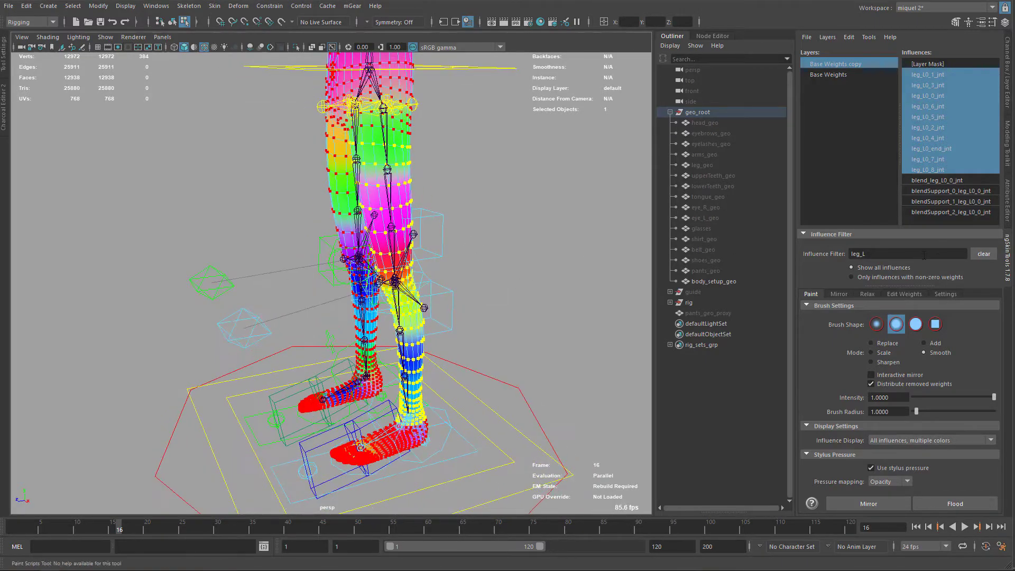
click(905, 294)
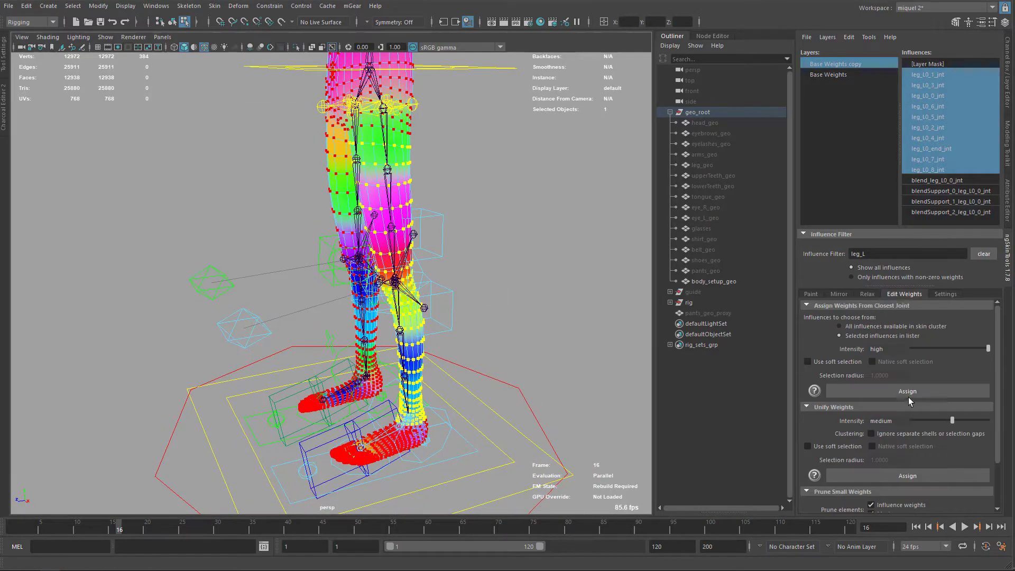
click(909, 395)
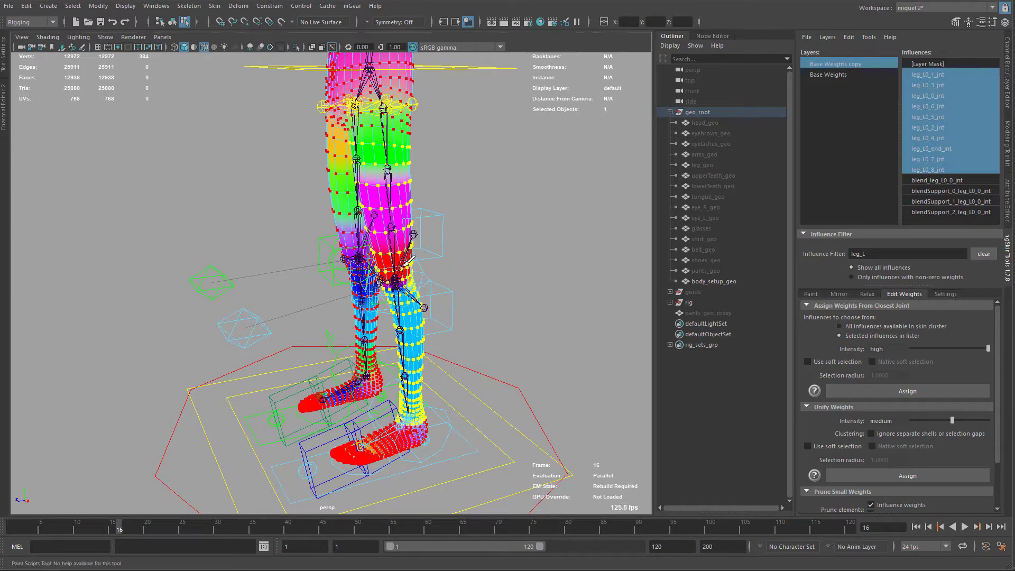
mouse_move(511, 327)
alt+mouse_down()
mouse_move(480, 352)
mouse_move(477, 266)
mouse_move(471, 295)
alt+mouse_up()
key(q)
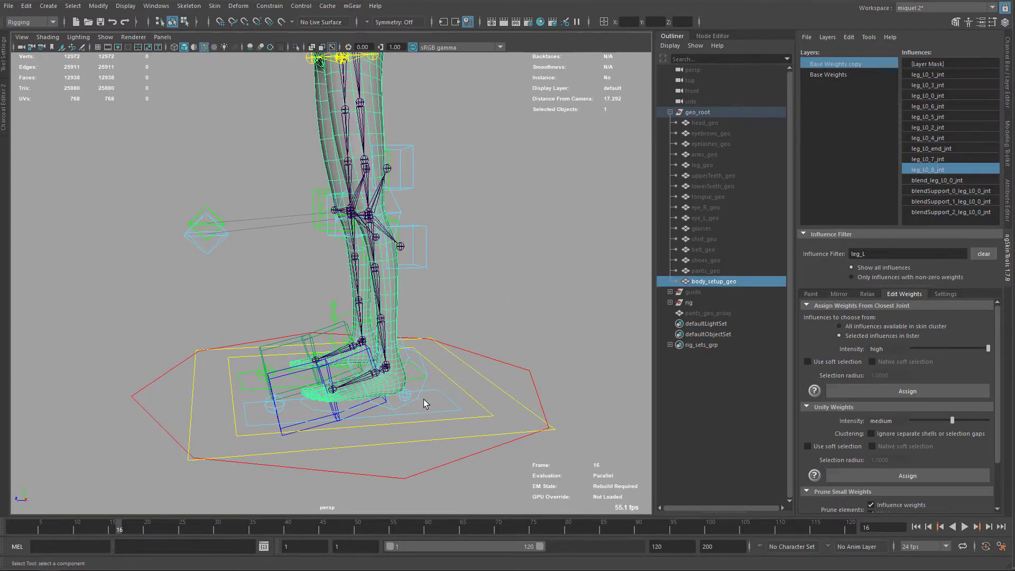
- Raise the left foot IK control to inspect the deformation of the bent leg, and undo the move
click(370, 358)
key(w)
drag(316, 313, 369, 158)
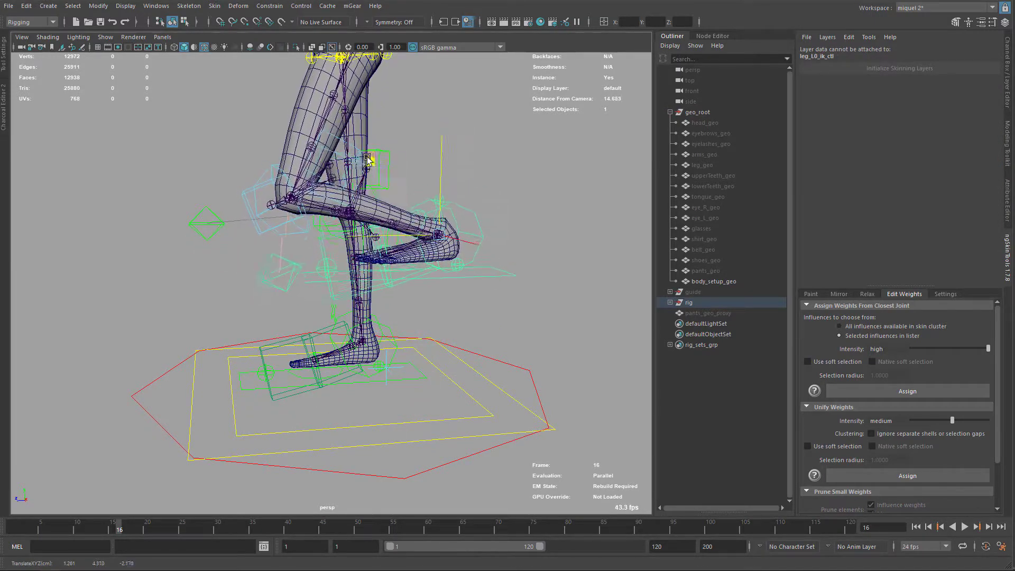
alt+right_drag(410, 254, 534, 222)
alt+middle_drag(534, 222, 466, 274)
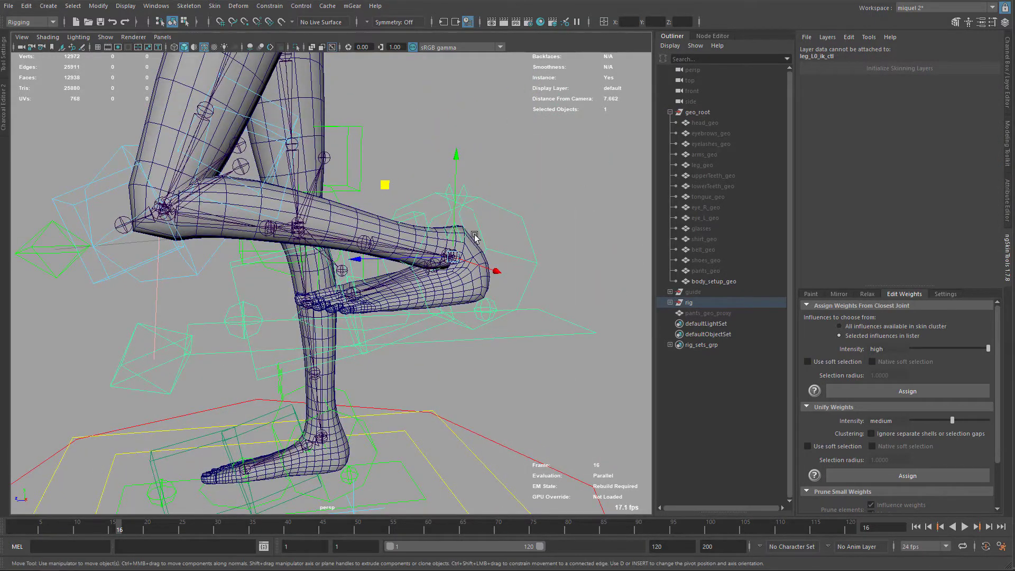
alt+drag(475, 237, 231, 335)
alt+right_drag(388, 392, 361, 320)
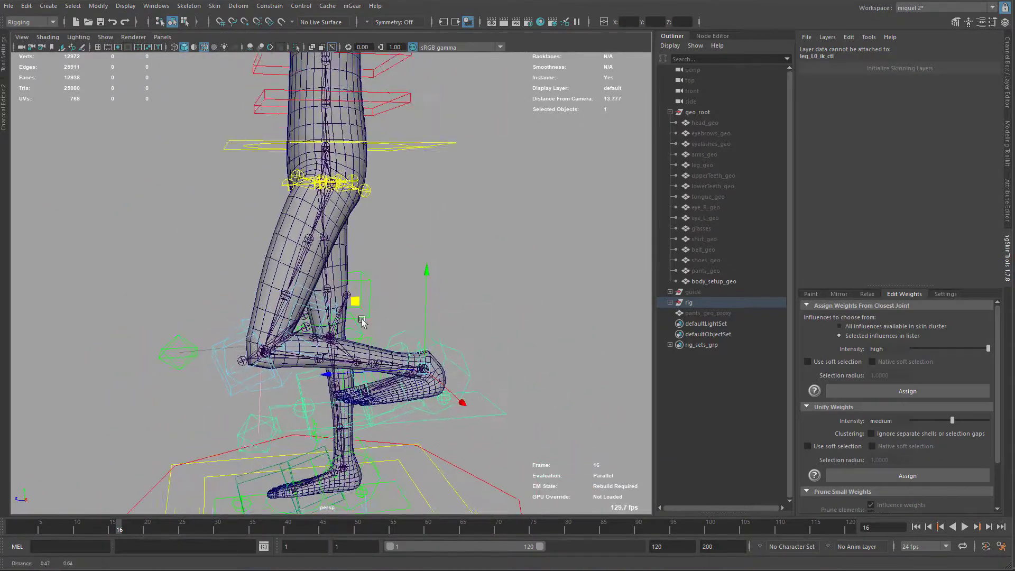
alt+drag(360, 320, 408, 311)
key(ctrl+z)
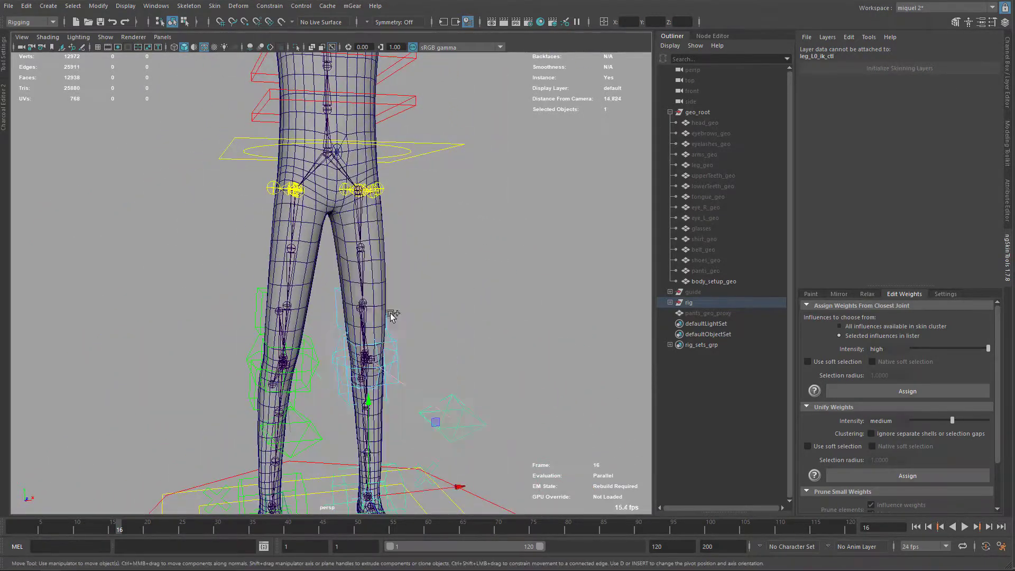
- Return the left forearm control arm_L0_fk1_ctl to its unrotated pose so the arm is straight
alt+middle_drag(456, 226, 431, 231)
alt+middle_drag(443, 79, 458, 215)
alt+middle_drag(524, 402, 460, 238)
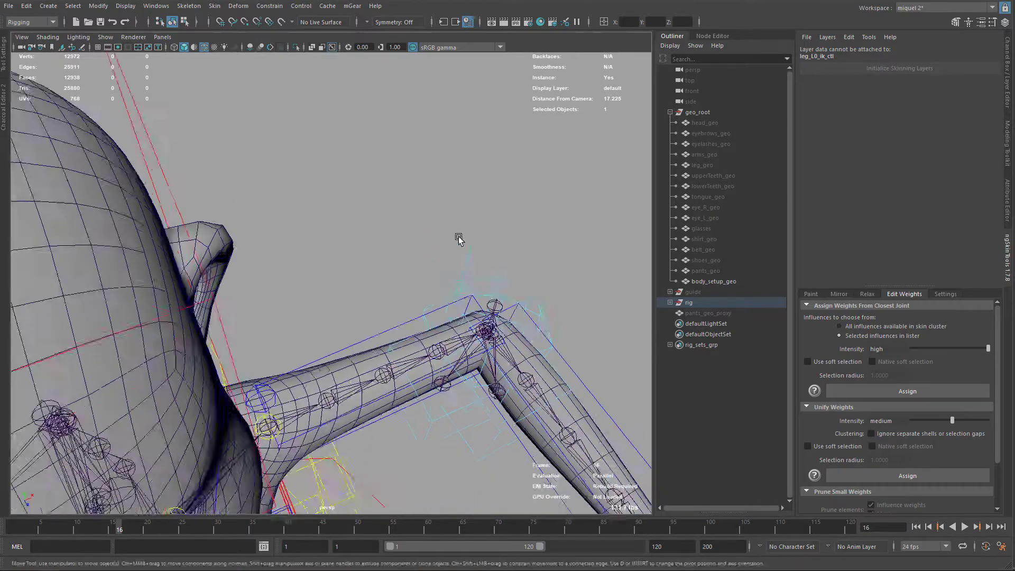
alt+right_drag(460, 238, 381, 132)
alt+drag(381, 132, 402, 146)
click(495, 248)
key(ctrl+z)
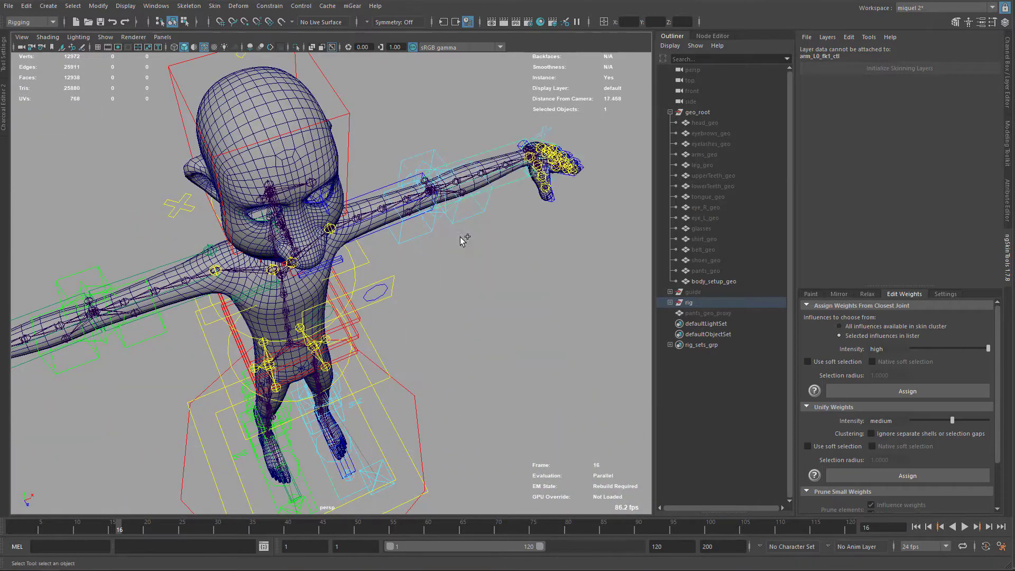
- Rotate the right forearm control arm_R0_fk1_ctl about -50 degrees around Z to test the elbow, and undo the rotation
alt+drag(476, 216, 437, 235)
click(107, 169)
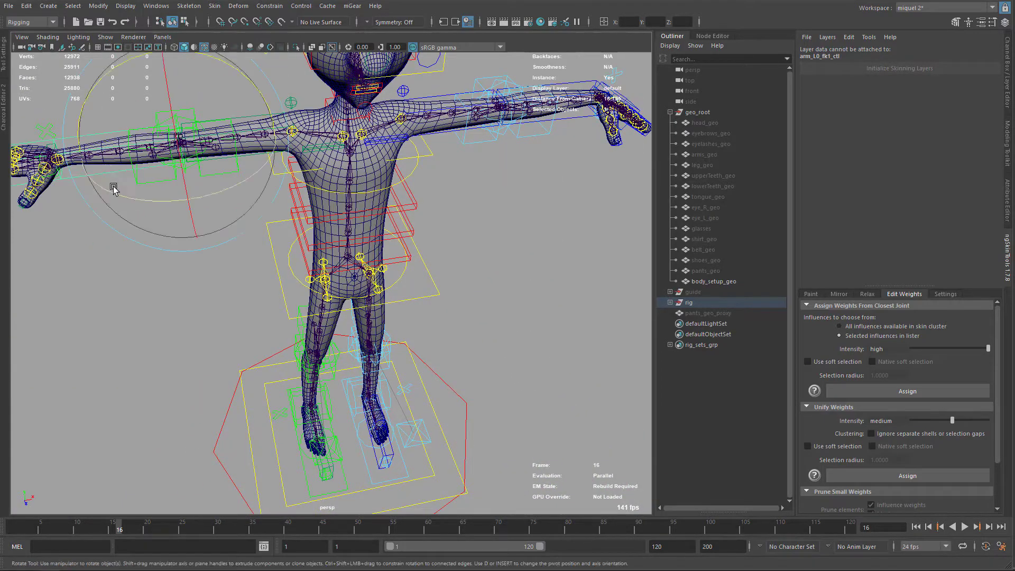
middle_drag(143, 195, 214, 177)
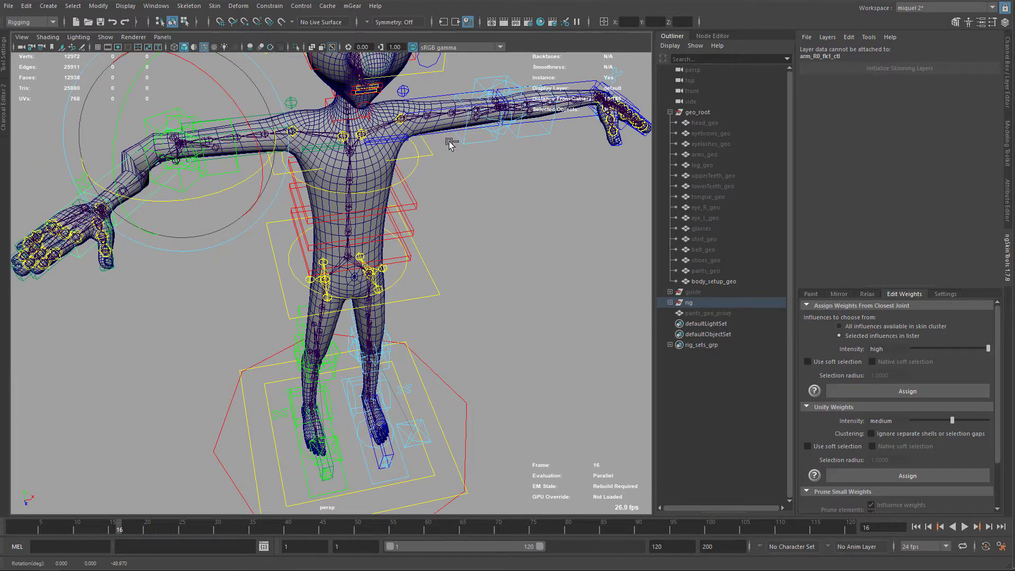
key(ctrl+z)
- Return the left hand control arm_L0_fk2_ctl to its unrotated pose
alt+drag(406, 156, 651, 129)
key(q)
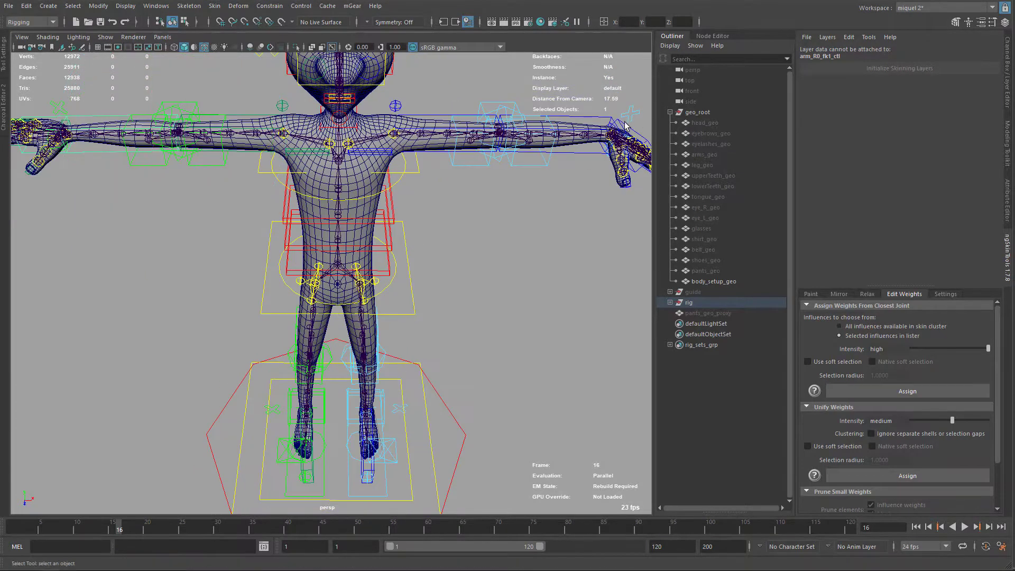
click(625, 122)
key(ctrl+z)
alt+right_drag(405, 126, 411, 124)
- Select the left shoulder's blend joint and compare the left and right sides of the body and rig
scroll(329, 162, up, 5)
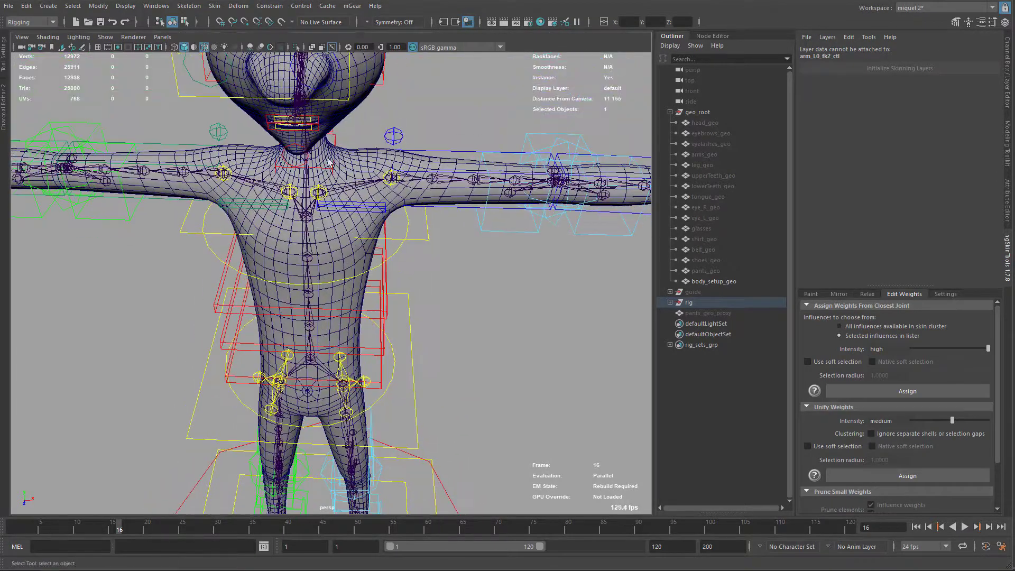
scroll(329, 163, up, 4)
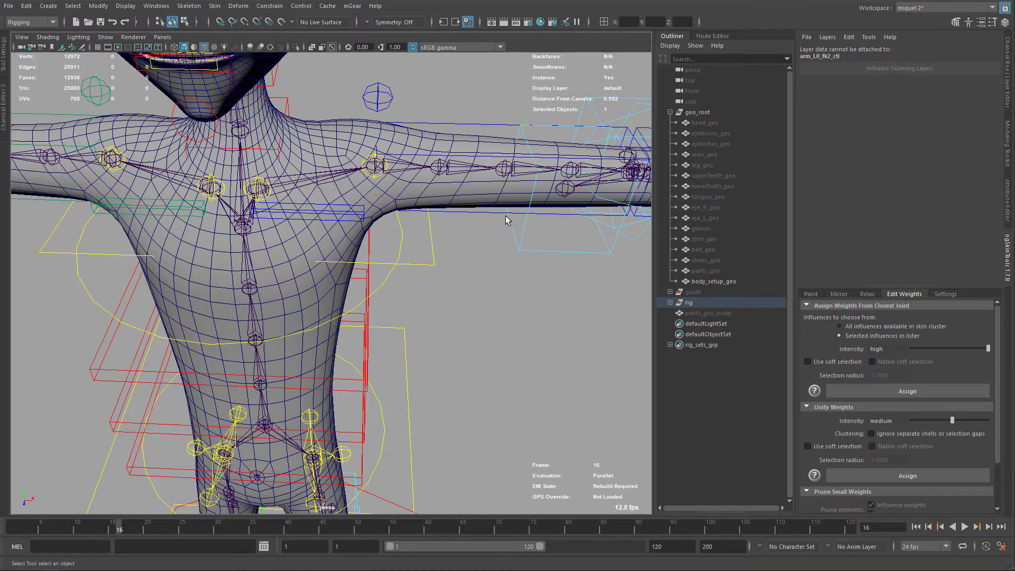
click(373, 189)
alt+middle_drag(350, 366, 342, 290)
alt+right_drag(342, 290, 370, 196)
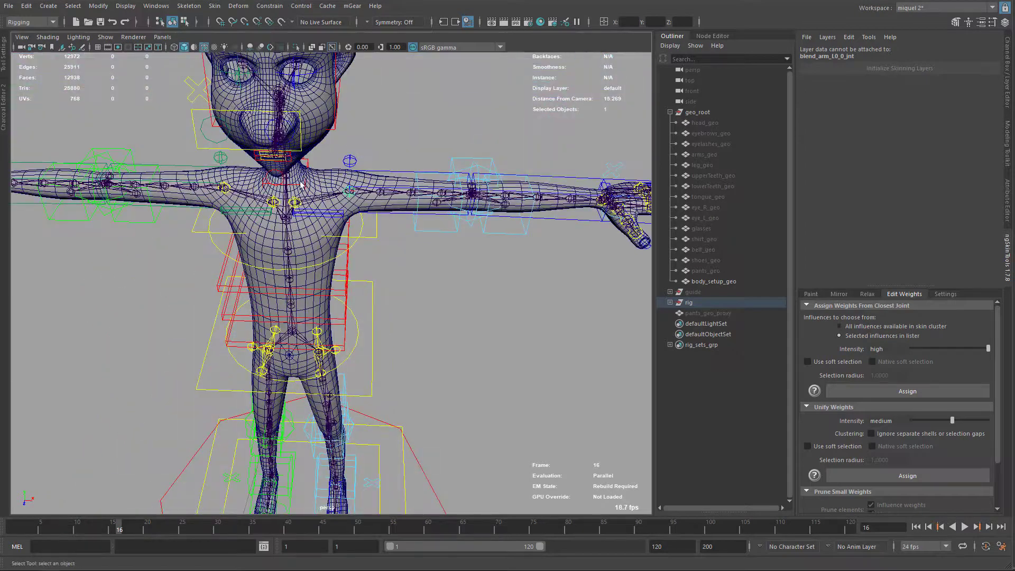
alt+middle_drag(370, 196, 384, 205)
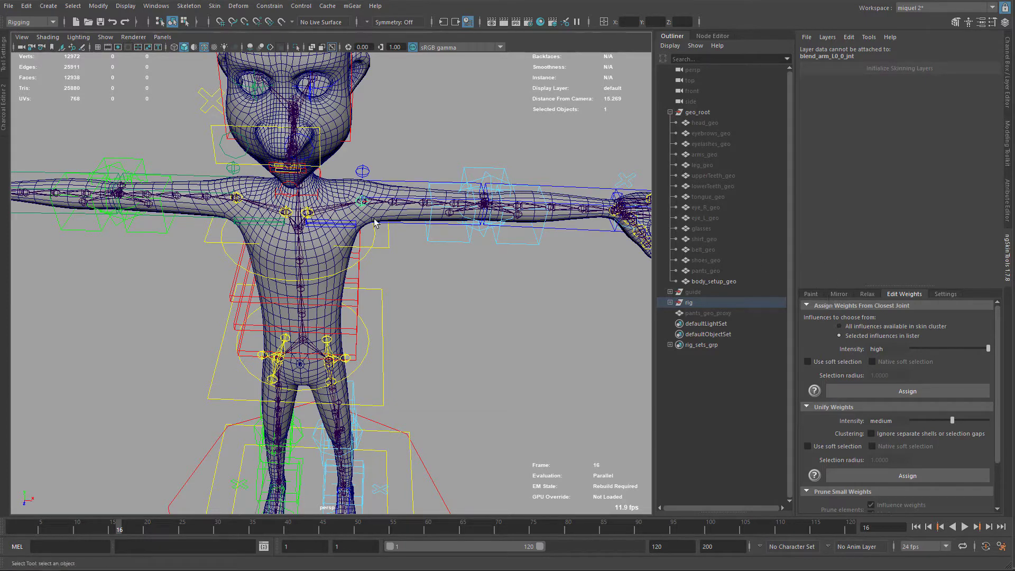
alt+right_drag(232, 218, 331, 202)
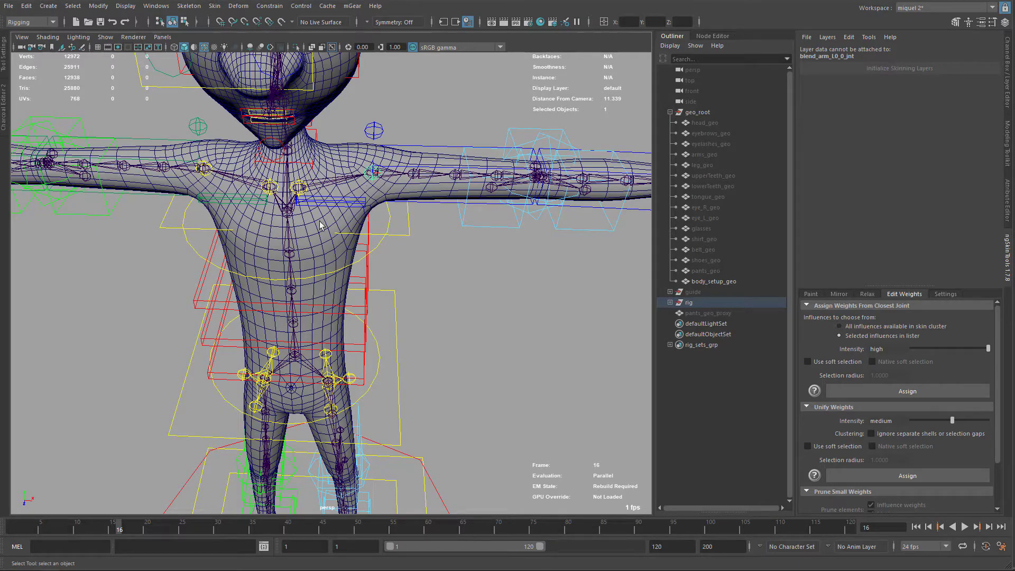
alt+right_drag(466, 228, 423, 152)
alt+middle_drag(423, 152, 316, 154)
alt+drag(509, 215, 318, 313)
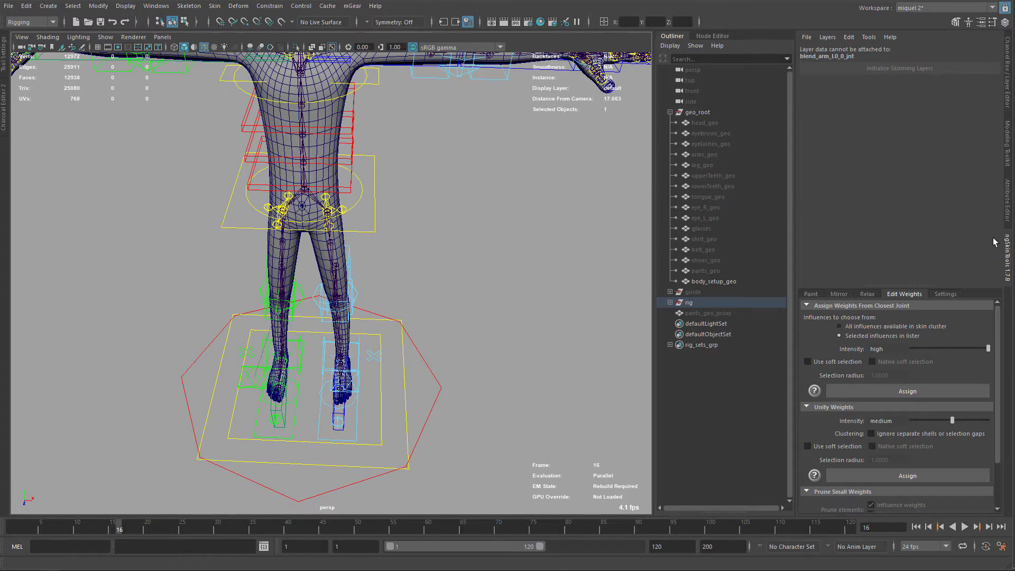
- Load the ngSkinMapping_mgear.py script in the code editor and run it with body_setup_geo selected
click(3, 119)
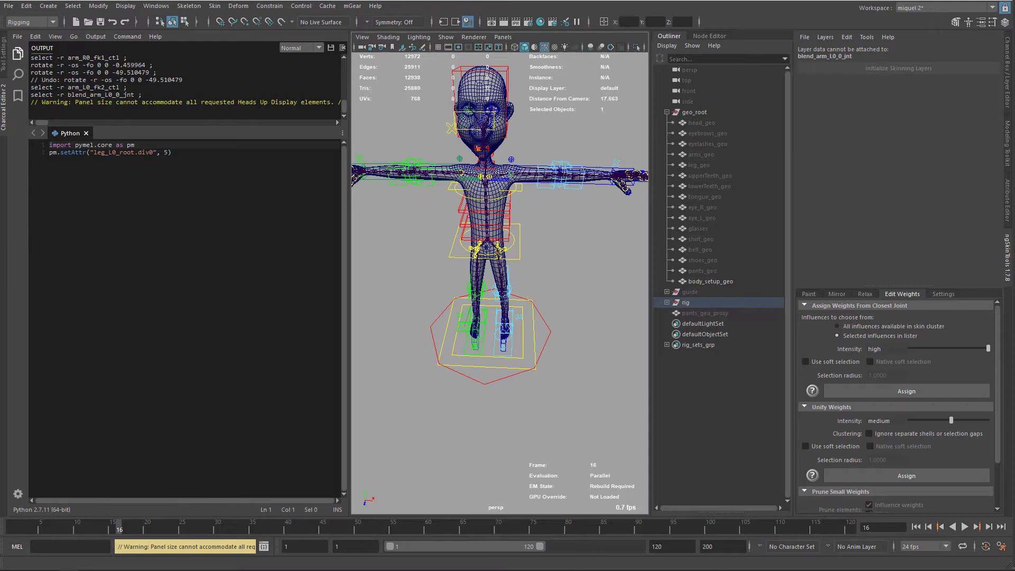
drag(1013, 418, 156, 297)
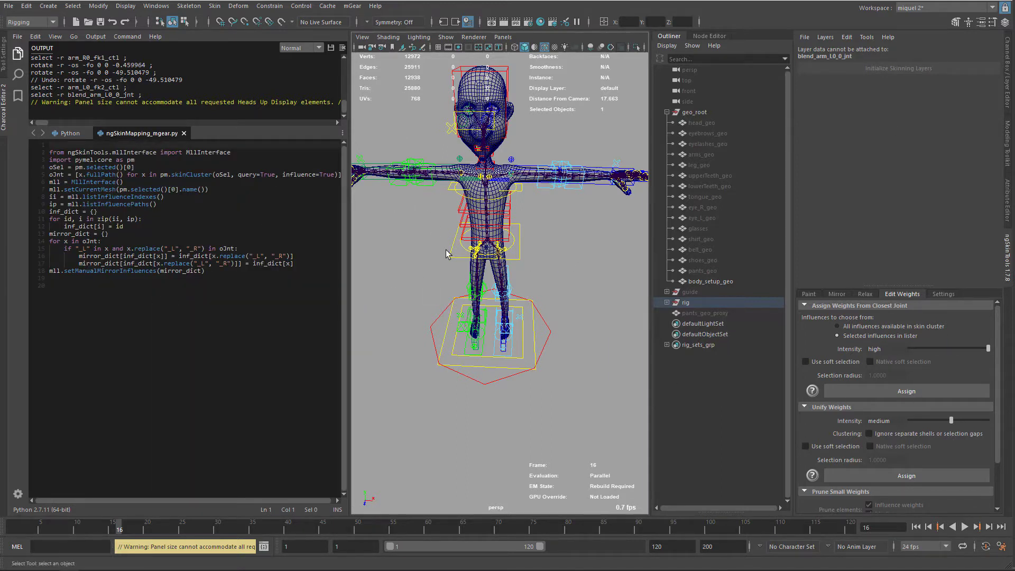
alt+right_drag(449, 254, 508, 159)
alt+middle_drag(507, 159, 509, 220)
click(488, 156)
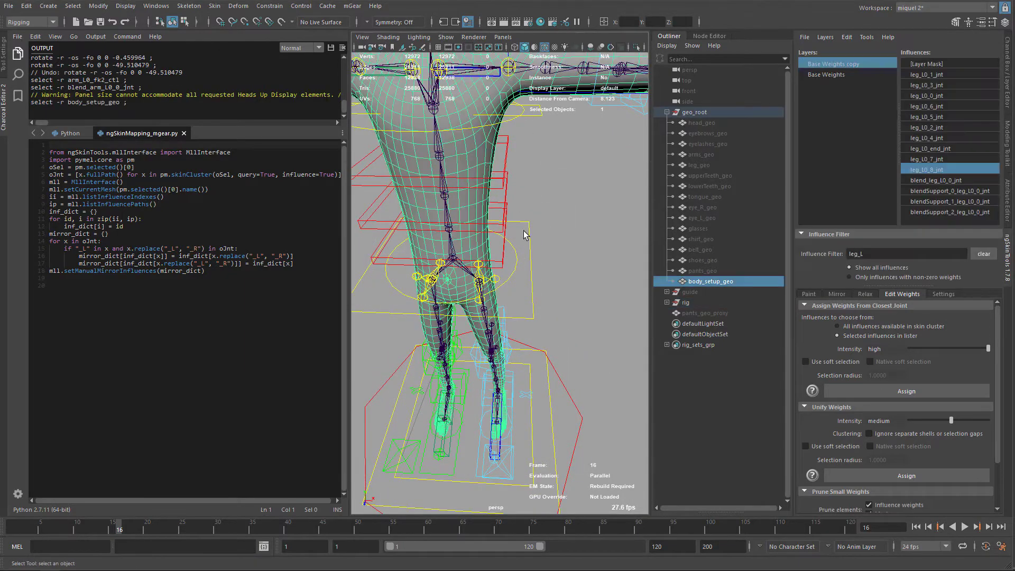
key(f)
click(260, 347)
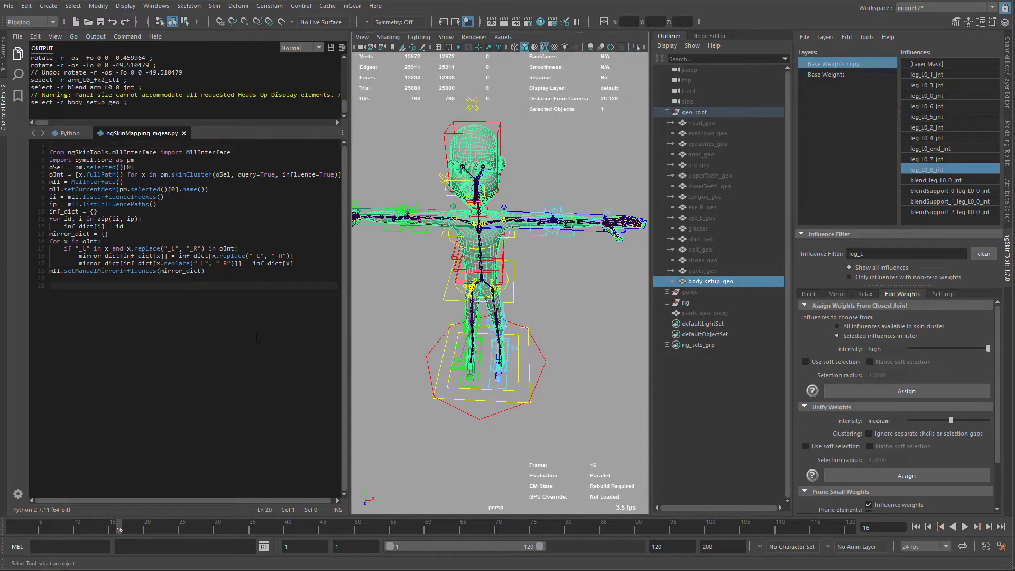
key(ctrl+Return)
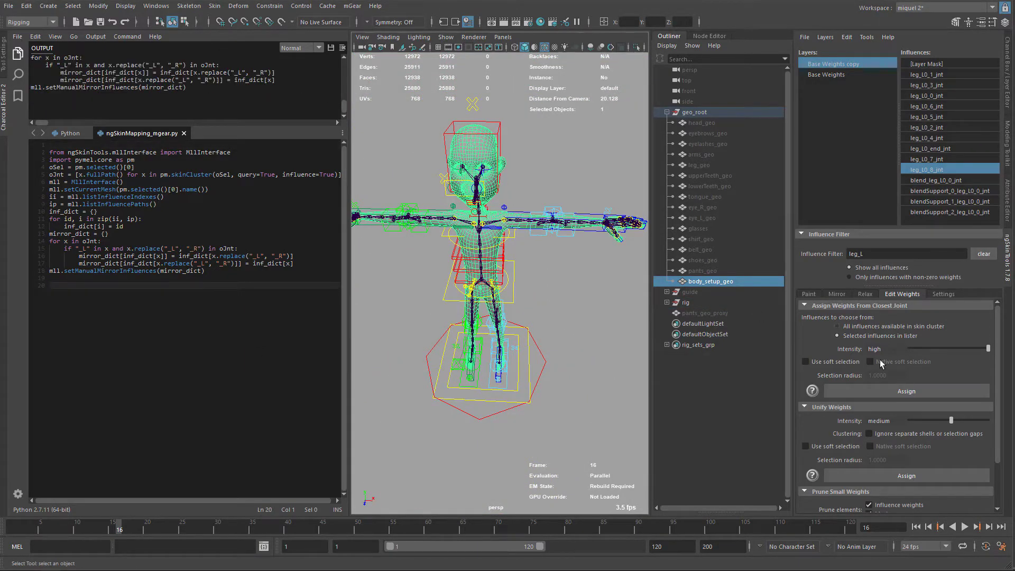
- Open the mirror influence associations, review the left-to-right joint mapping, and close the list
click(837, 295)
click(898, 505)
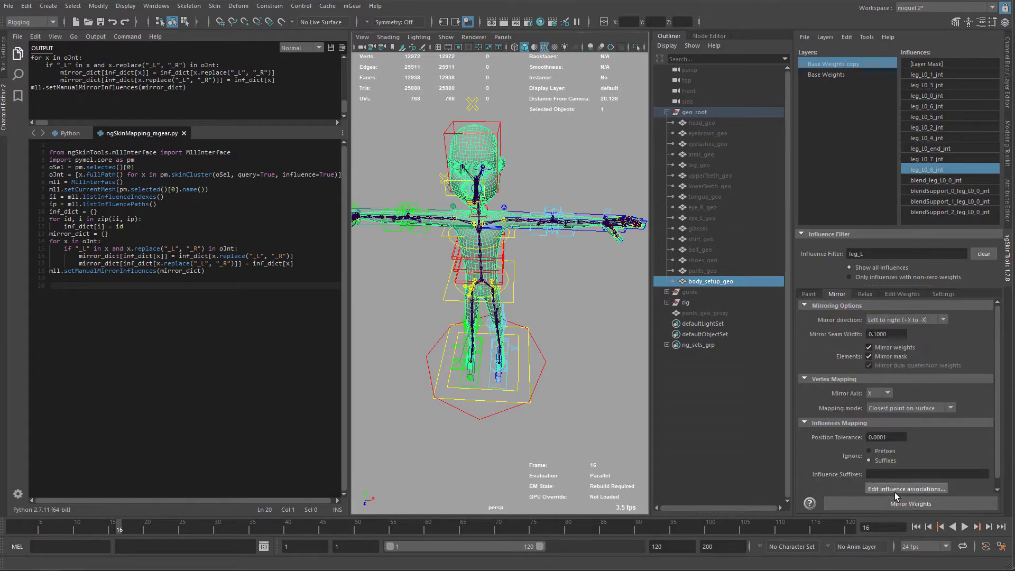
click(893, 490)
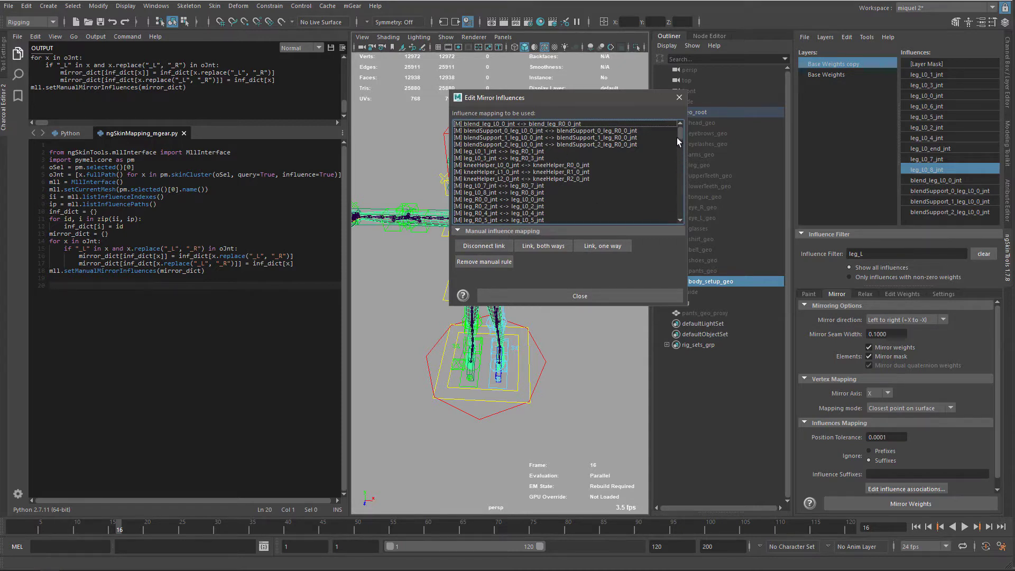
drag(677, 137, 666, 177)
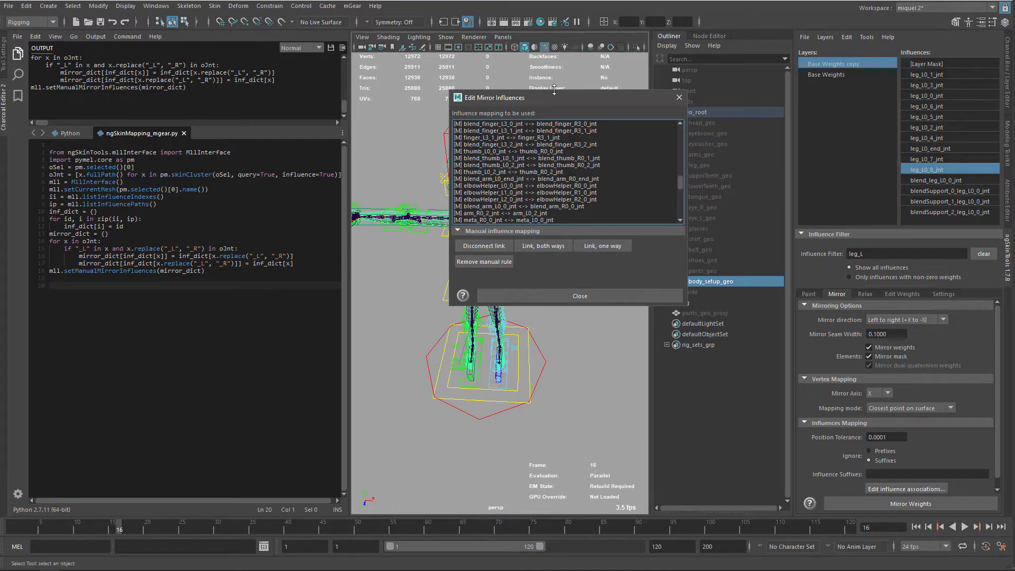
drag(553, 92, 553, 58)
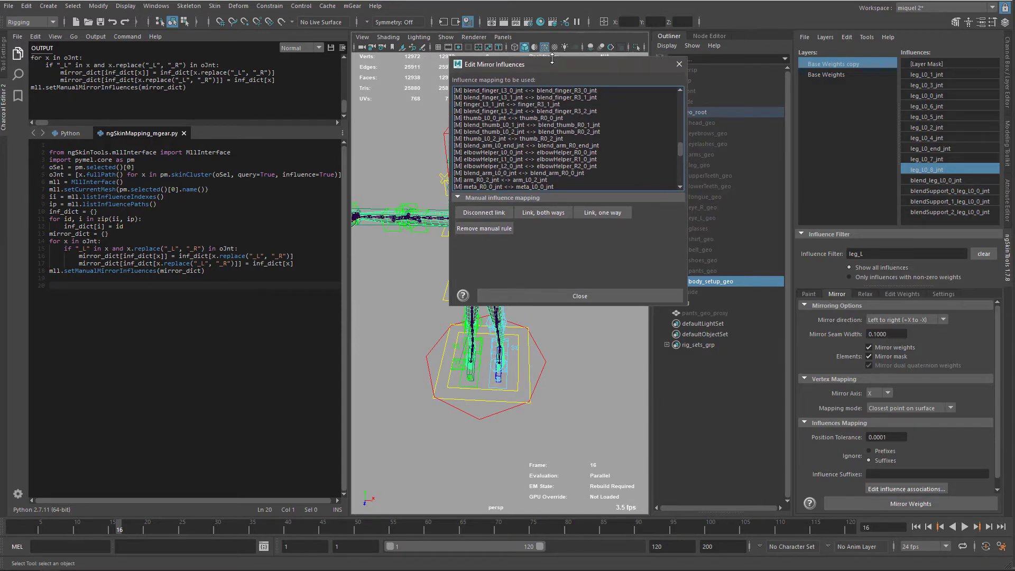
click(678, 66)
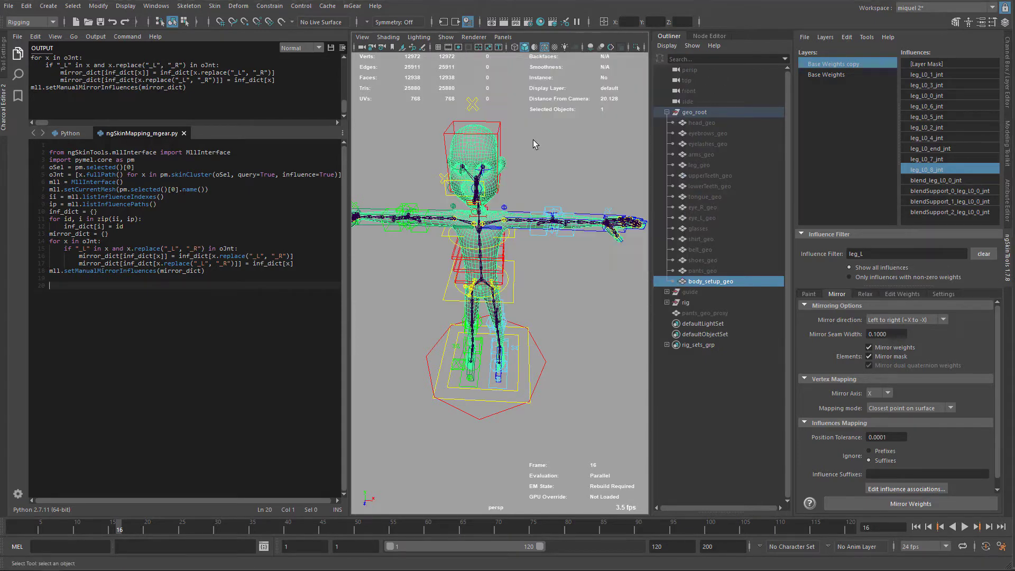
- Hide the code editor and examine the torso, leg and knee helper joints of body_setup_geo from several angles
click(4, 121)
alt+drag(466, 217, 730, 206)
alt+right_drag(349, 268, 404, 204)
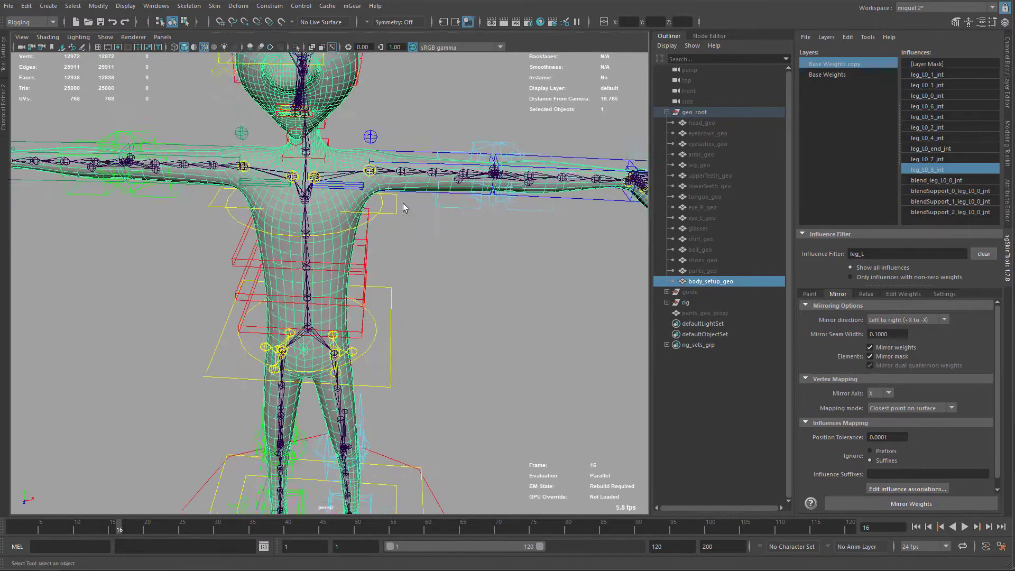
alt+drag(404, 204, 441, 254)
alt+right_drag(441, 254, 382, 240)
alt+drag(383, 239, 411, 199)
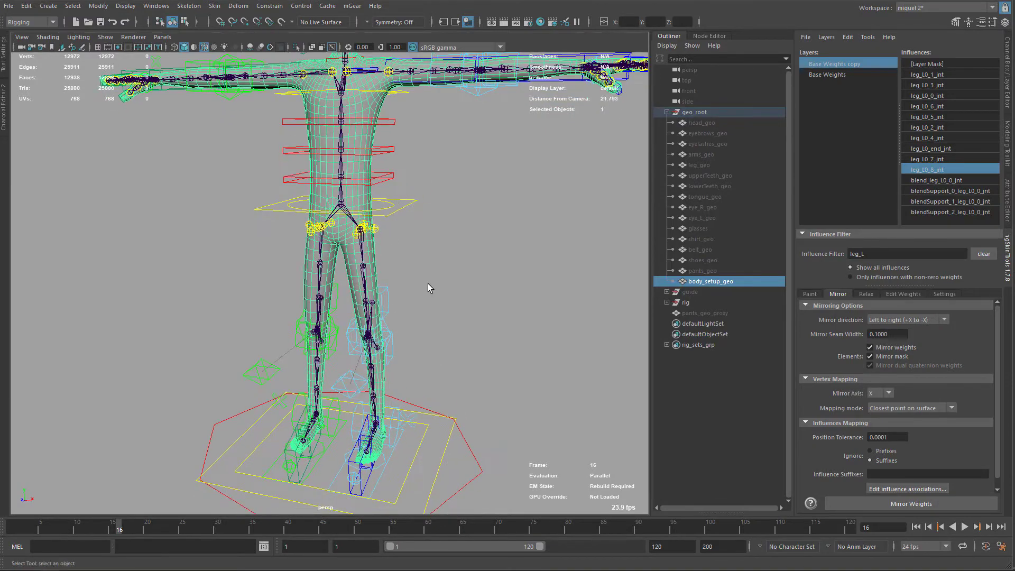
alt+drag(427, 284, 387, 301)
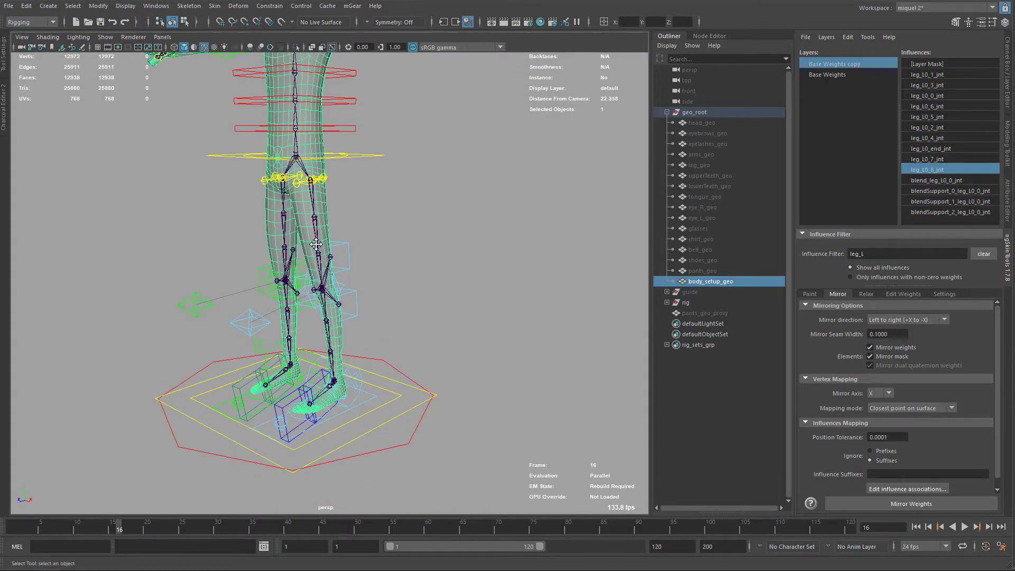
alt+middle_drag(316, 245, 305, 174)
alt+drag(346, 248, 389, 288)
alt+right_drag(365, 217, 395, 196)
alt+drag(396, 196, 388, 283)
alt+right_drag(339, 211, 366, 191)
alt+middle_drag(366, 191, 354, 186)
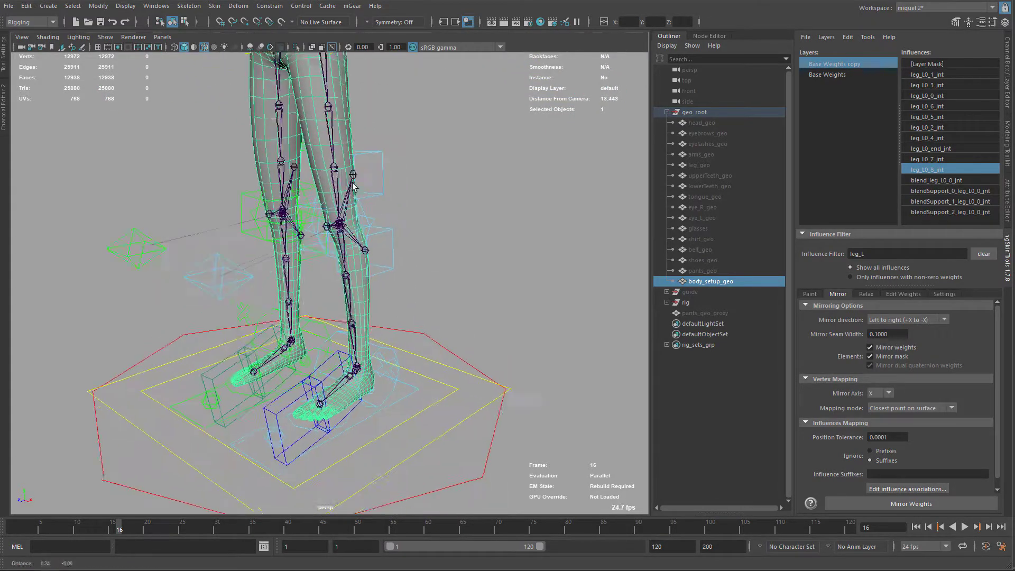
alt+drag(354, 185, 325, 150)
- Rotate the left hand control arm_L0_fk2_ctl about 33 degrees around Y to bend the wrist downward
alt+middle_drag(325, 150, 358, 454)
alt+drag(369, 229, 537, 261)
click(598, 252)
alt+drag(598, 251, 491, 179)
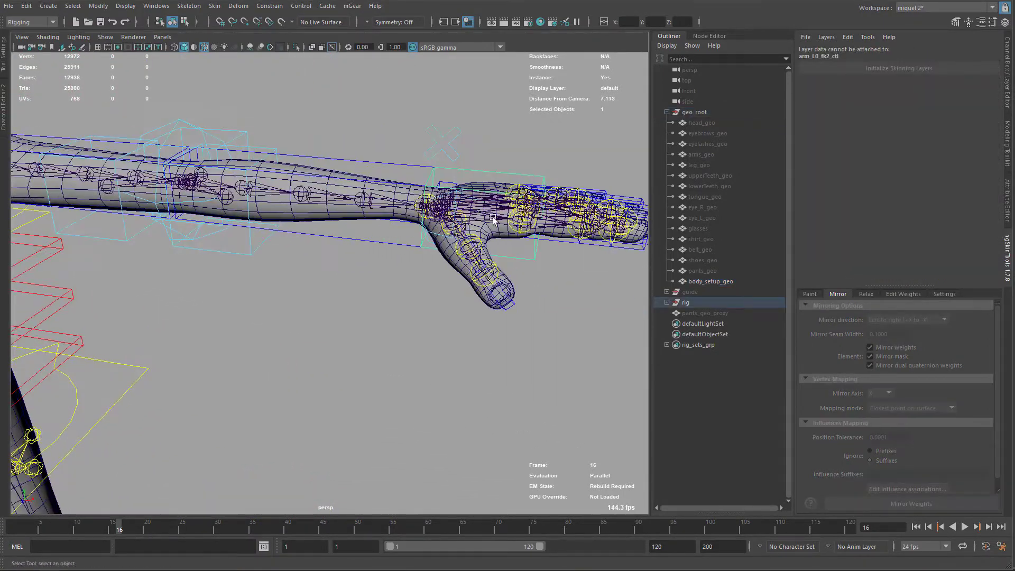
key(e)
drag(505, 144, 508, 214)
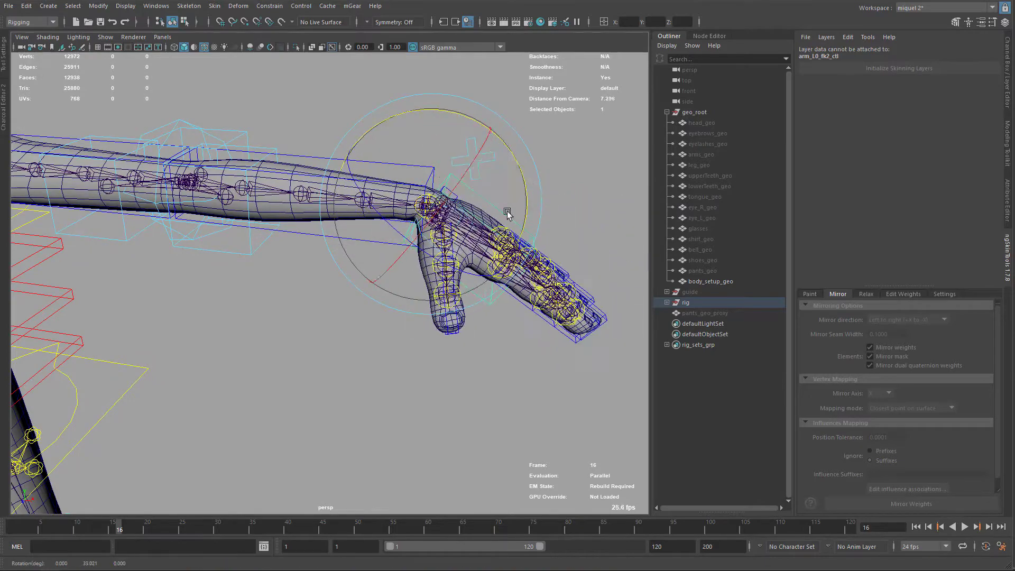
- Select body_setup_geo at the bent left wrist and filter its influence list to arm_L
scroll(439, 164, up, 6)
alt+middle_drag(439, 164, 394, 198)
key(q)
alt+drag(394, 198, 462, 199)
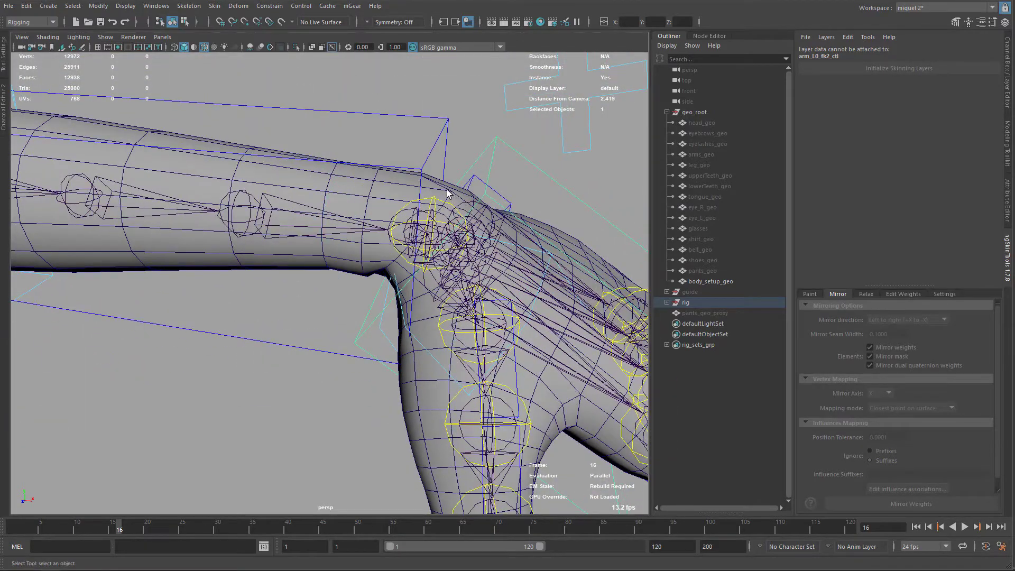
click(443, 194)
click(444, 193)
scroll(451, 197, up, 2)
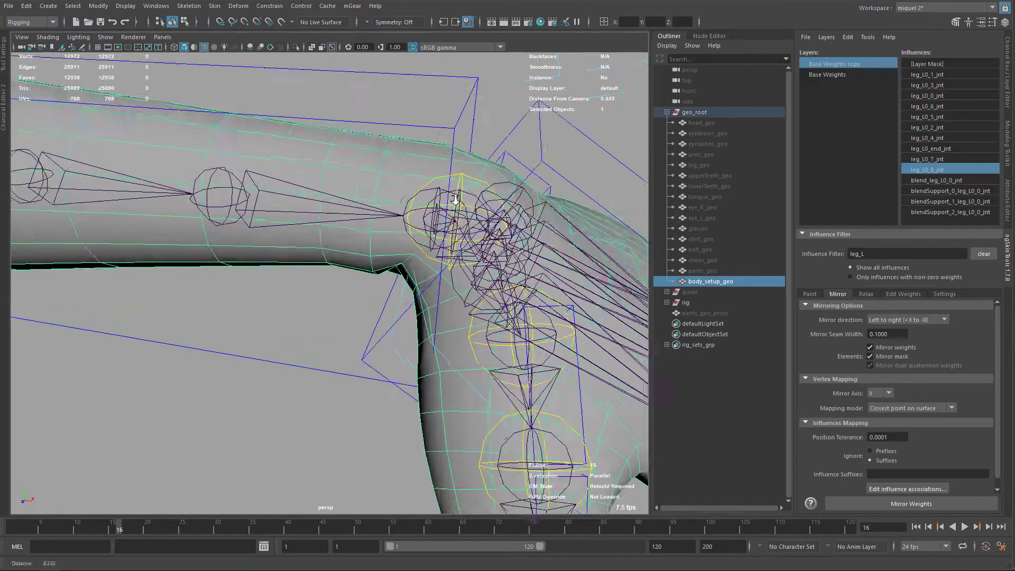
alt+drag(453, 202, 533, 192)
click(881, 254)
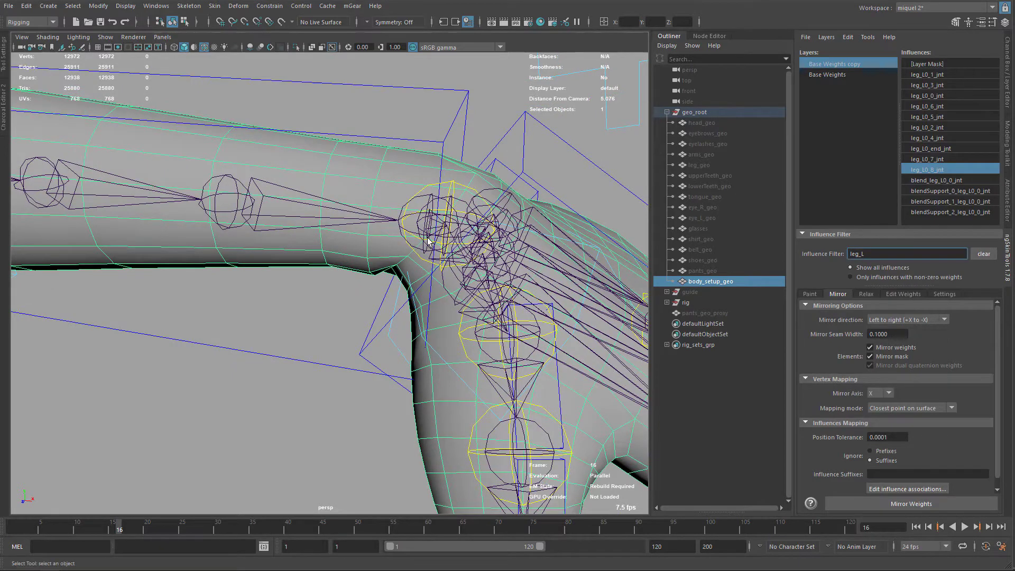
drag(881, 255, 800, 238)
text(arm_L)
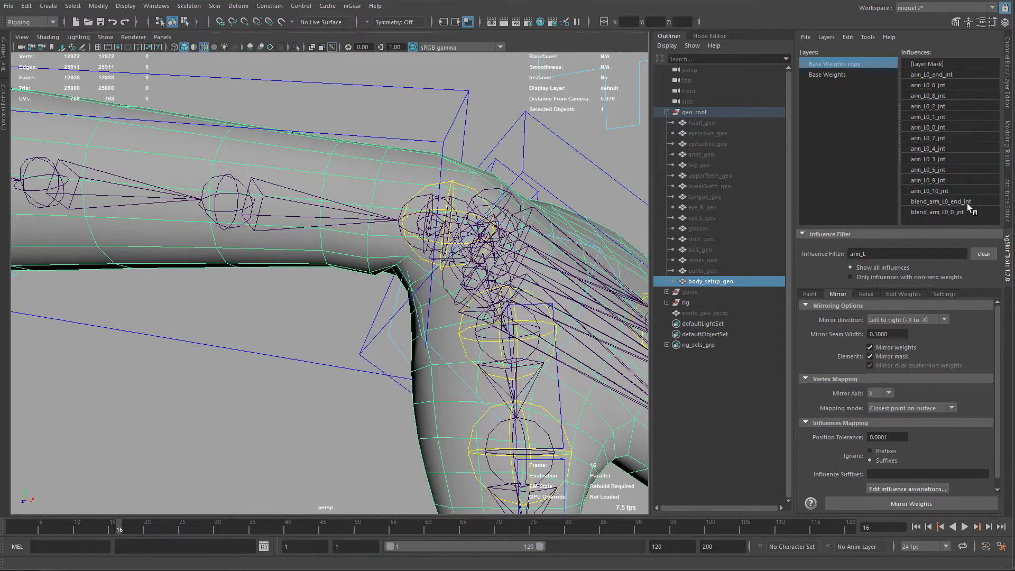
- Flood the vertex loop around the left wrist with blend_arm_L0_end_jnt weights in Replace mode at intensity 1
alt+right_drag(422, 213, 420, 217)
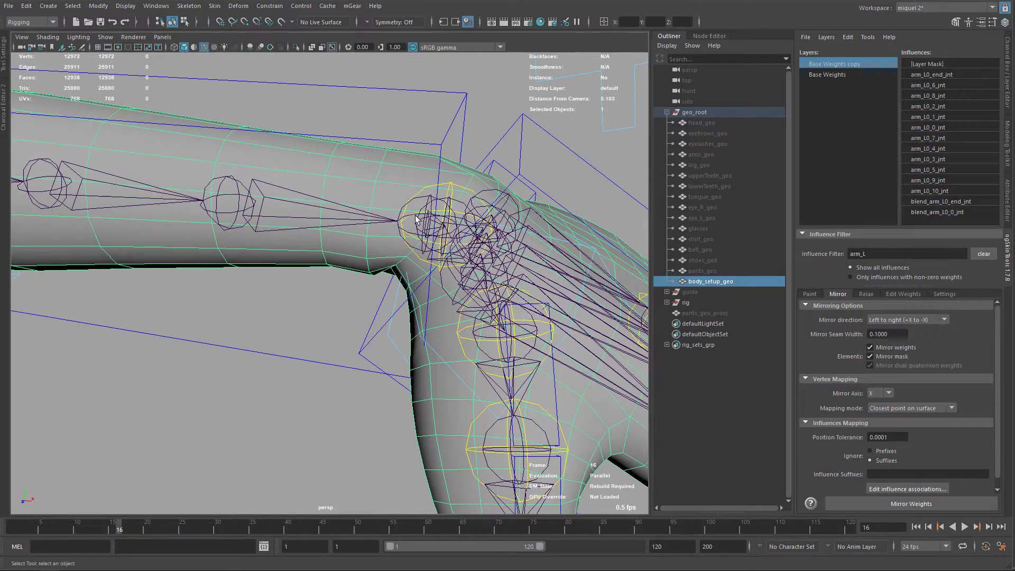
key(F9)
click(425, 237)
shift+click(445, 216)
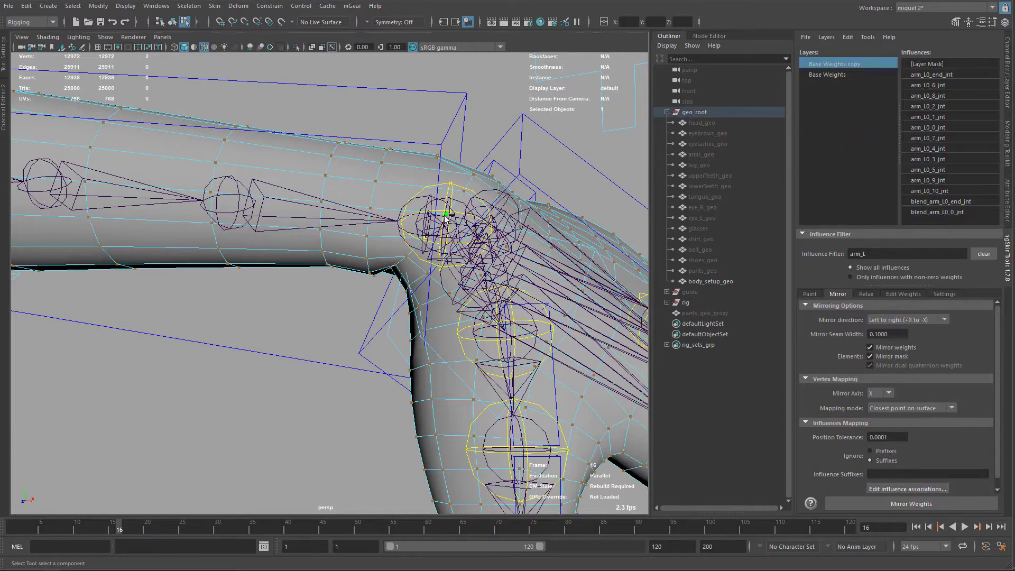
click(964, 202)
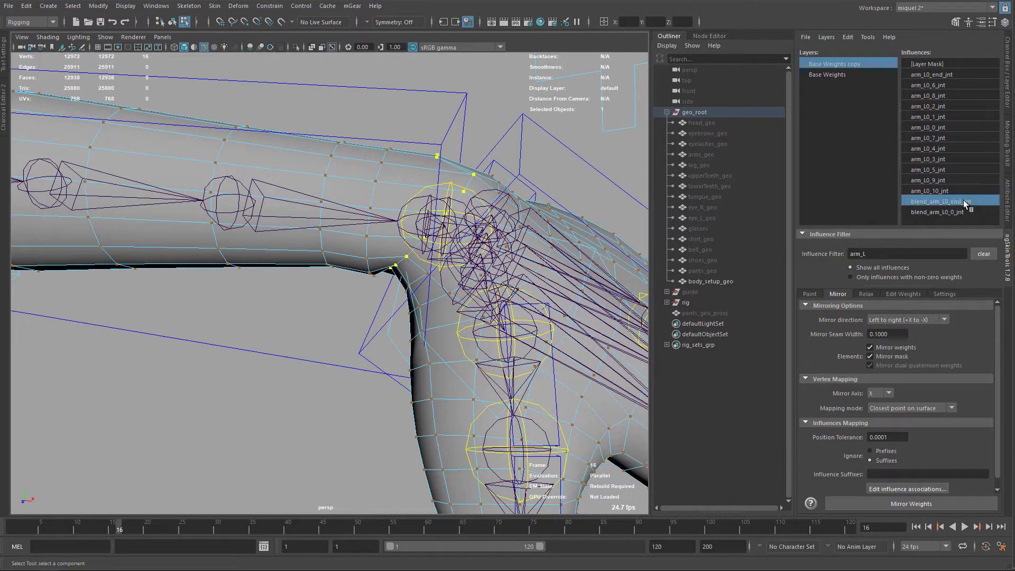
click(810, 295)
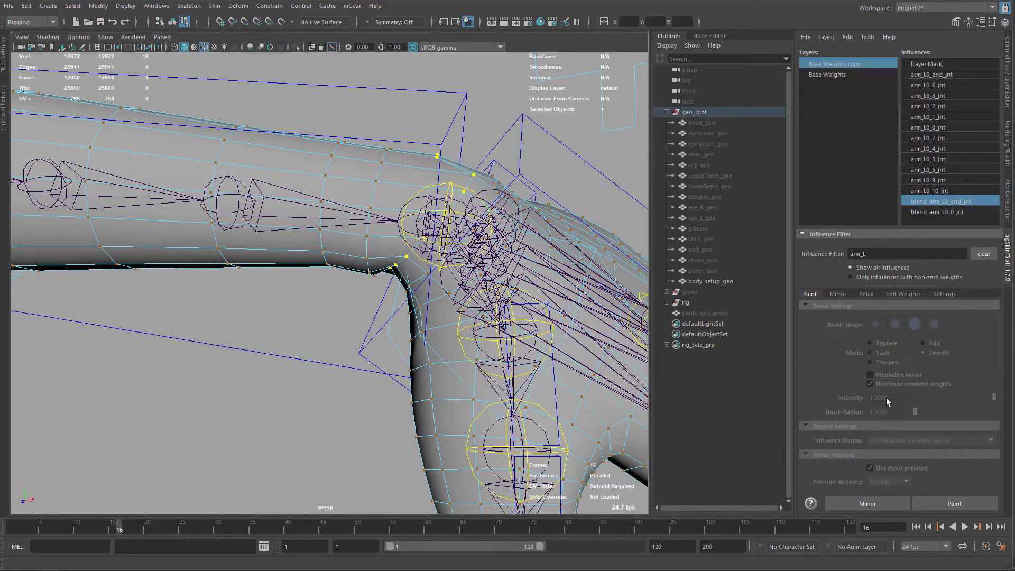
click(958, 508)
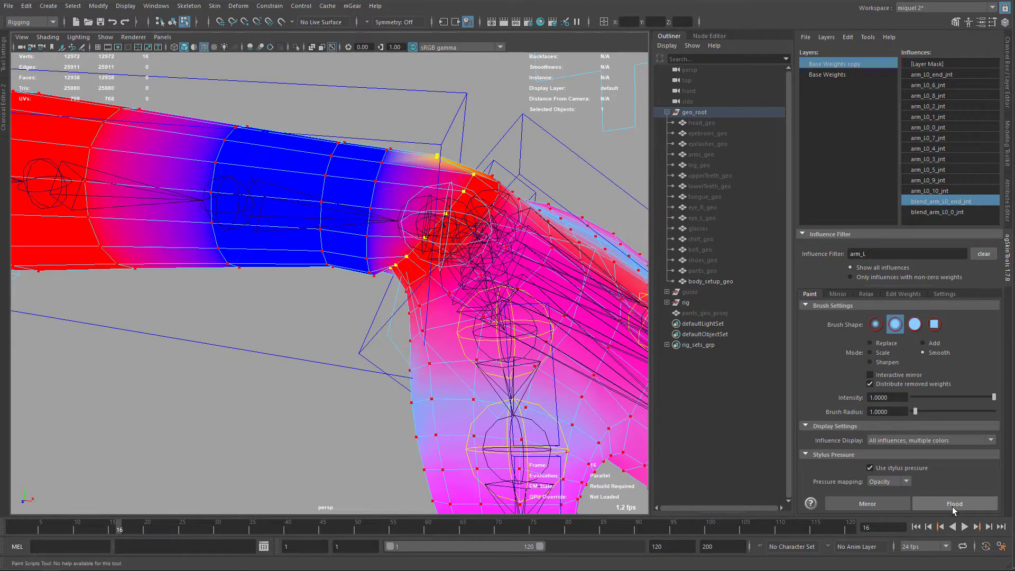
click(875, 343)
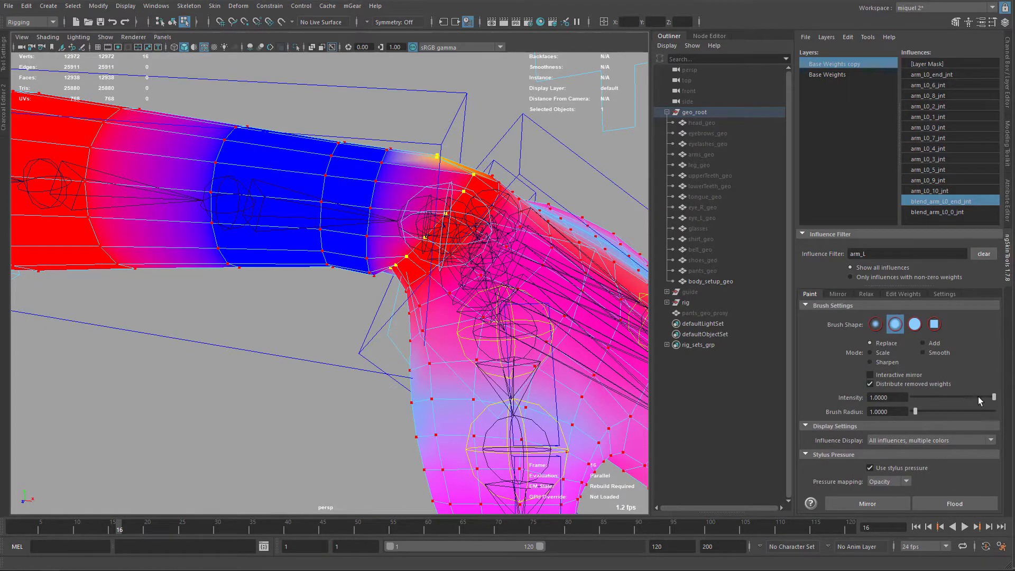
click(950, 505)
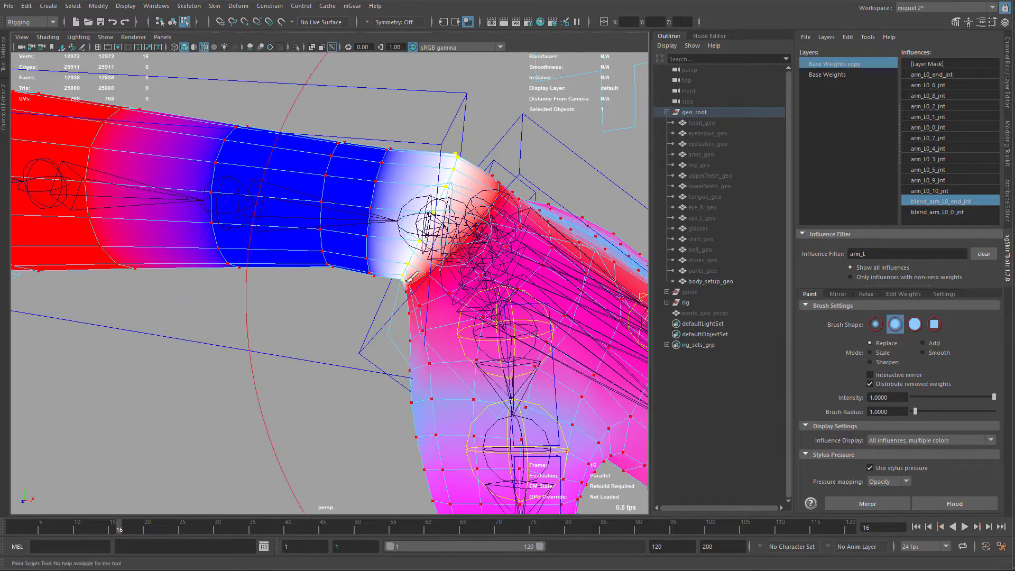
- Flood the forearm vertex loop next to the wrist loop with arm_L0_10_jnt weights in Replace mode at intensity 1
alt+drag(466, 239, 456, 236)
mouse_move(456, 236)
alt+right_down()
mouse_move(405, 211)
mouse_move(458, 197)
alt+right_up()
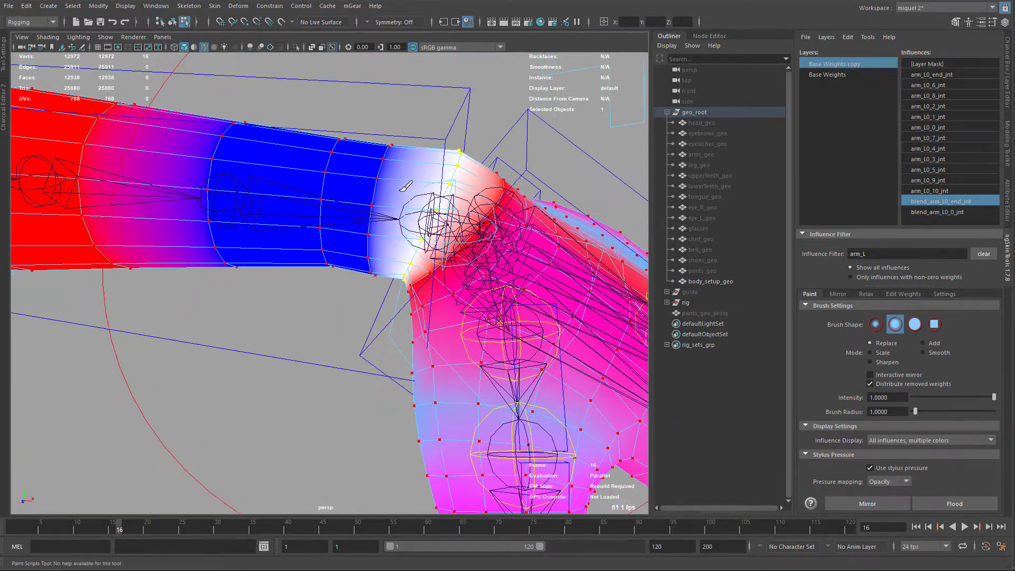
key(q)
click(372, 206)
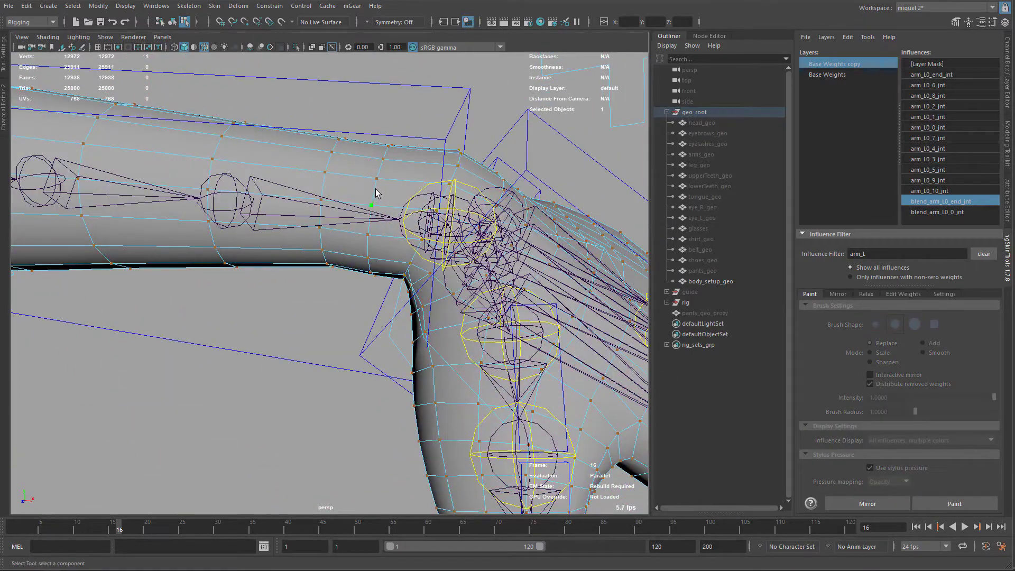
shift+double_click(378, 179)
alt+drag(394, 249, 392, 236)
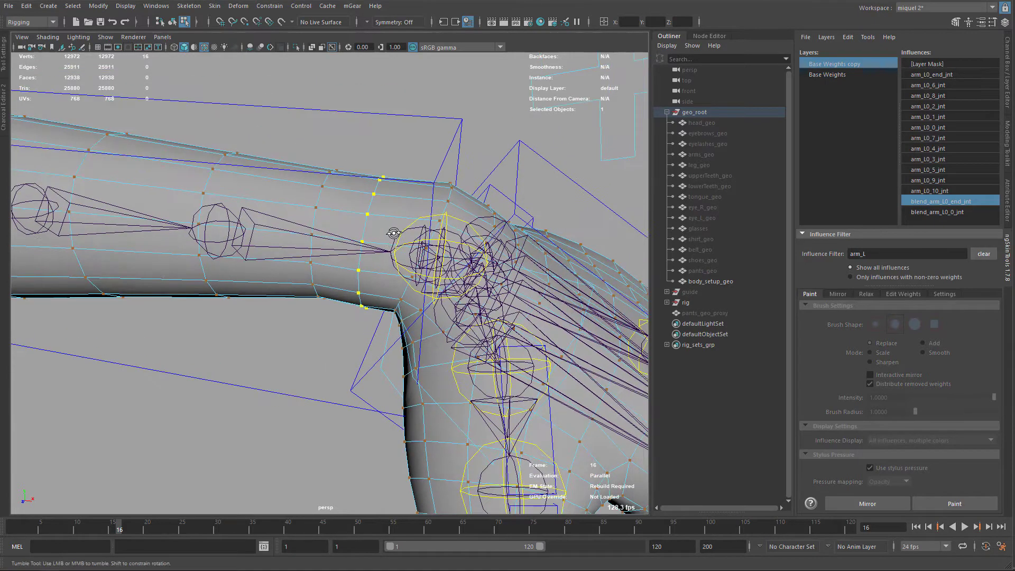
alt+right_drag(392, 236, 365, 233)
alt+drag(365, 233, 410, 208)
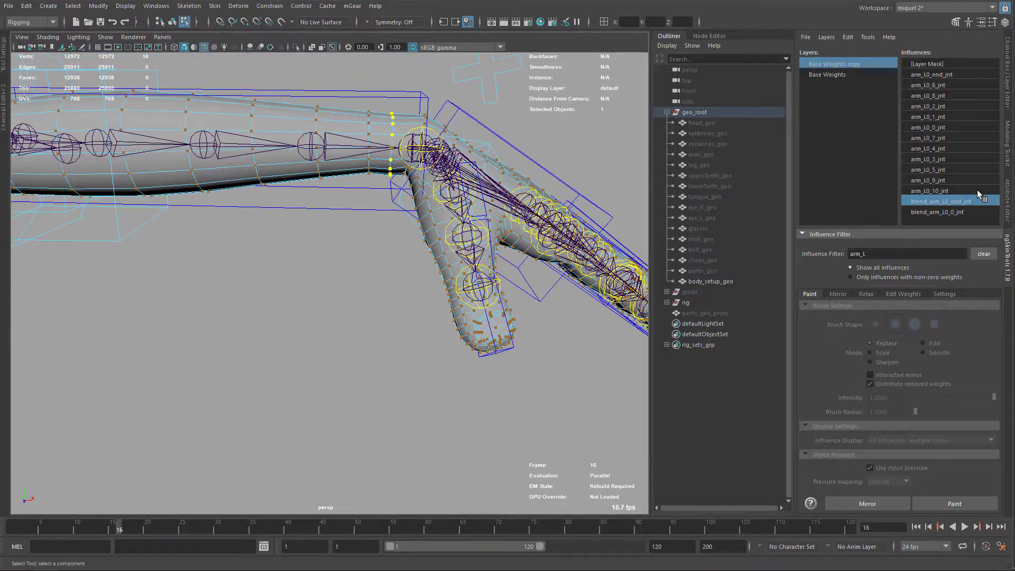
click(945, 95)
click(937, 191)
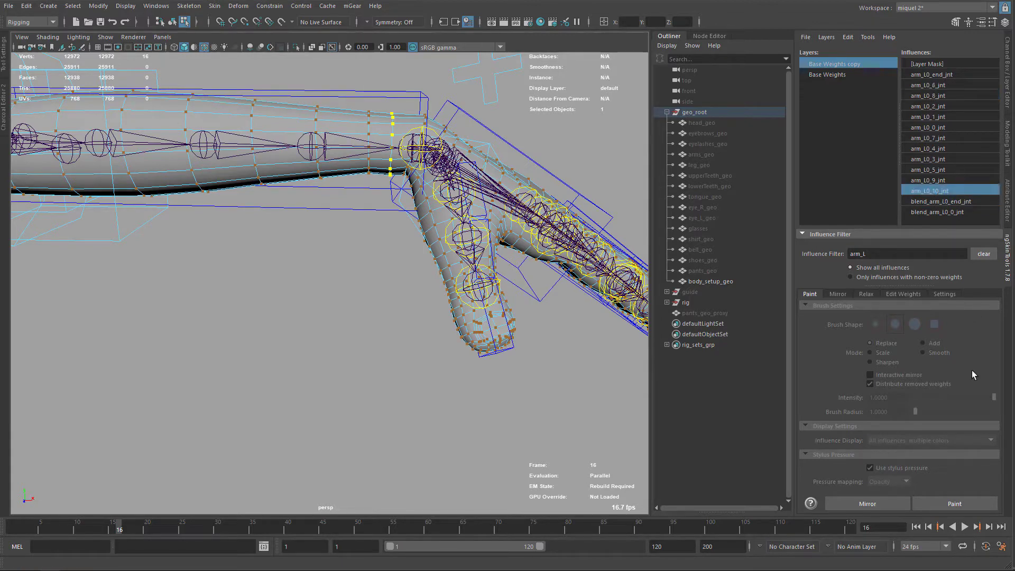
click(943, 503)
click(946, 506)
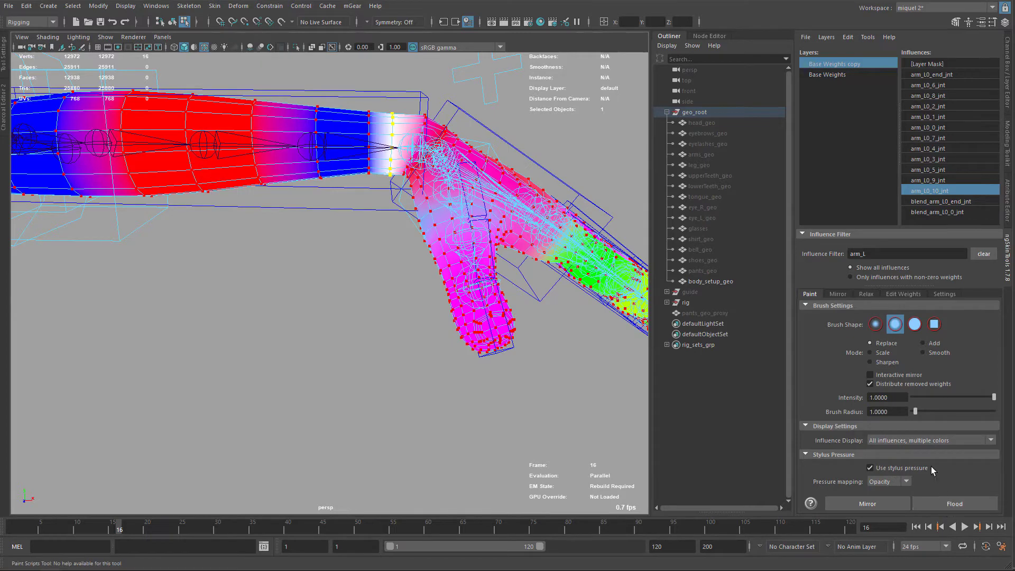
- Flood one more vertex loop, further up the forearm, with arm_L0_10_jnt weights at intensity 1
alt+middle_drag(327, 131, 388, 152)
key(q)
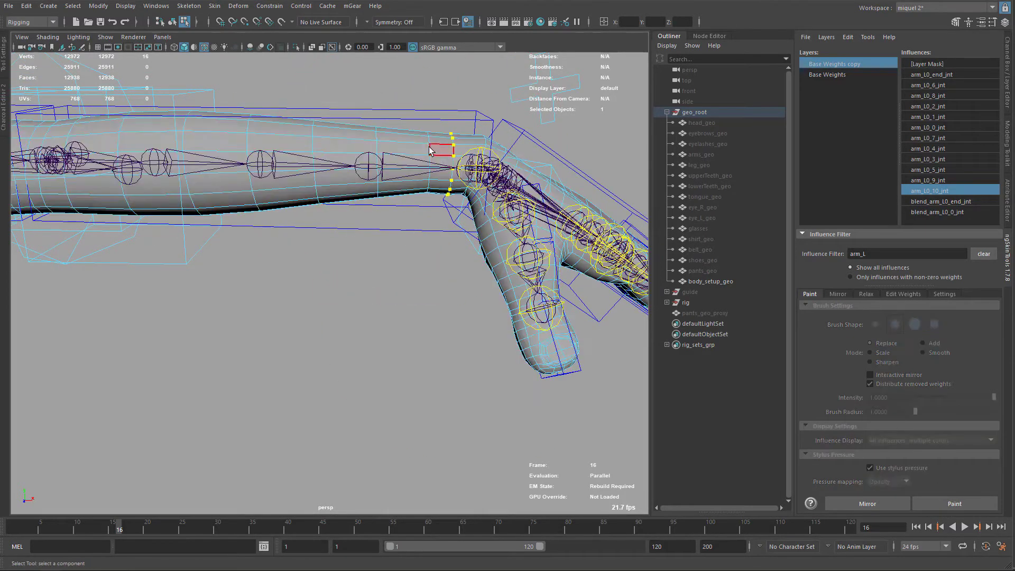
double_click(429, 145)
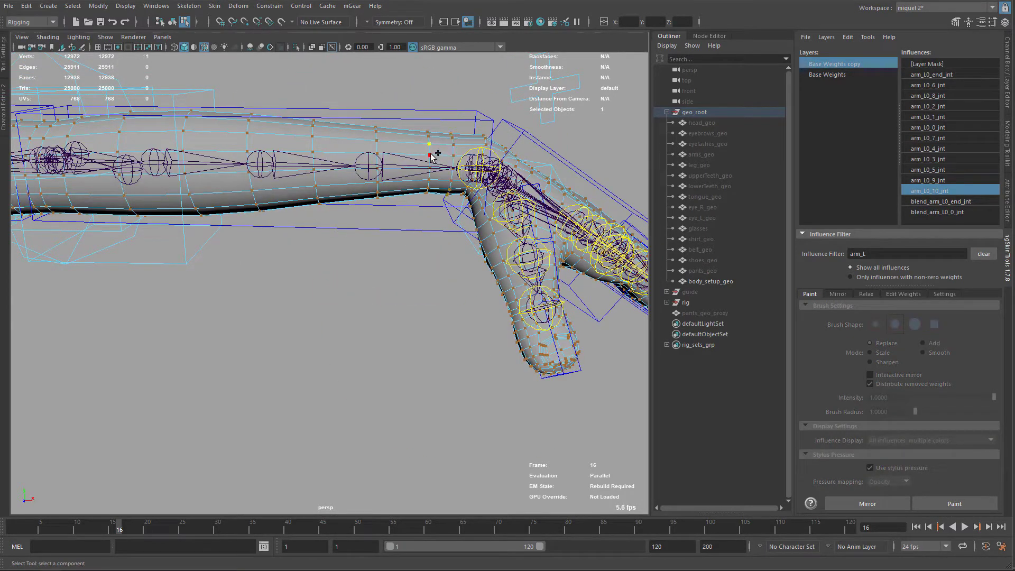
click(942, 505)
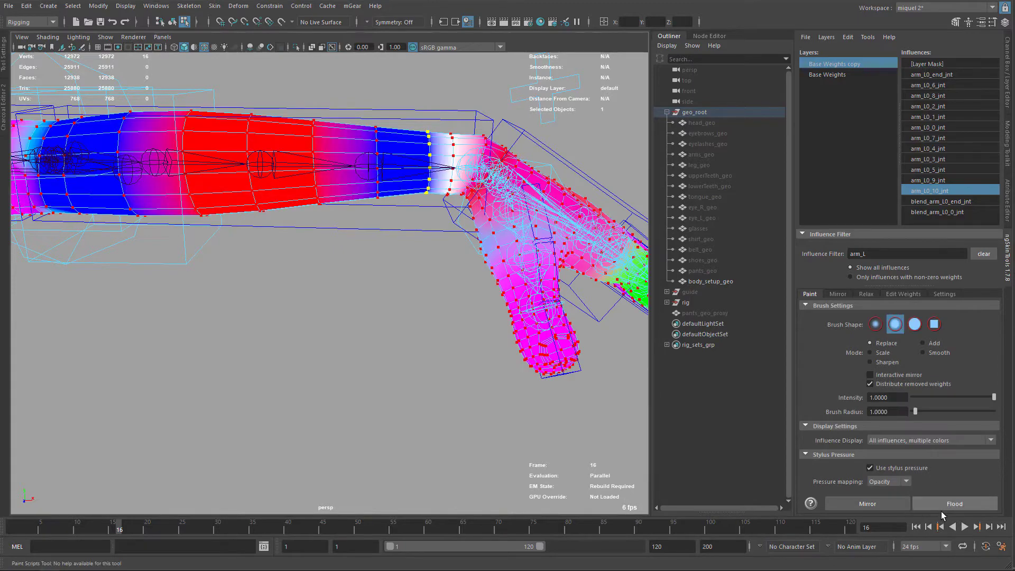
click(942, 508)
- Return to object mode, rotate the left hand control arm_L0_fk2_ctl, and examine the wrist deformation from several angles
key(q)
key(F8)
alt+drag(390, 276, 447, 196)
click(491, 219)
key(e)
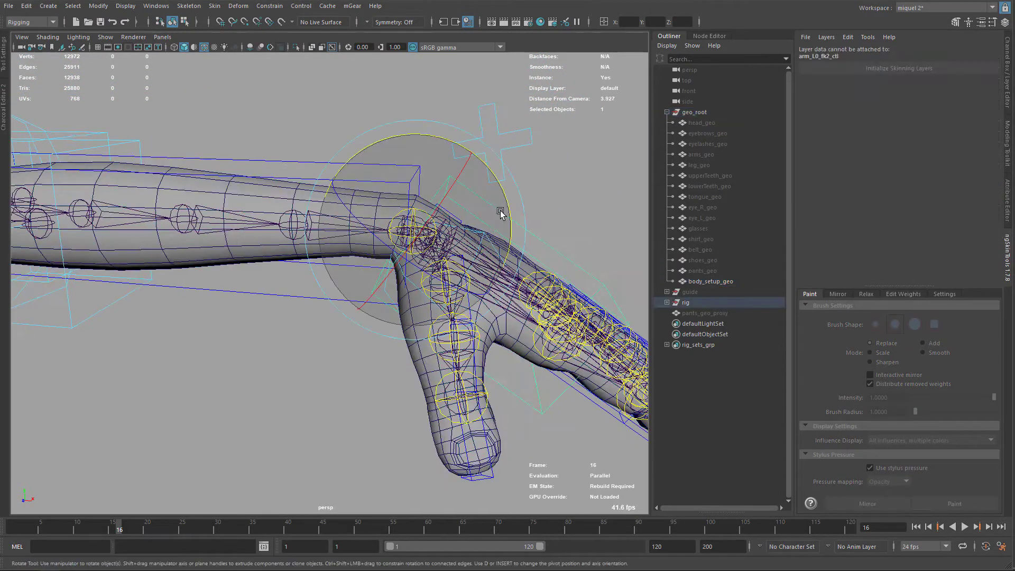
drag(501, 216, 459, 227)
alt+drag(460, 226, 487, 213)
key(f)
alt+right_drag(487, 215, 318, 222)
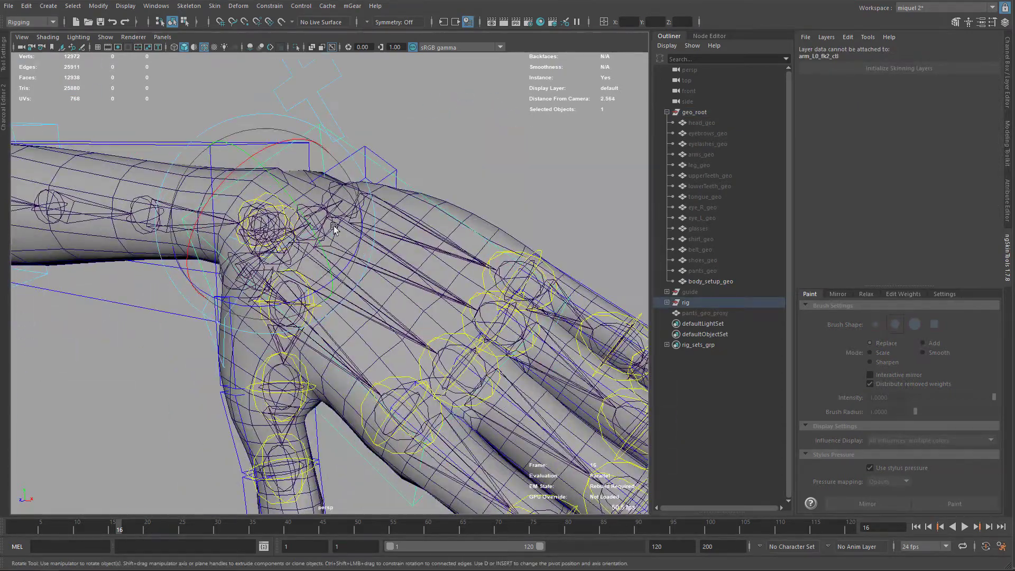
alt+drag(298, 187, 369, 172)
alt+middle_drag(369, 171, 501, 122)
alt+drag(501, 122, 443, 236)
- Advance to frame 17 and hide the joints to examine the bare wrist surface
key(alt+period)
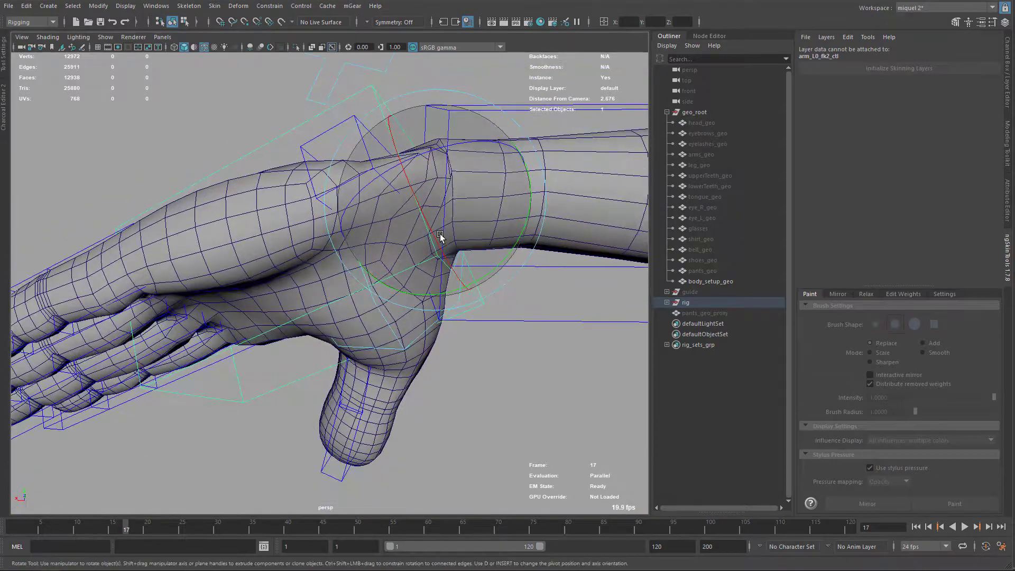
key(alt+1)
key(alt+1)
key(alt+2)
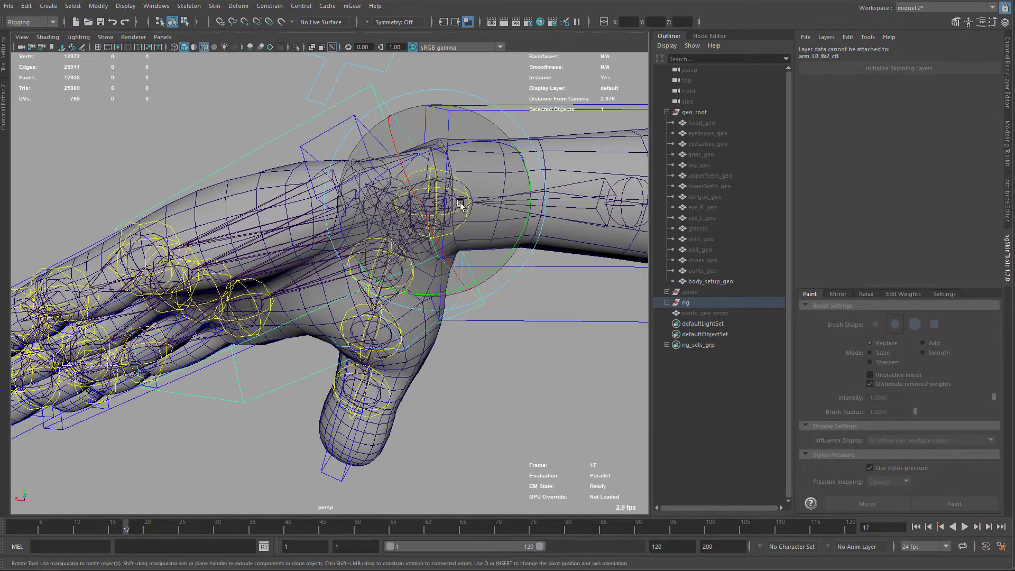
alt+drag(462, 205, 459, 222)
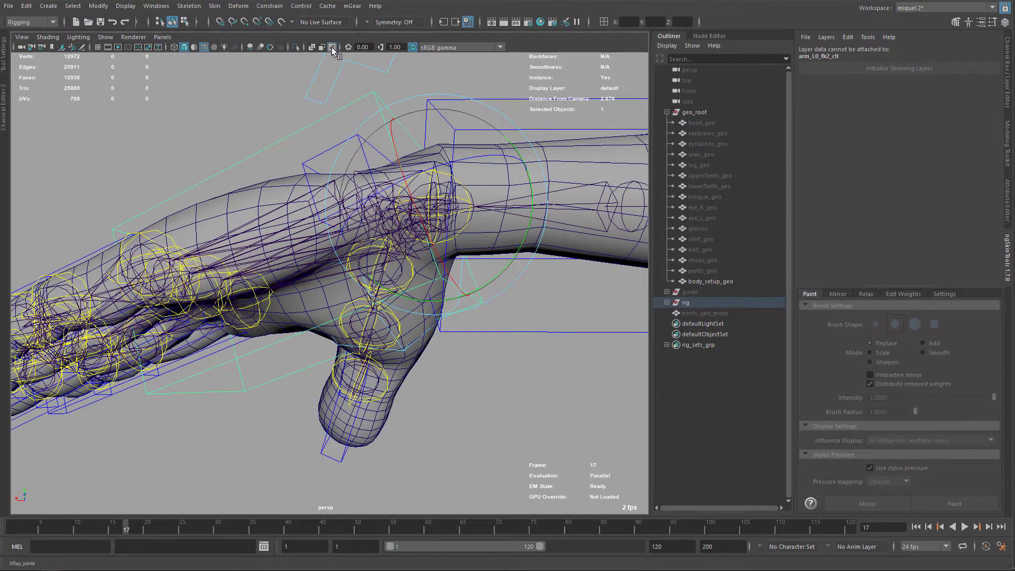
click(332, 47)
click(334, 48)
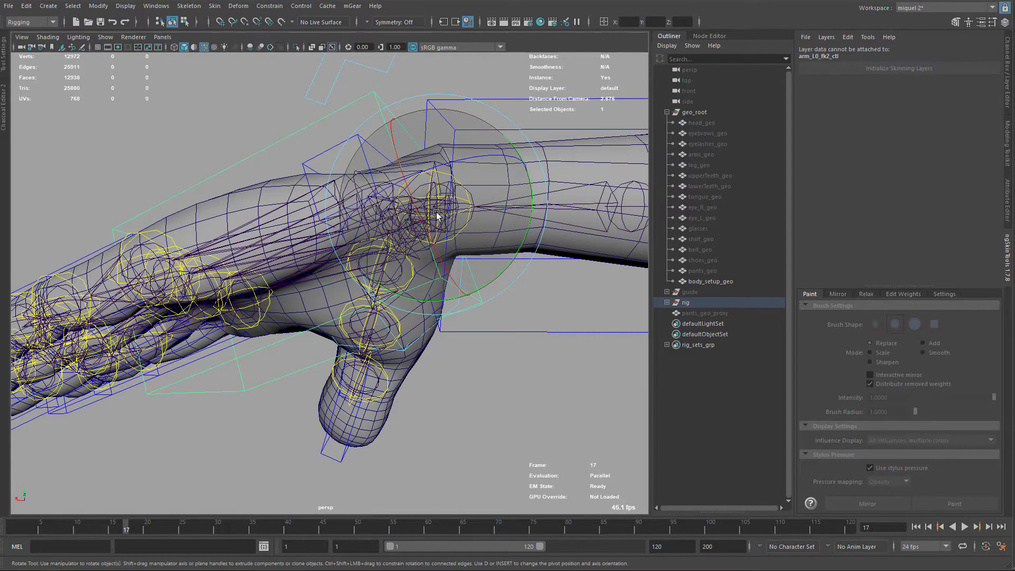
key(alt+x)
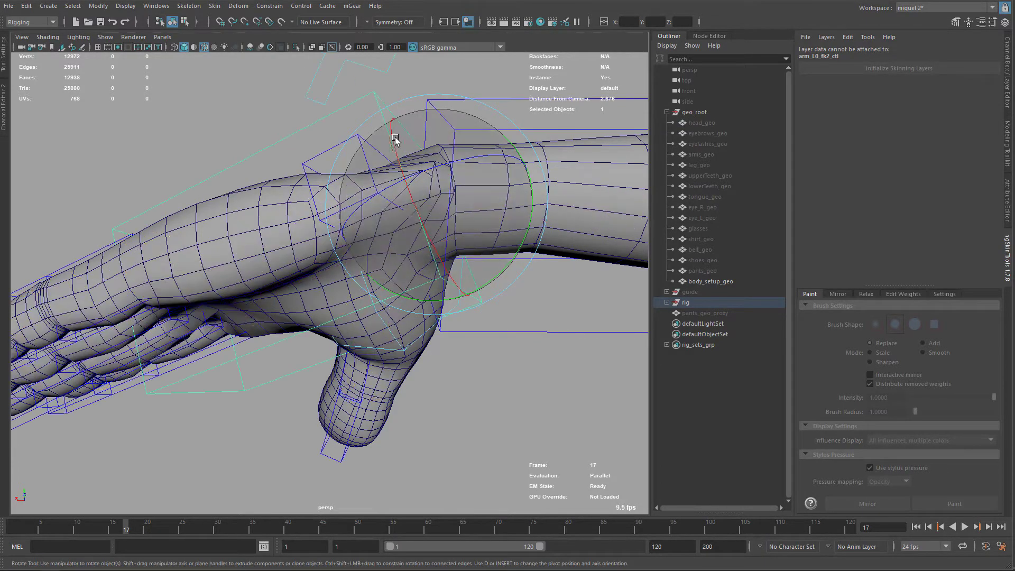
alt+drag(395, 139, 453, 220)
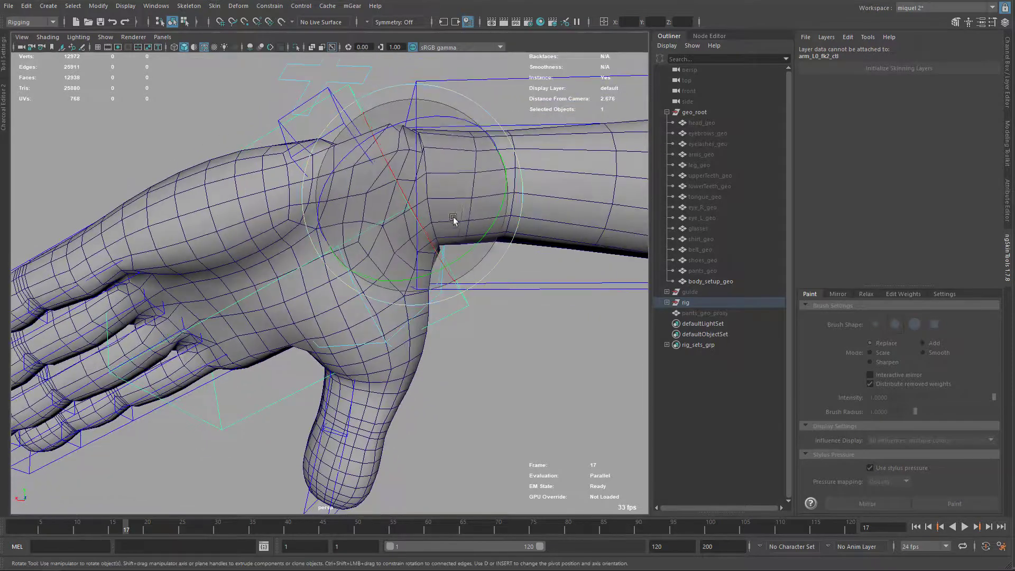
- Select body_setup_geo and smooth the painted weights around the left wrist with the ngSkinTools brush
key(q)
alt+drag(358, 110, 442, 252)
key(e)
click(470, 239)
mouse_move(469, 227)
alt+mouse_down()
mouse_move(465, 189)
mouse_move(466, 238)
mouse_move(470, 229)
alt+mouse_up()
click(952, 505)
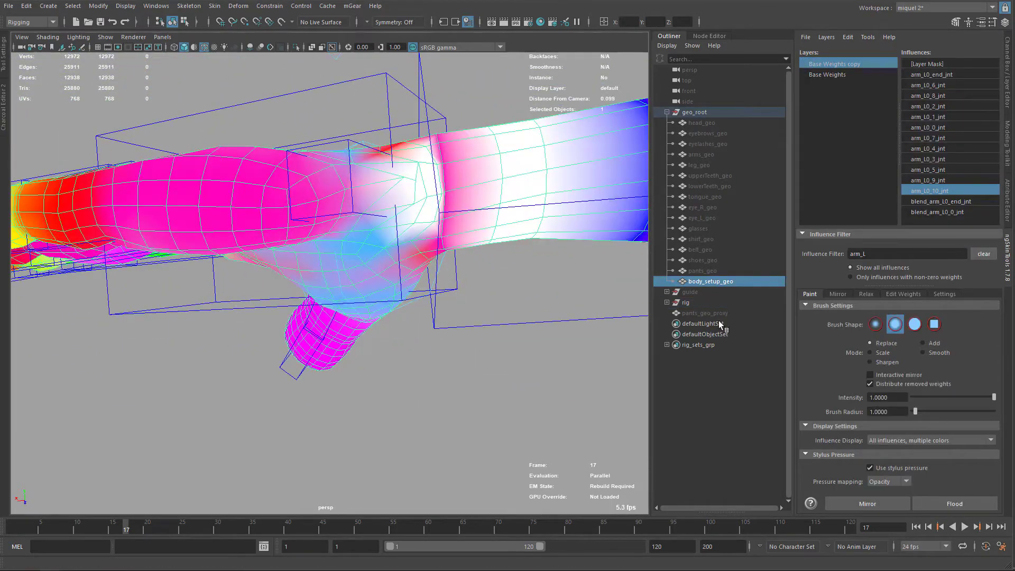
scroll(455, 187, up, 2)
mouse_move(455, 188)
alt+mouse_down()
mouse_move(449, 218)
mouse_move(442, 195)
mouse_move(451, 217)
mouse_move(447, 206)
mouse_move(443, 231)
mouse_move(376, 207)
mouse_move(242, 213)
alt+mouse_up()
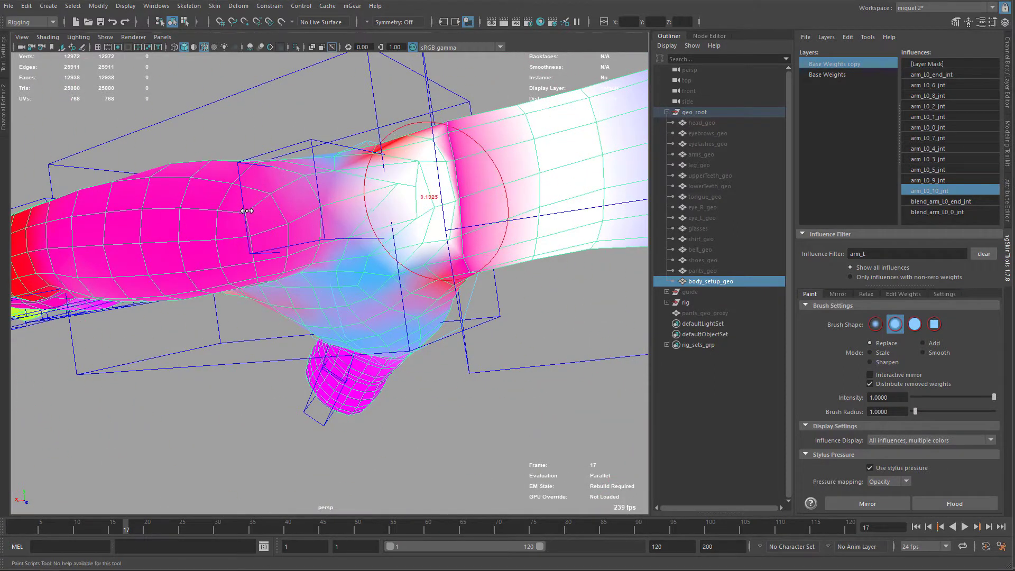
mouse_move(390, 193)
shift+mouse_down()
mouse_move(406, 225)
mouse_move(391, 168)
mouse_move(337, 182)
shift+mouse_up()
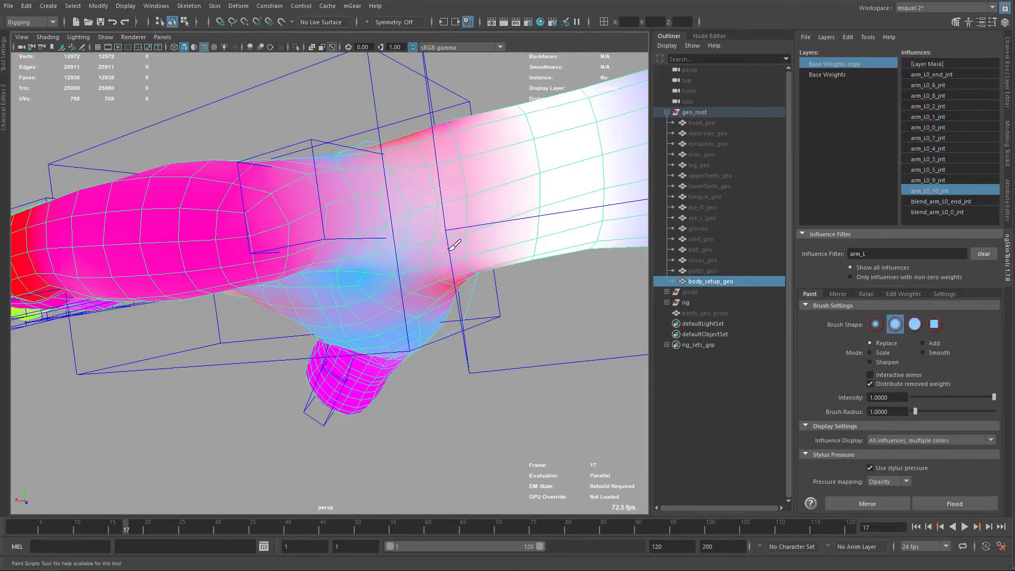
mouse_move(455, 244)
alt+mouse_down()
mouse_move(471, 239)
mouse_move(432, 251)
alt+mouse_up()
mouse_move(466, 208)
alt+mouse_down()
mouse_move(413, 232)
mouse_move(386, 192)
alt+mouse_up()
key(q)
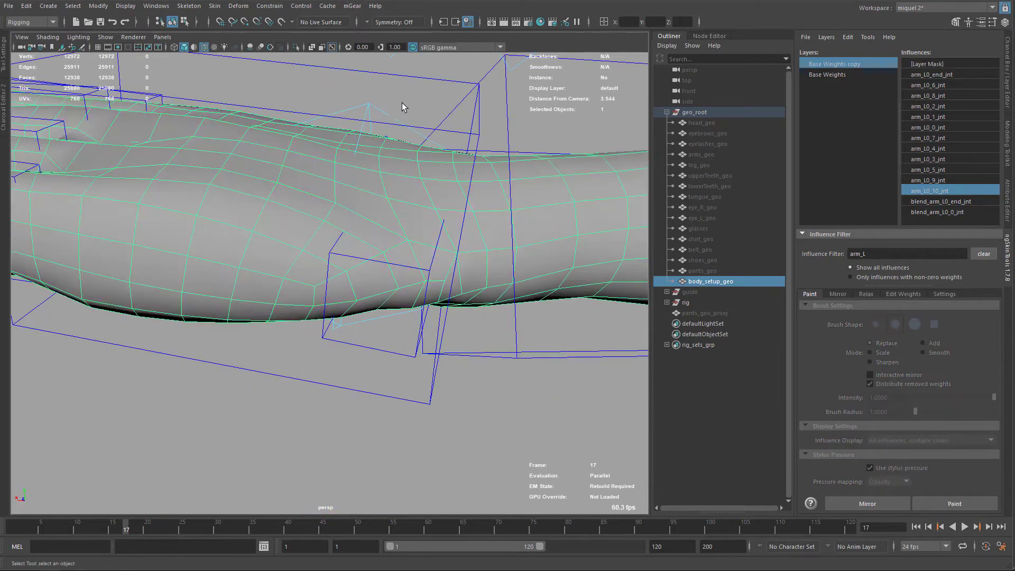
- Select only the left hand control arm_L0_fk2_ctl and prepare it for rotation
click(418, 71)
alt+drag(417, 74, 443, 185)
key(e)
drag(394, 151, 432, 145)
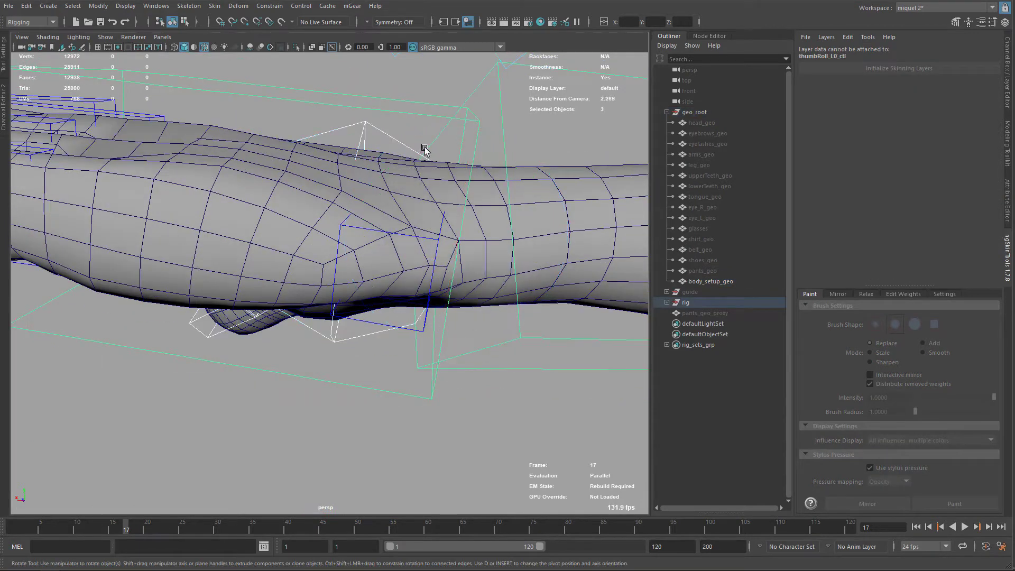
key(q)
drag(416, 94, 547, 178)
click(420, 140)
key(e)
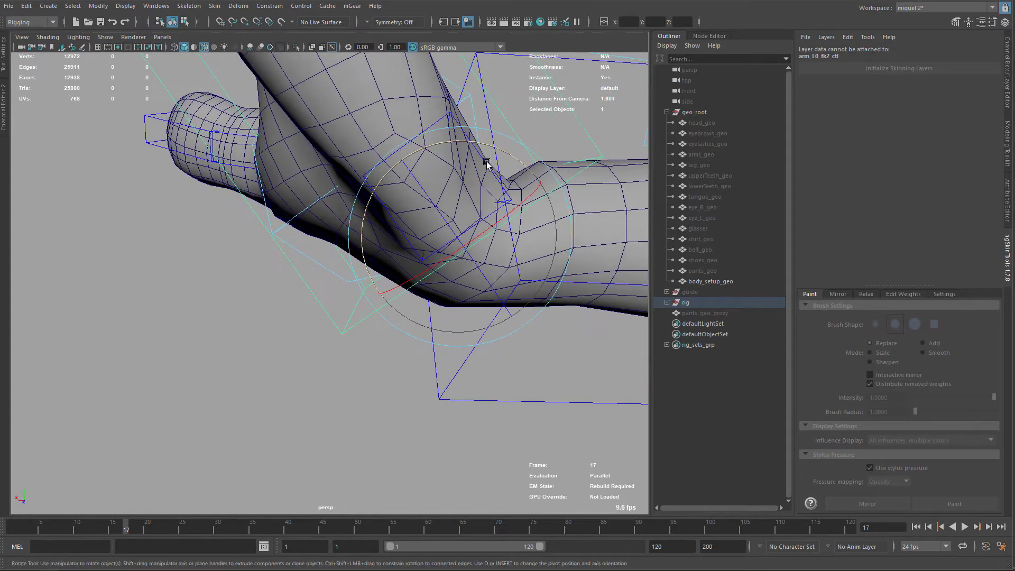
- Test the left wrist deformation by rotating arm_L0_fk2_ctl in different directions, undoing the test rotations
alt+drag(483, 226, 449, 304)
drag(462, 354, 348, 394)
click(348, 394)
alt+middle_drag(355, 321, 391, 239)
drag(382, 223, 468, 290)
alt+drag(390, 122, 423, 188)
key(ctrl+z)
key(q)
click(361, 305)
key(e)
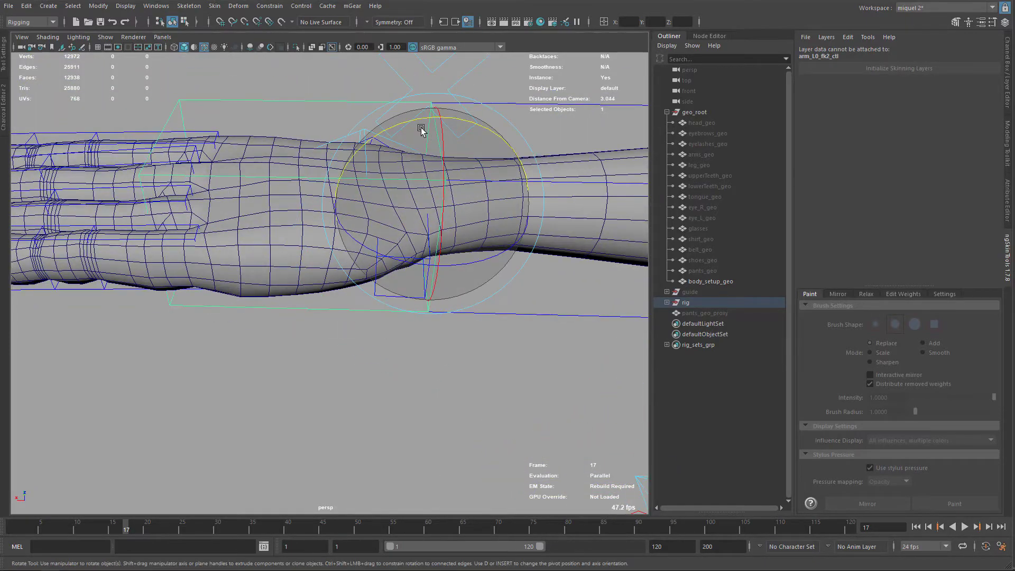
drag(406, 123, 368, 192)
key(ctrl+z)
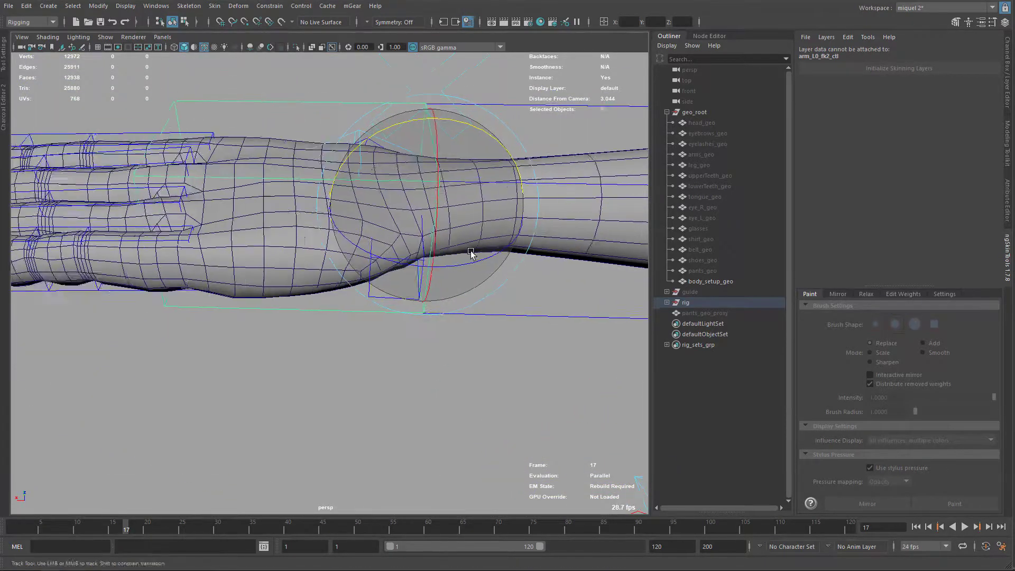
- Select the left forearm control arm_L0_fk1_ctl and rotate it downward to bend the elbow
alt+right_drag(471, 253, 404, 167)
alt+middle_drag(405, 167, 304, 148)
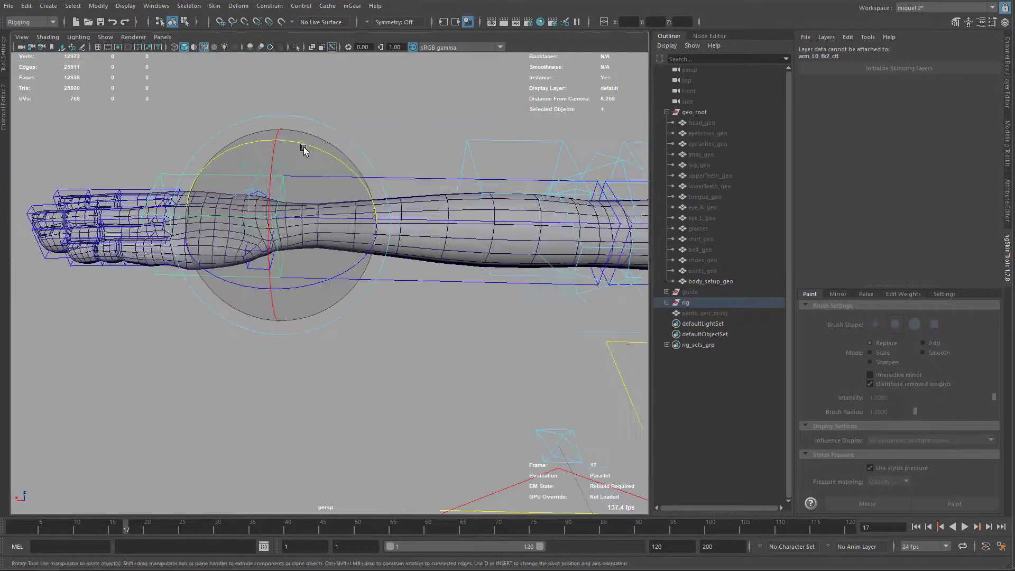
alt+drag(304, 149, 506, 291)
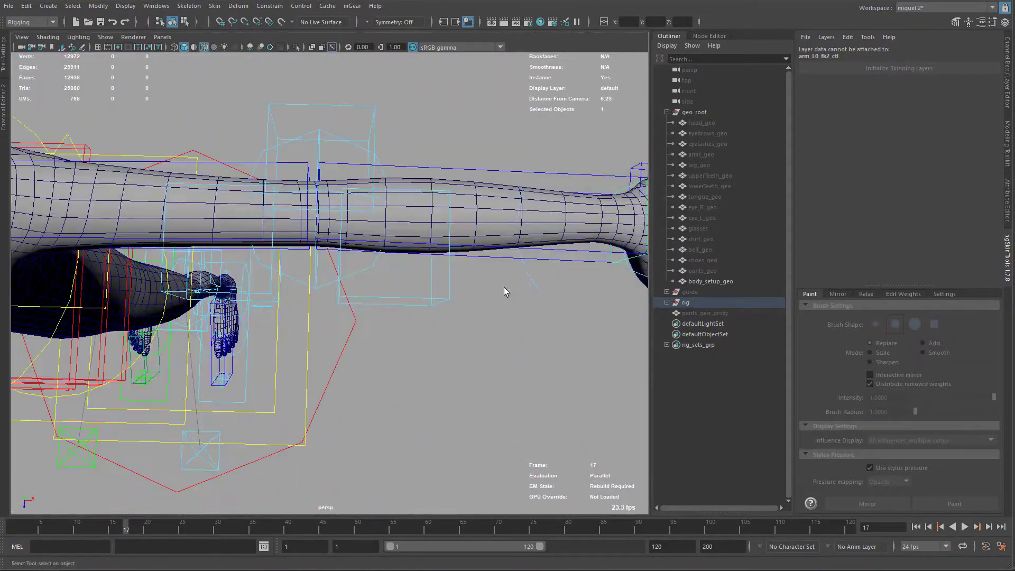
click(515, 265)
key(e)
drag(396, 261, 344, 311)
alt+right_drag(333, 231, 370, 174)
alt+middle_drag(370, 175, 433, 236)
- Select the vertex loop around the middle of body_setup_geo's left elbow and frame it in wireframe display
key(q)
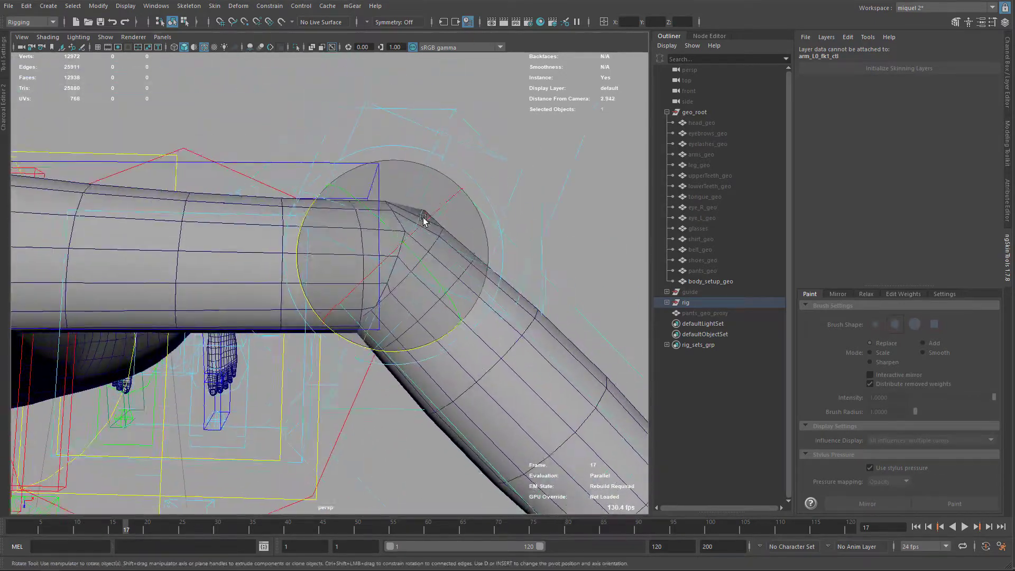
click(461, 271)
alt+right_drag(430, 265, 436, 276)
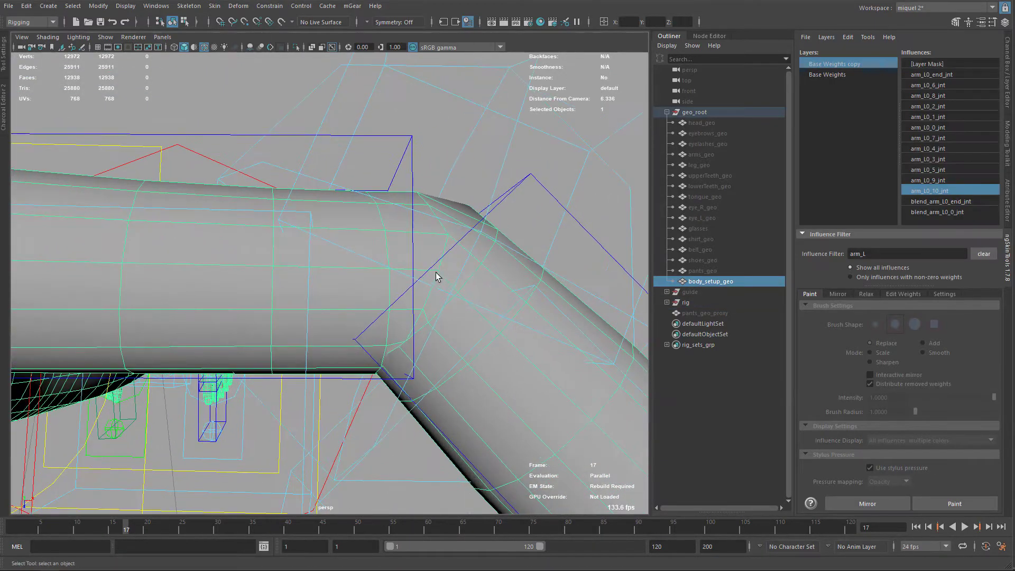
key(F10)
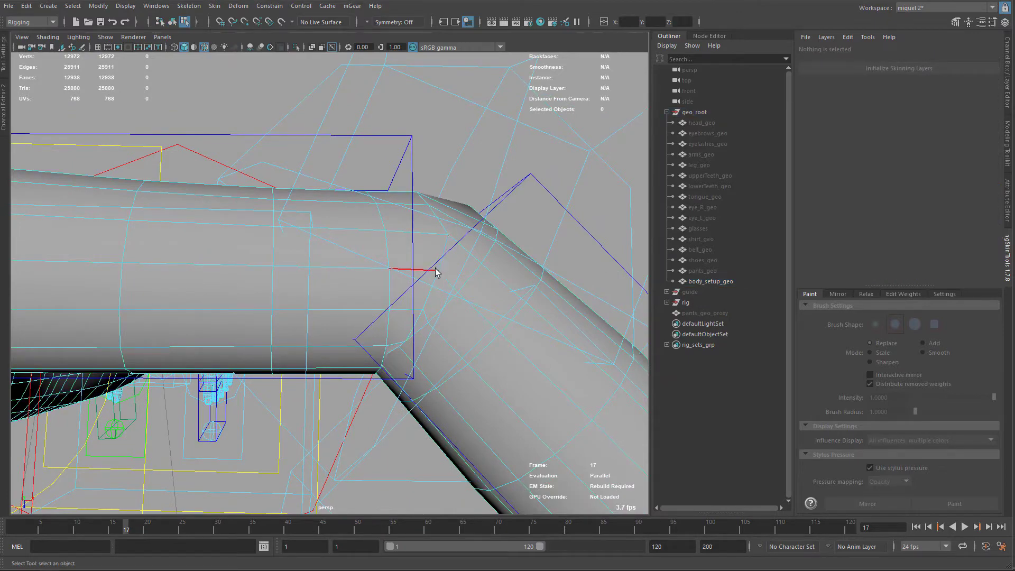
key(F9)
click(438, 270)
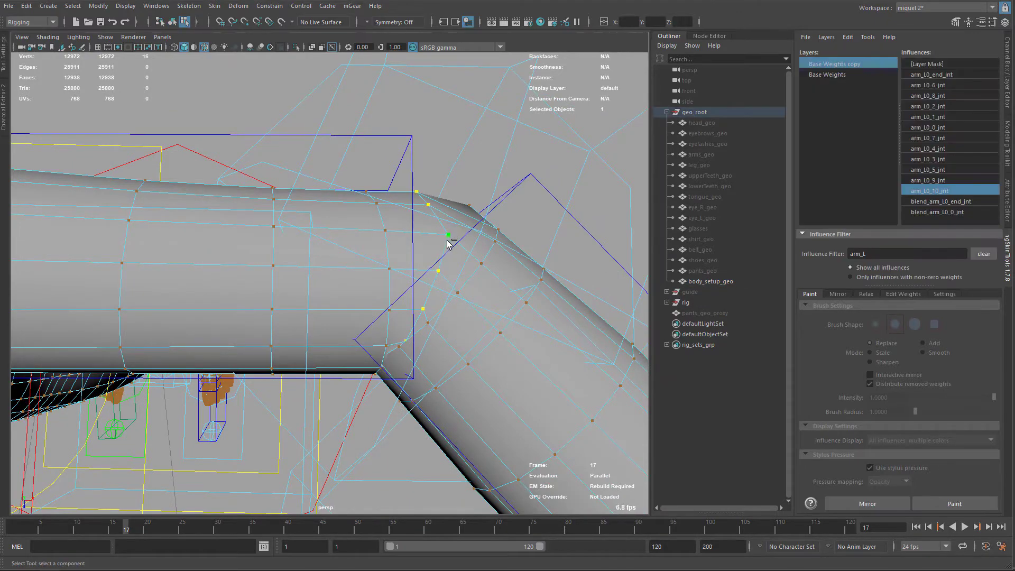
alt+drag(447, 243, 180, 251)
key(f)
alt+drag(494, 275, 405, 313)
mouse_move(405, 314)
alt+right_down()
mouse_move(404, 326)
mouse_move(440, 283)
alt+right_up()
key(4)
mouse_move(439, 284)
alt+mouse_down()
mouse_move(444, 270)
mouse_move(447, 322)
mouse_move(384, 314)
alt+mouse_up()
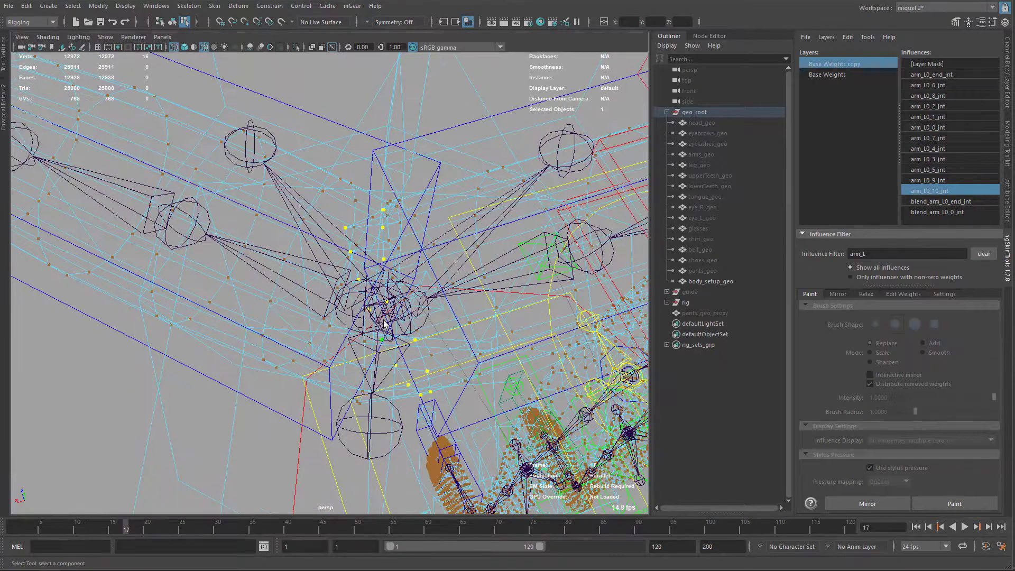
- Flood the selected middle elbow loop with the arm_L0_5_jnt influence in Replace mode at intensity 1.0
click(962, 507)
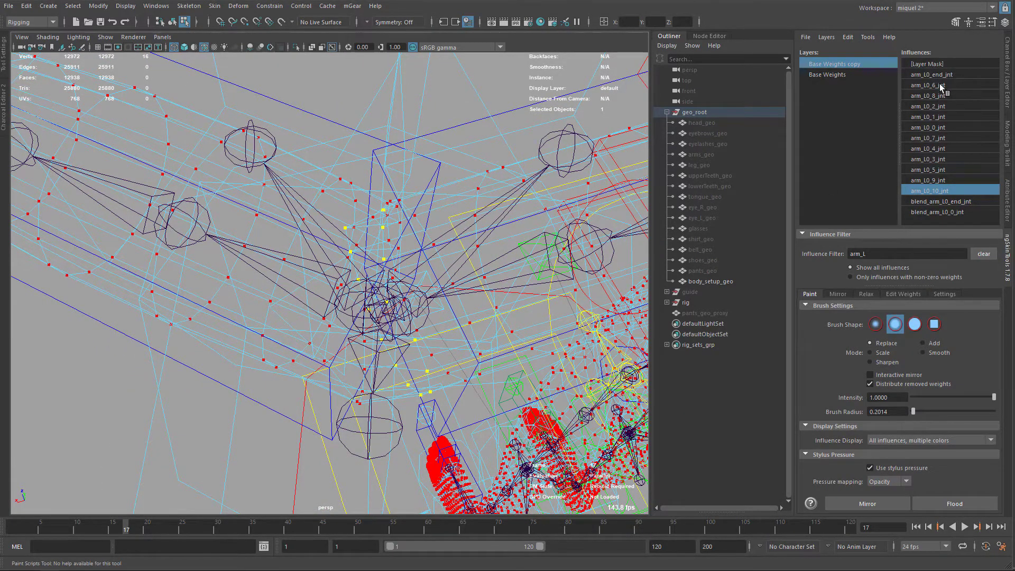
click(945, 148)
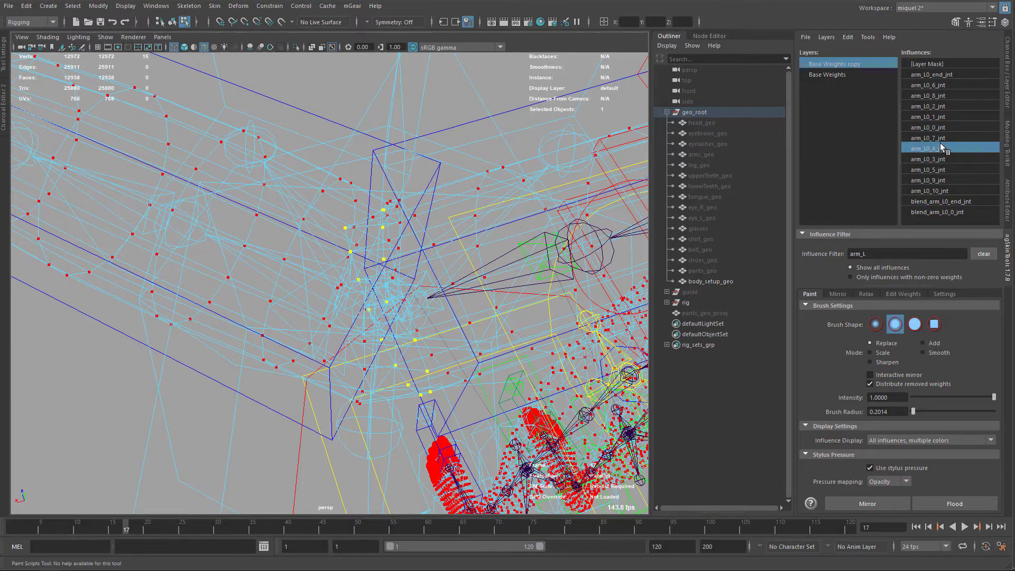
click(939, 168)
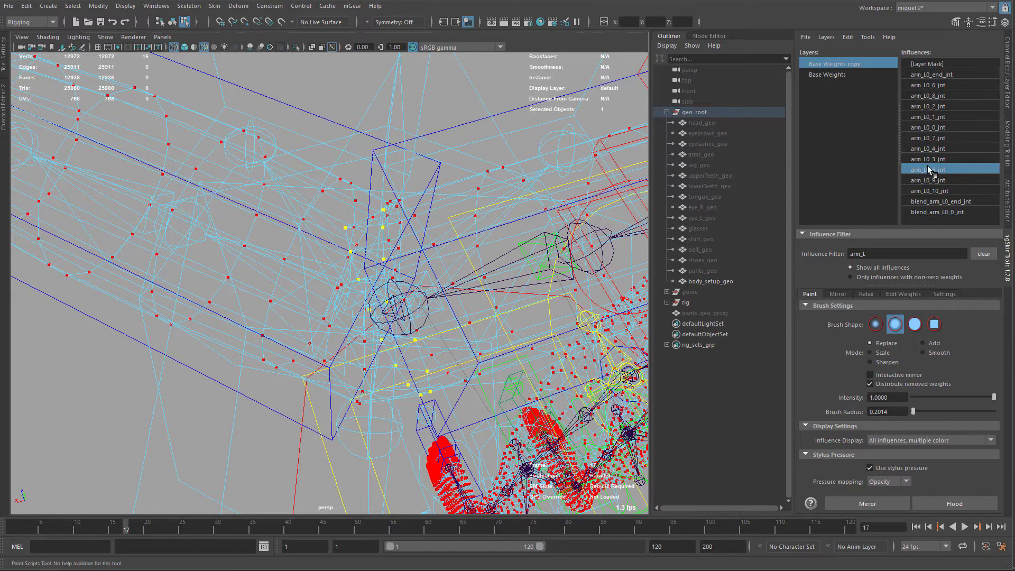
scroll(400, 338, up, 2)
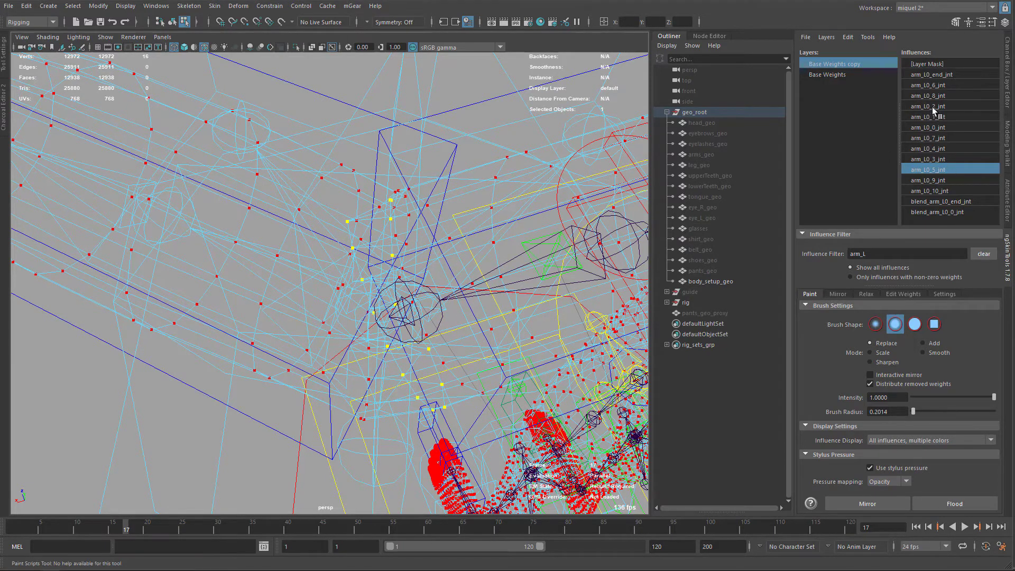
click(930, 85)
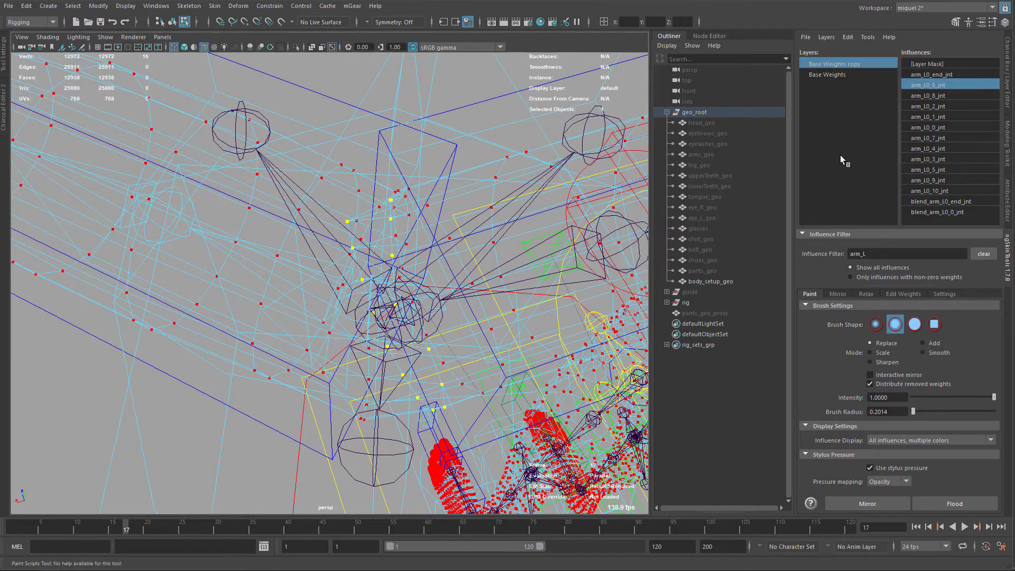
click(937, 149)
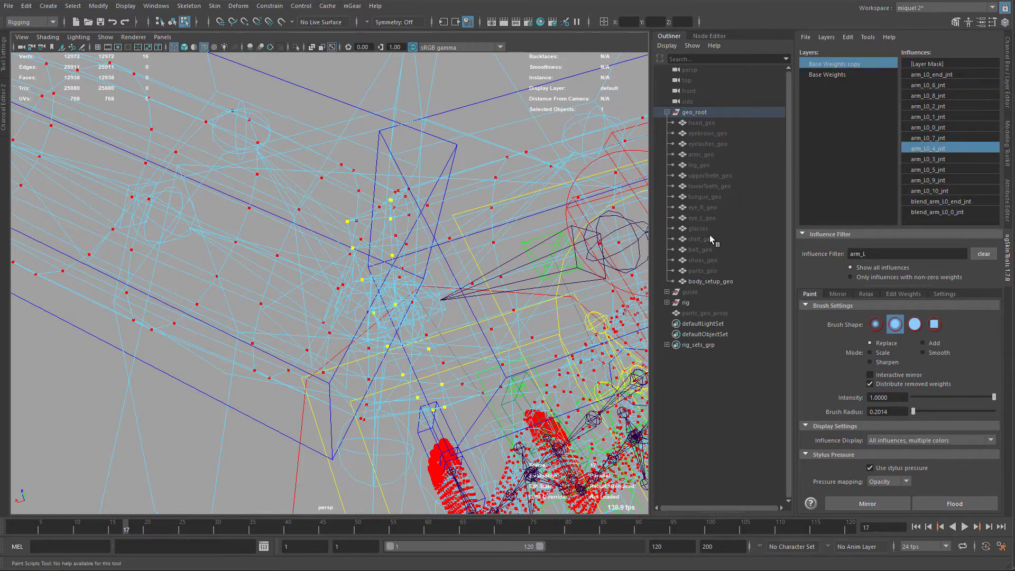
click(934, 171)
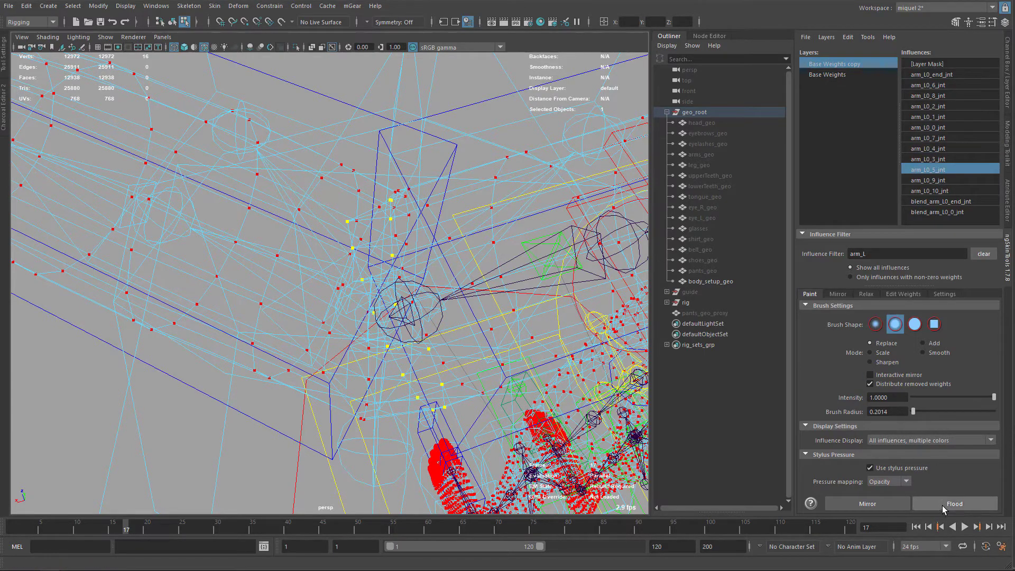
click(945, 510)
- Return to shaded display, select the elbow loop on the forearm side, and flood it with arm_L0_6_jnt
alt+drag(410, 294, 425, 256)
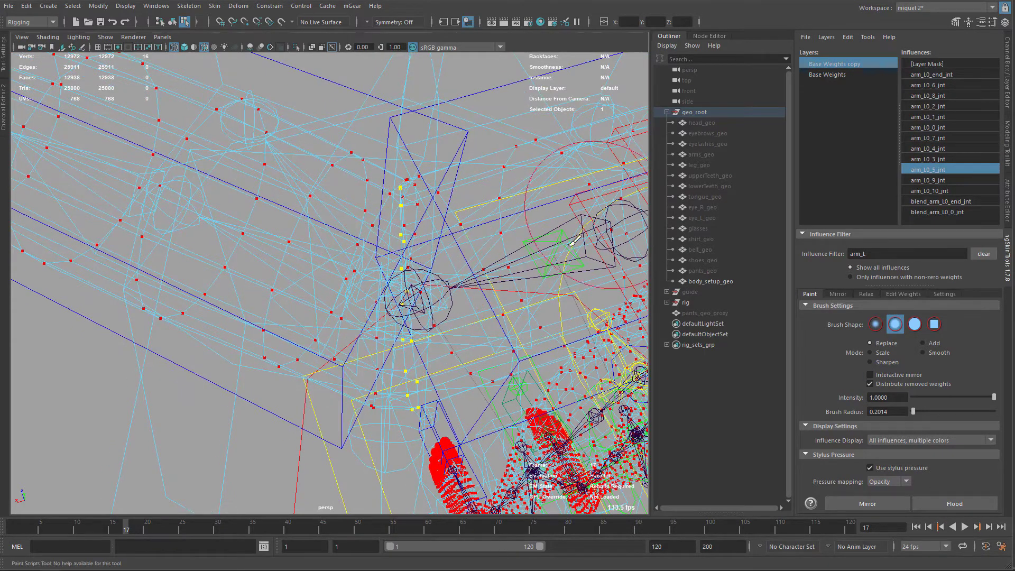
alt+drag(345, 249, 353, 243)
key(5)
alt+drag(363, 276, 401, 264)
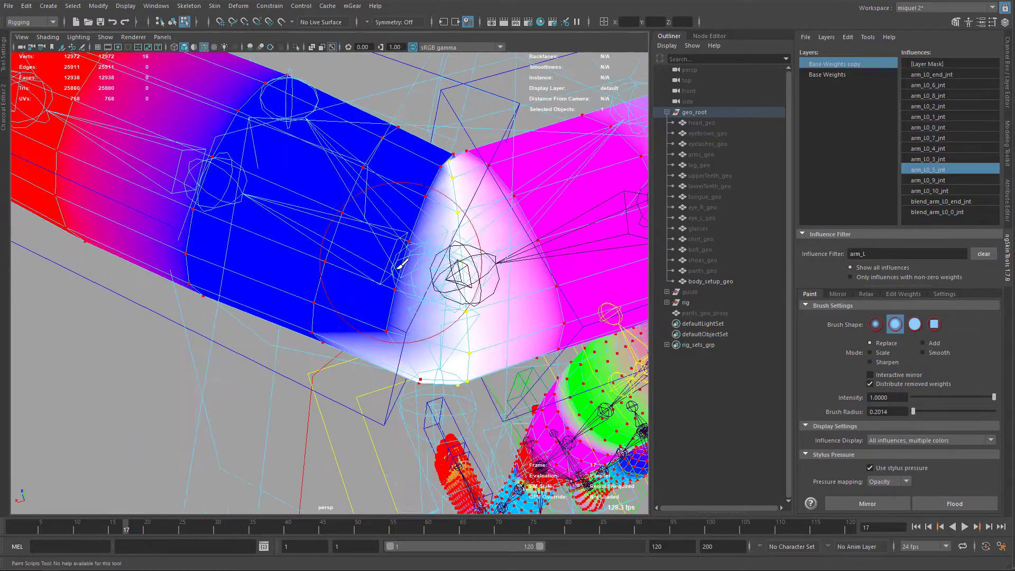
key(q)
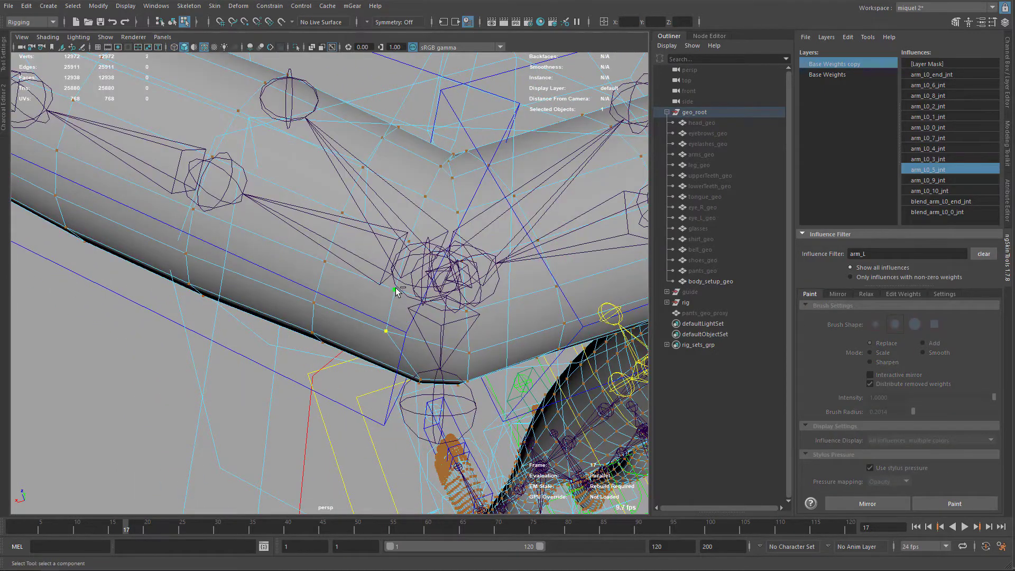
click(941, 84)
click(940, 504)
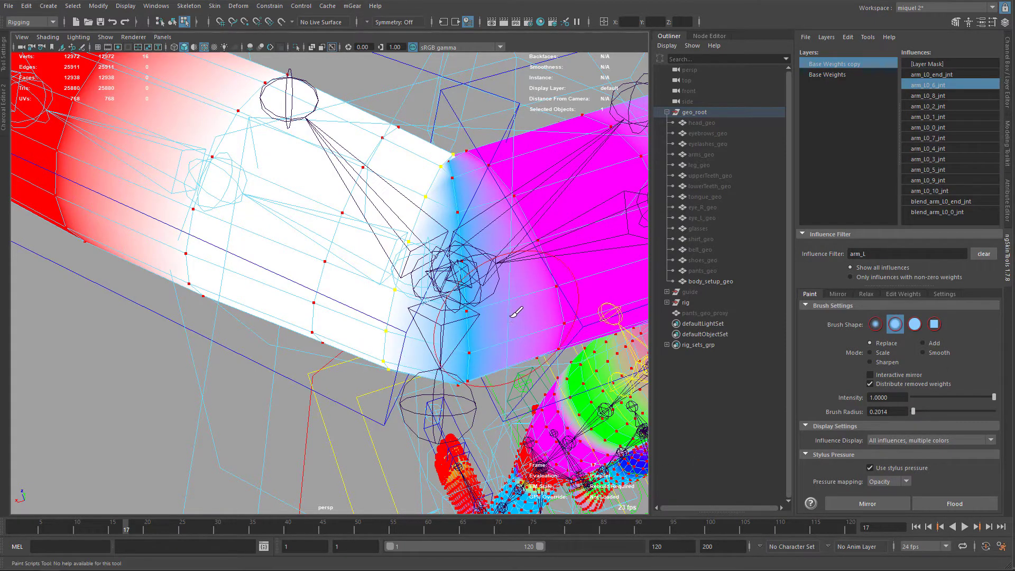
- Select the elbow vertex loop on the upper-arm side and flood it with arm_L0_4_jnt
key(q)
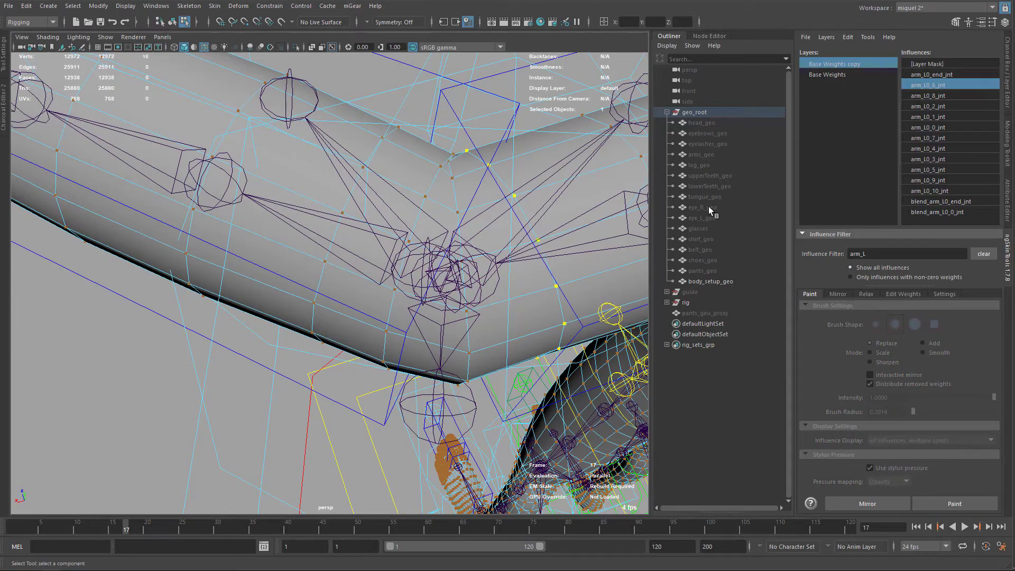
click(946, 148)
click(963, 506)
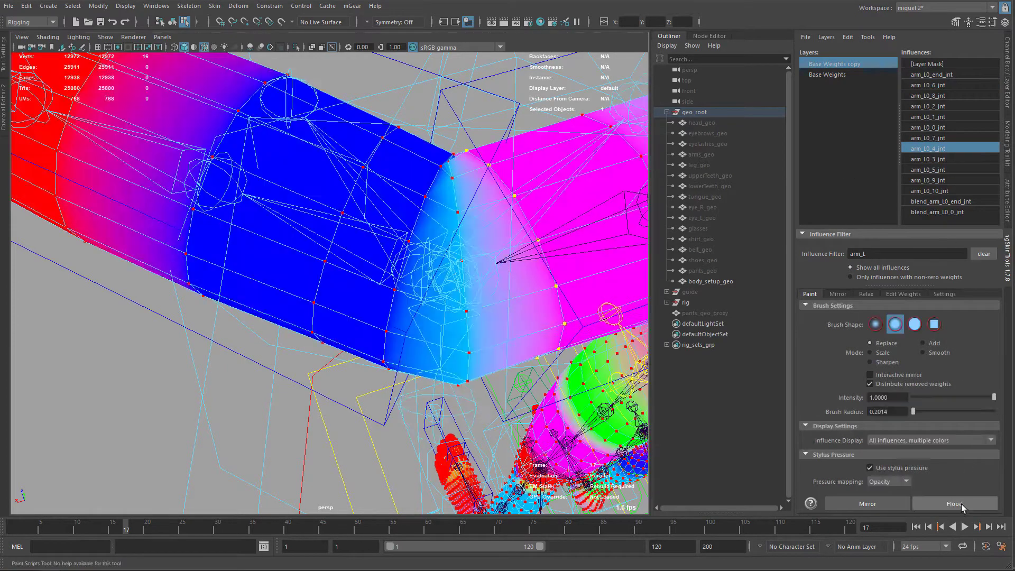
click(958, 507)
- Return to object mode, rotate arm_L0_fk1_ctl to test the elbow bend, and undo the rotation
alt+right_drag(516, 388, 346, 151)
key(q)
alt+drag(390, 291, 391, 255)
click(237, 183)
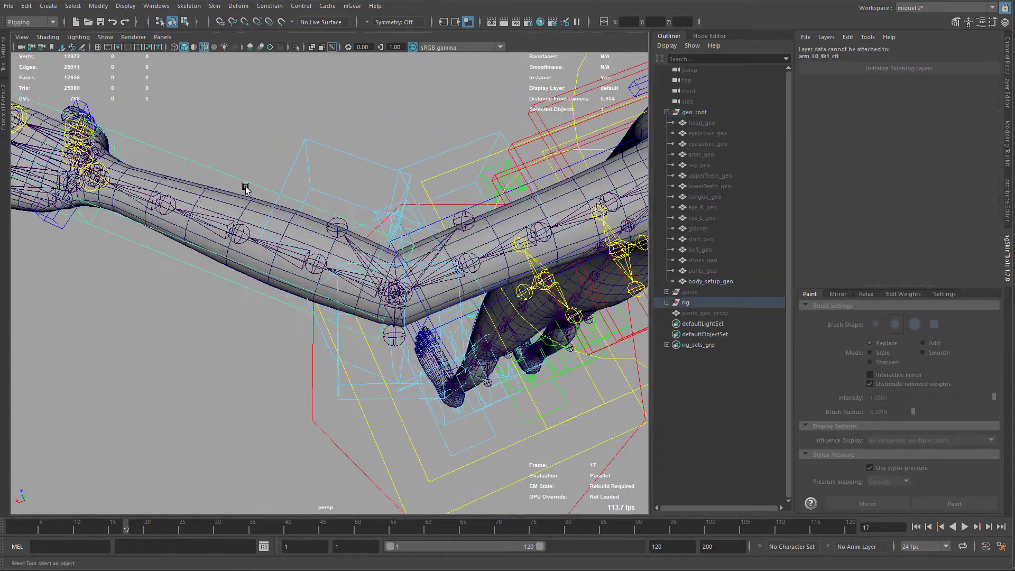
key(e)
drag(333, 370, 447, 339)
key(ctrl+z)
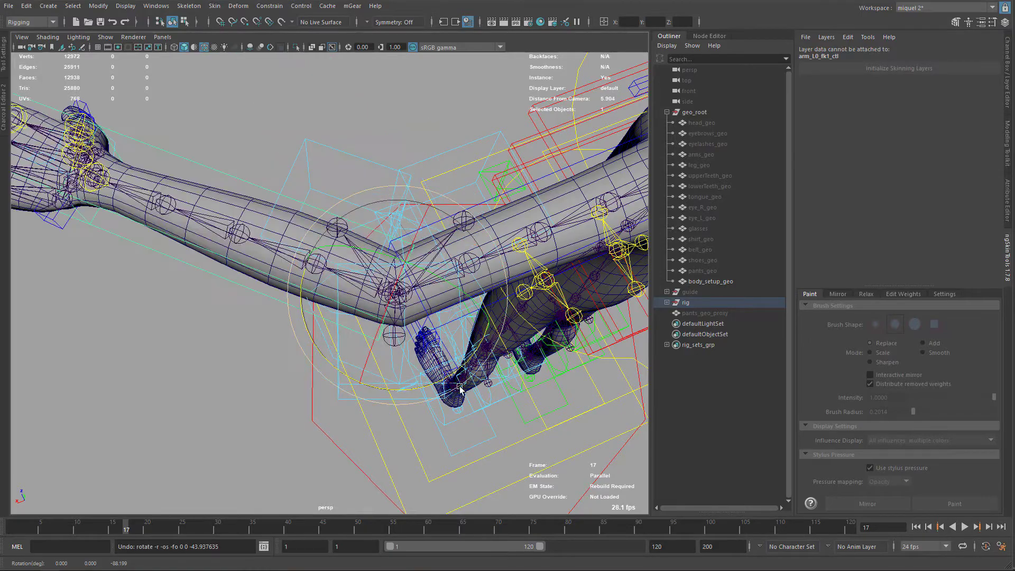
- Select the left foot control leg_L0_ik_ctl and move it up and forward to bend the knee
alt+right_drag(484, 368, 349, 303)
key(q)
alt+middle_drag(343, 302, 354, 296)
alt+drag(353, 297, 465, 302)
alt+middle_drag(466, 302, 456, 241)
alt+middle_drag(405, 349, 396, 319)
click(467, 449)
key(w)
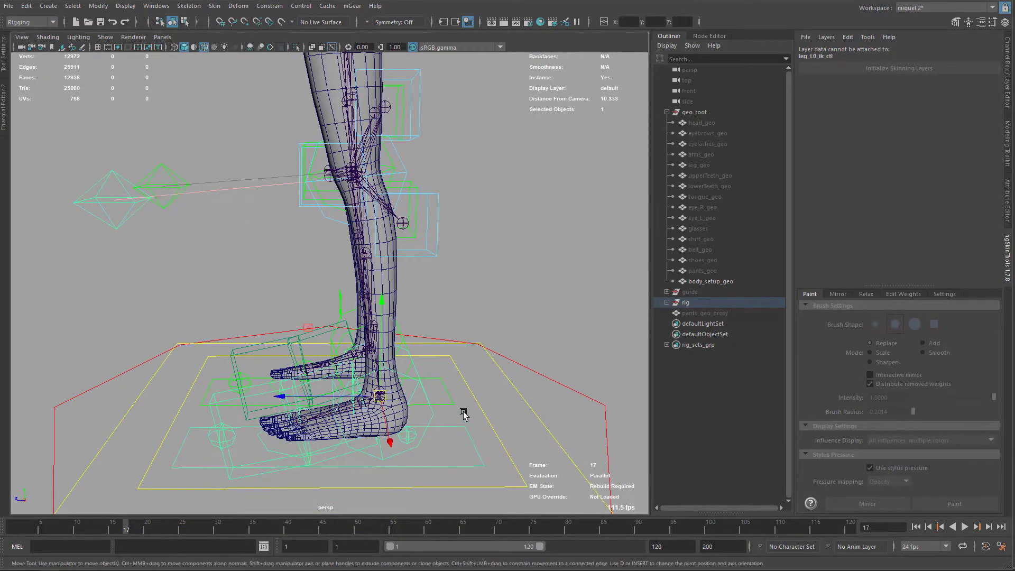
drag(305, 339, 278, 254)
- Select body_setup_geo, switch to vertex mode, and select the vertices around the bent left knee
key(q)
click(275, 183)
mouse_move(251, 185)
alt+middle_down()
mouse_move(284, 243)
mouse_move(257, 177)
alt+middle_up()
scroll(265, 195, up, 3)
scroll(258, 176, up, 2)
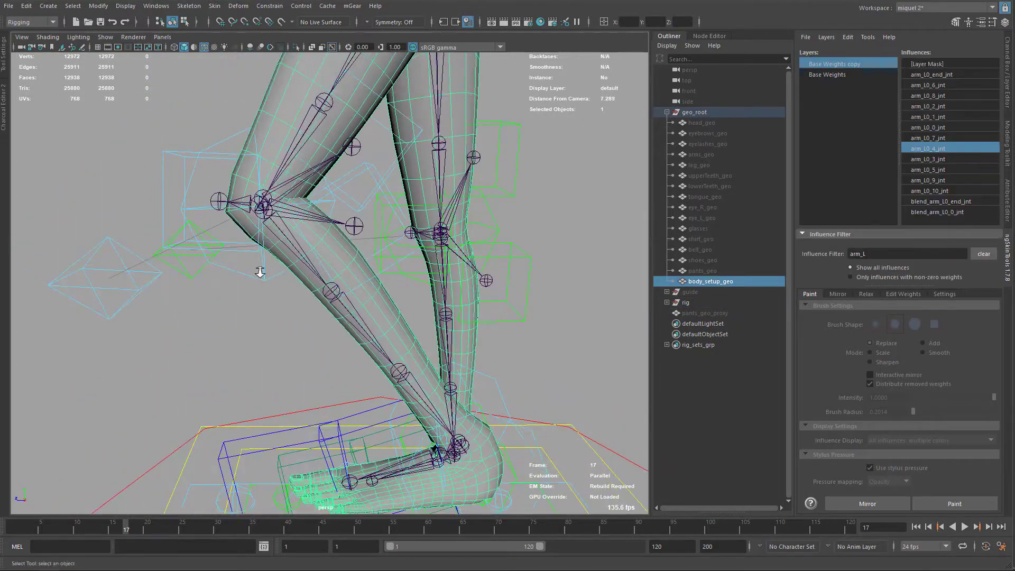
click(237, 223)
click(235, 224)
alt+middle_drag(243, 194, 250, 192)
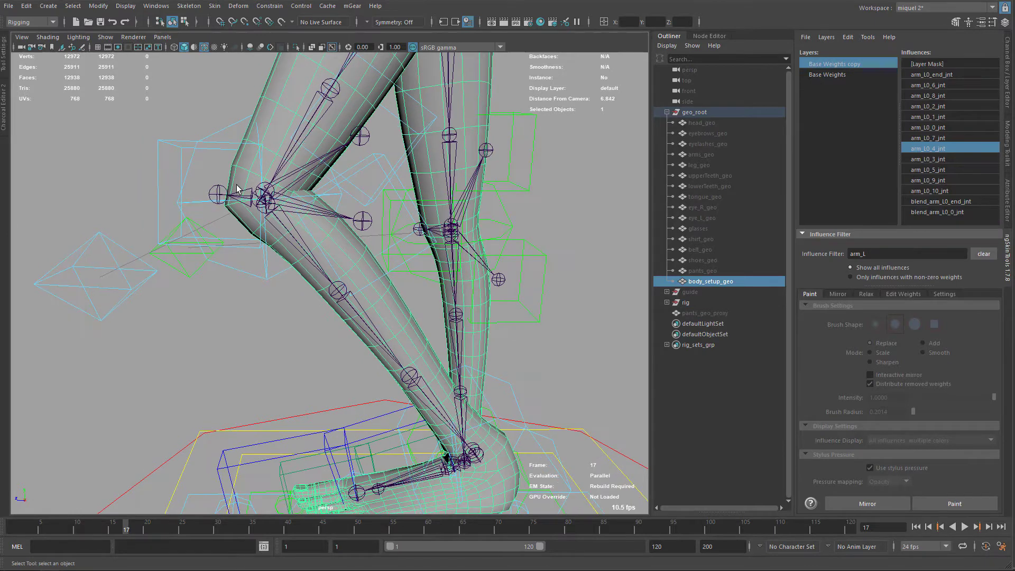
key(F9)
drag(187, 156, 324, 236)
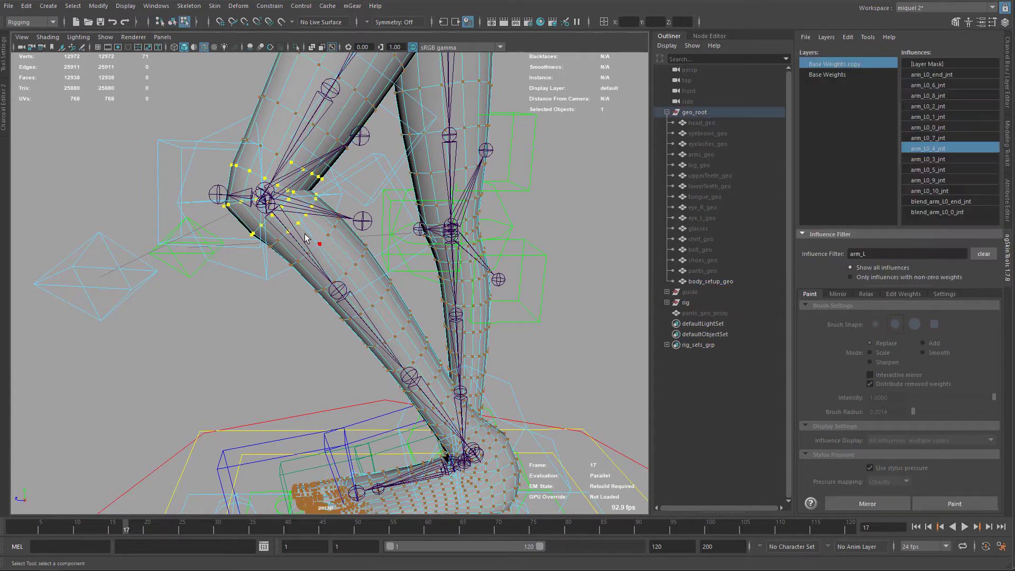
- Reduce the selection to the single vertex loop running around the middle of the left knee
key(ctrl+1)
key(ctrl+1)
alt+drag(284, 221, 305, 259)
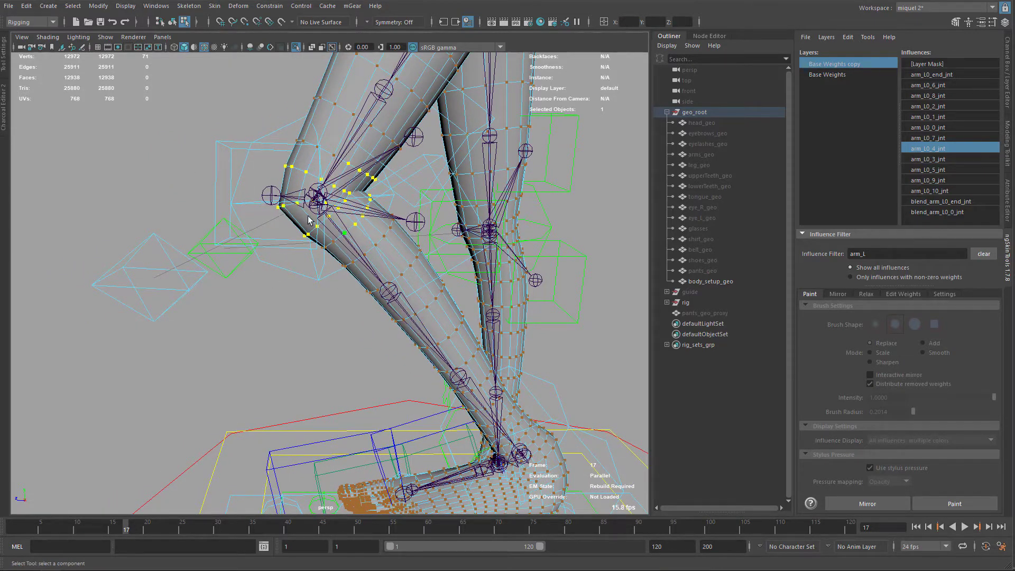
alt+drag(309, 220, 336, 195)
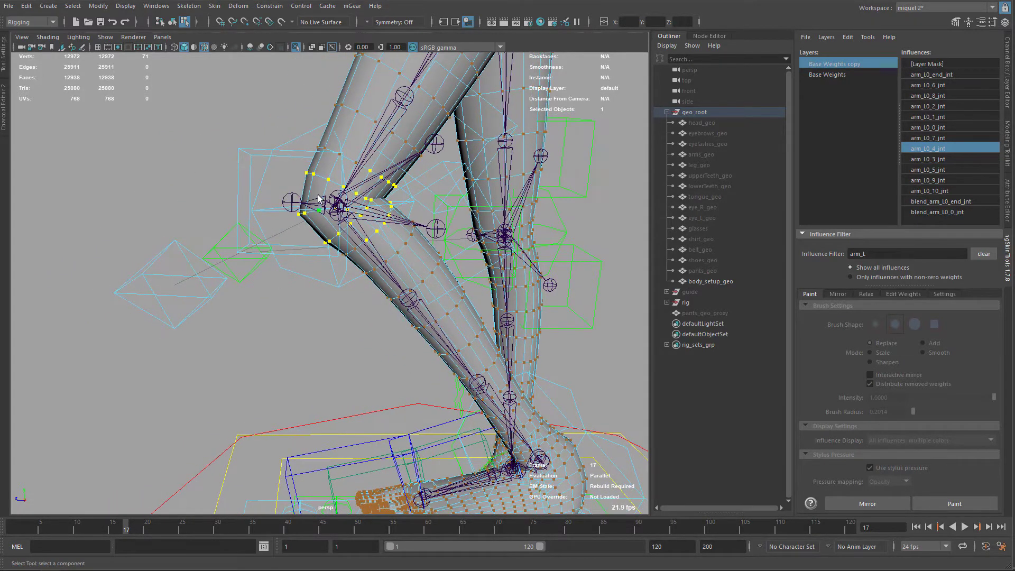
alt+drag(282, 222, 351, 237)
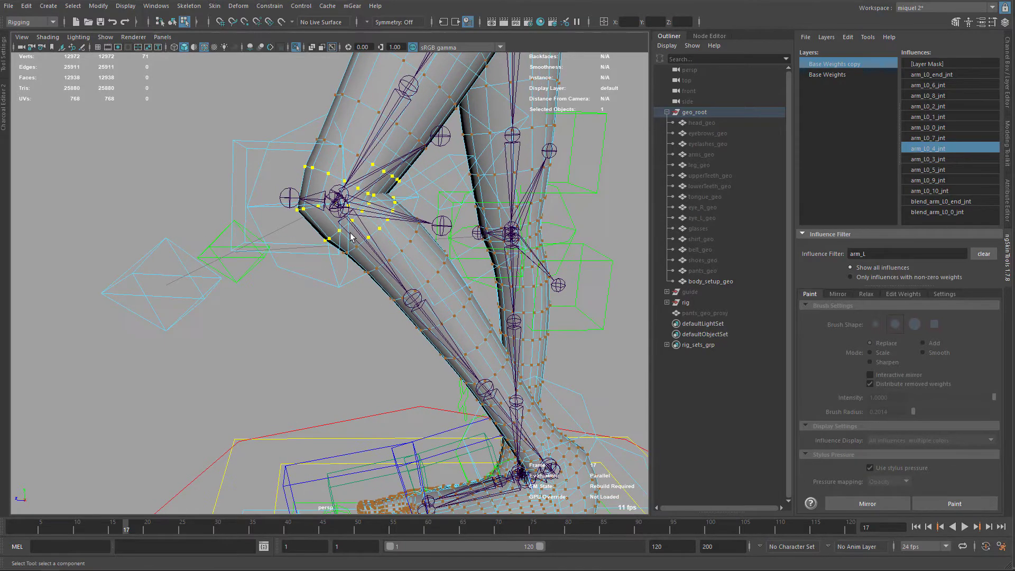
alt+right_drag(289, 236, 438, 259)
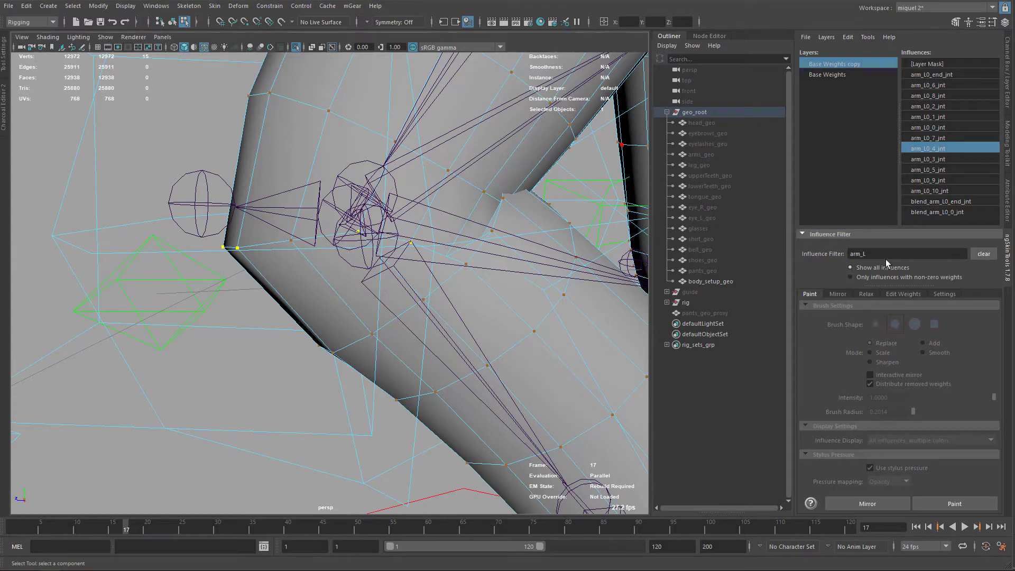
- Filter the influences to leg_L and flood the selected left knee loop with leg_L0_4_jnt at intensity 1
text(leg_)
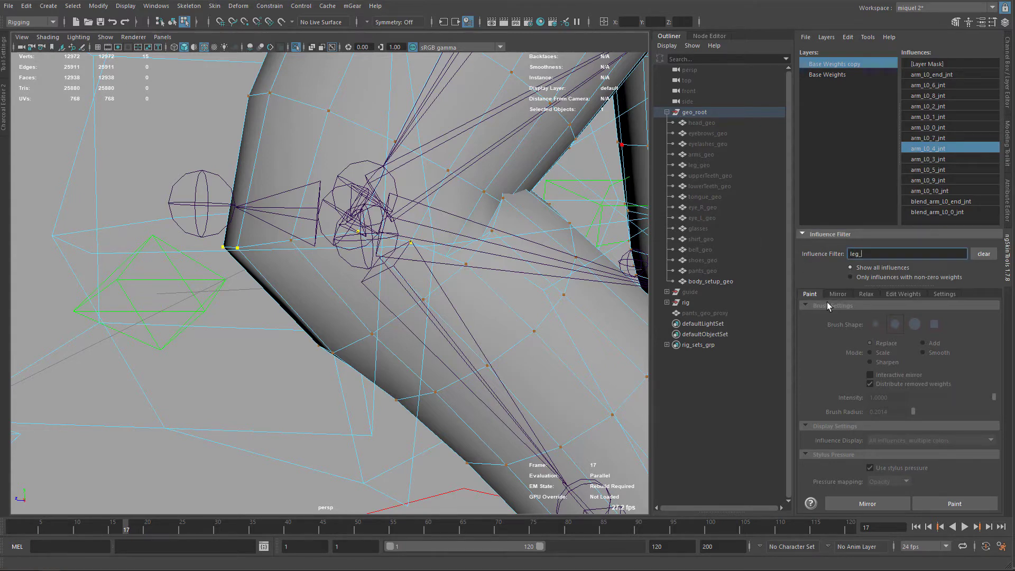
text(L)
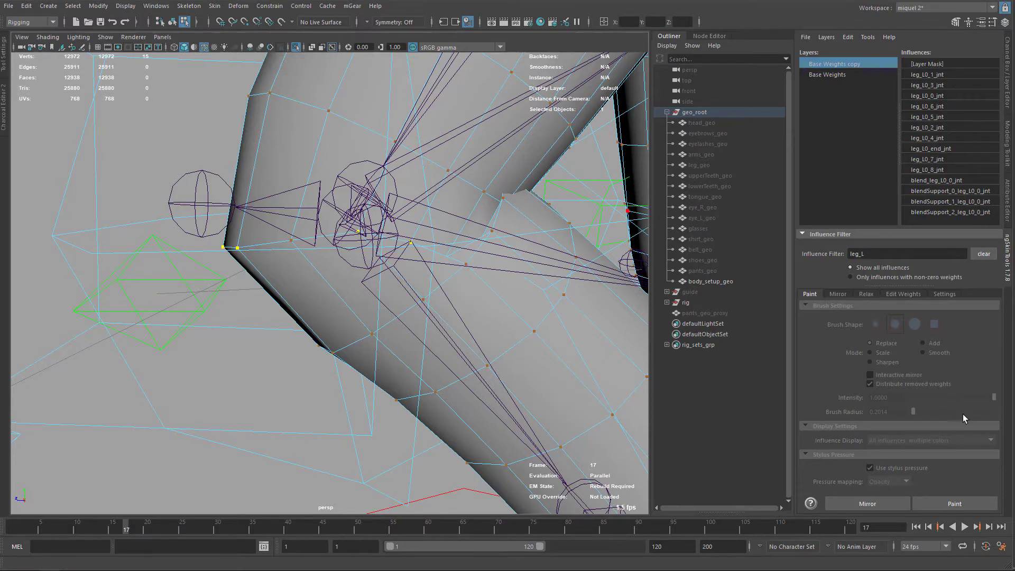
click(957, 505)
click(938, 107)
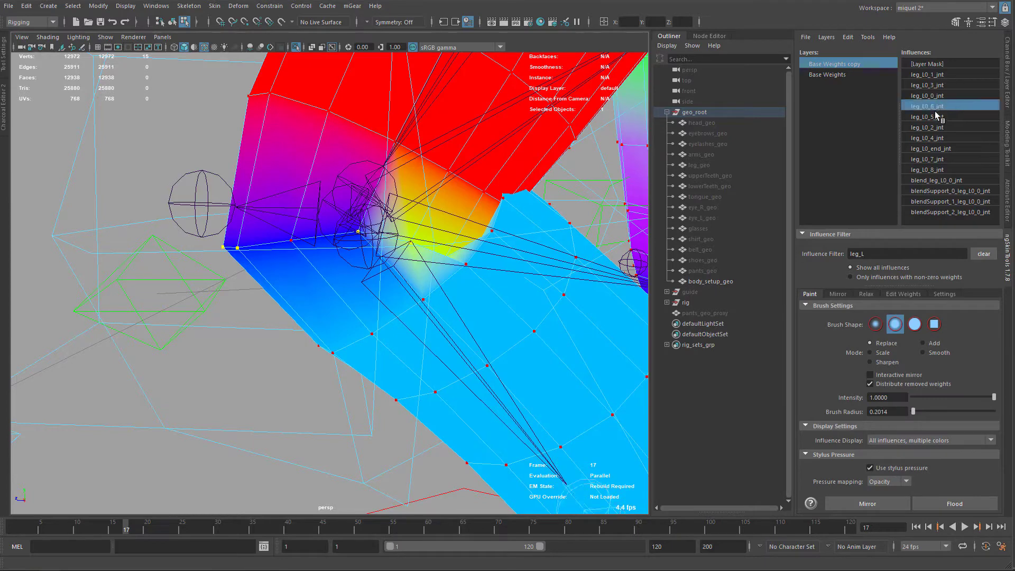
click(939, 139)
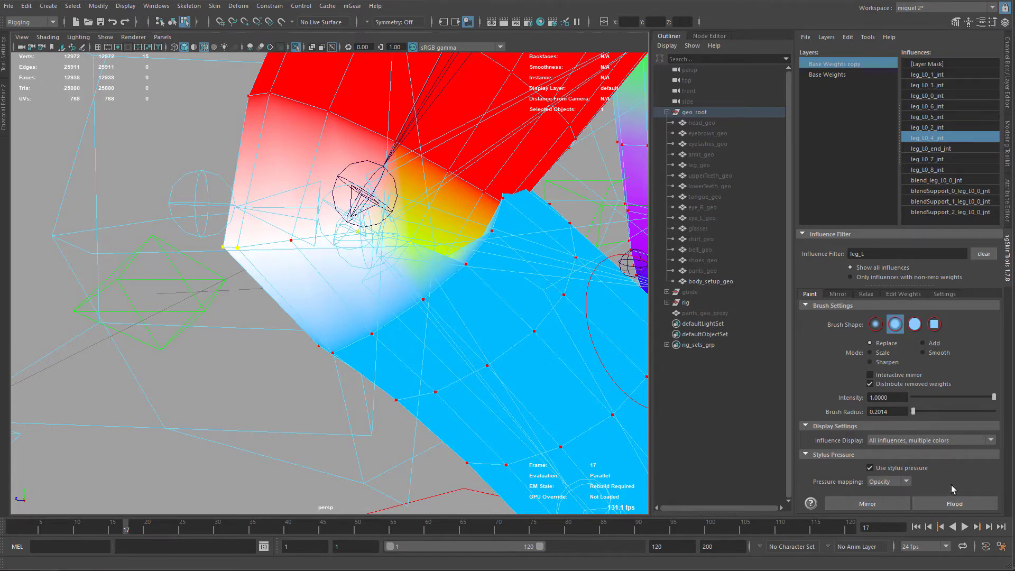
click(955, 505)
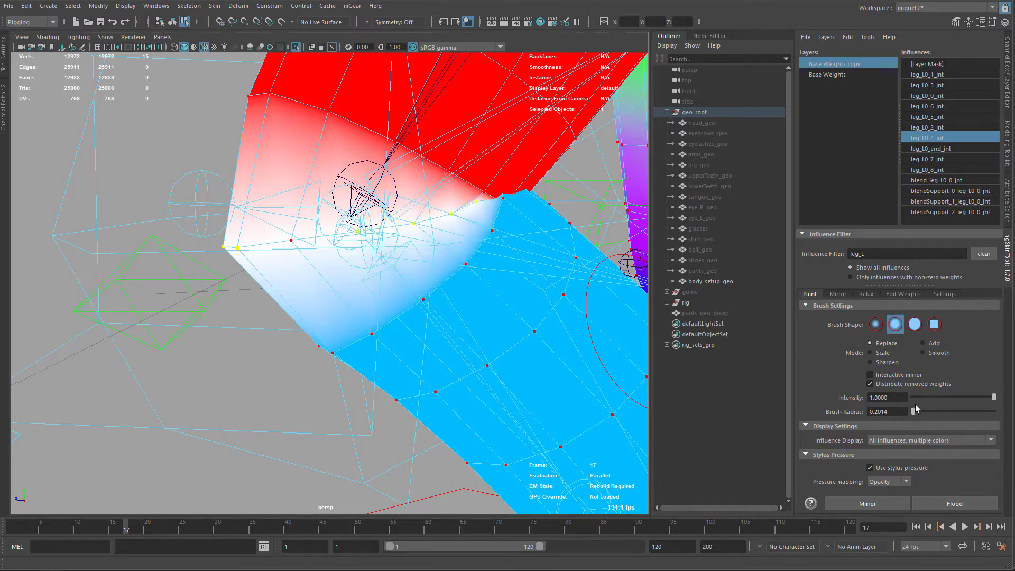
- Select the vertex loop just below the left knee and flood it with leg_L0_5_jnt at intensity 1
key(q)
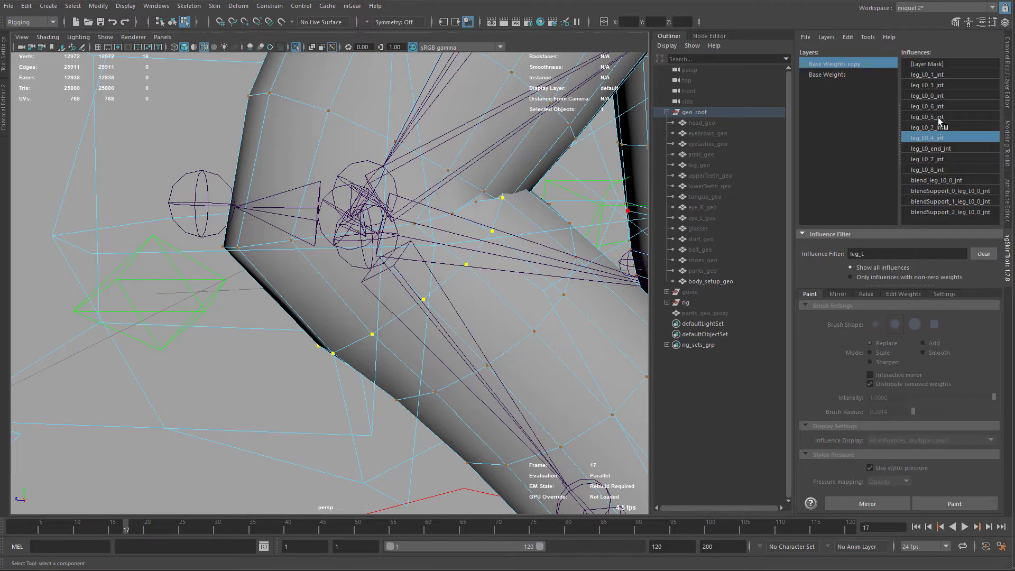
click(939, 118)
click(954, 506)
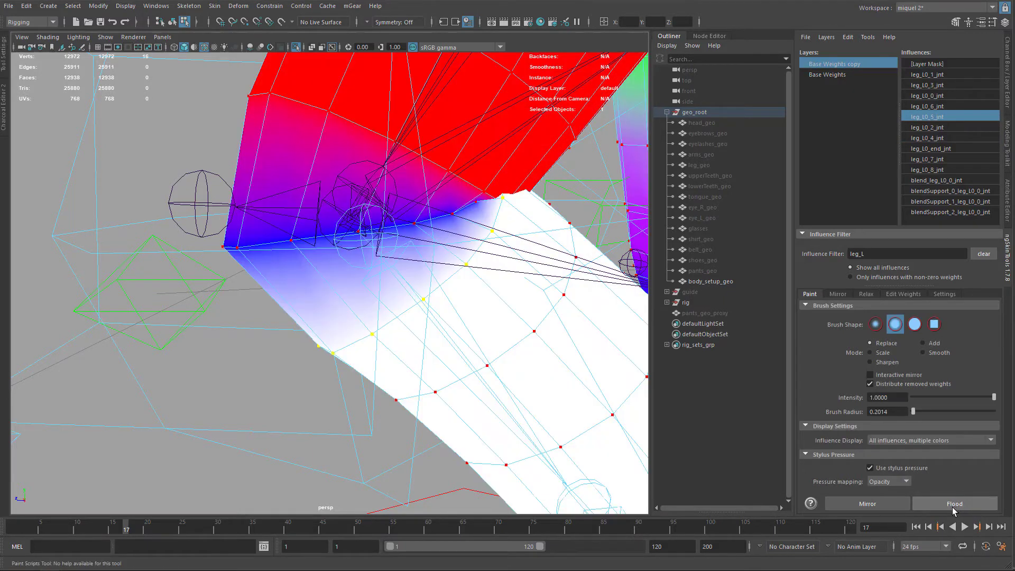
- Select the vertex loop just above the left knee and flood it with leg_L0_3_jnt at intensity 1
key(q)
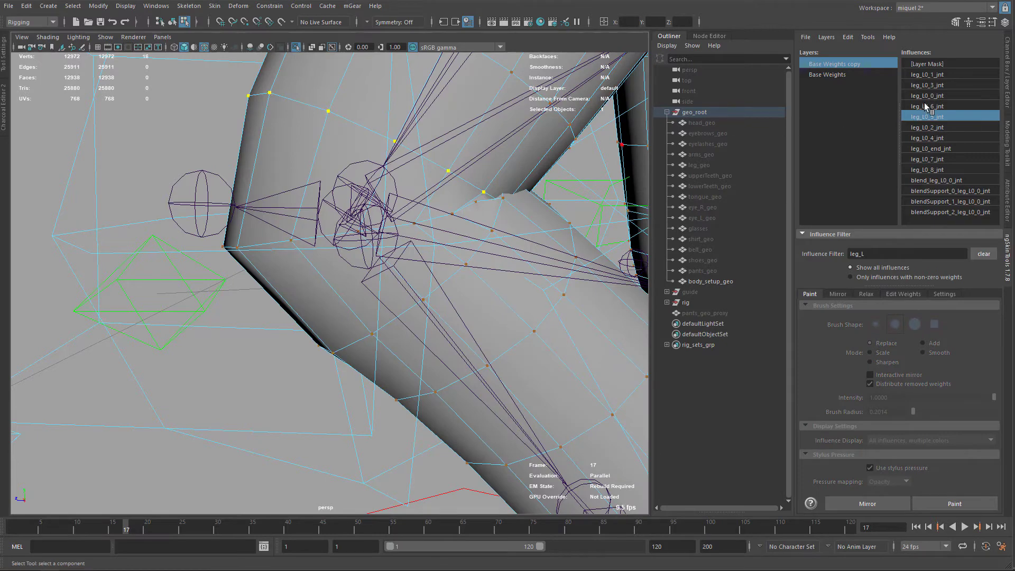
click(939, 85)
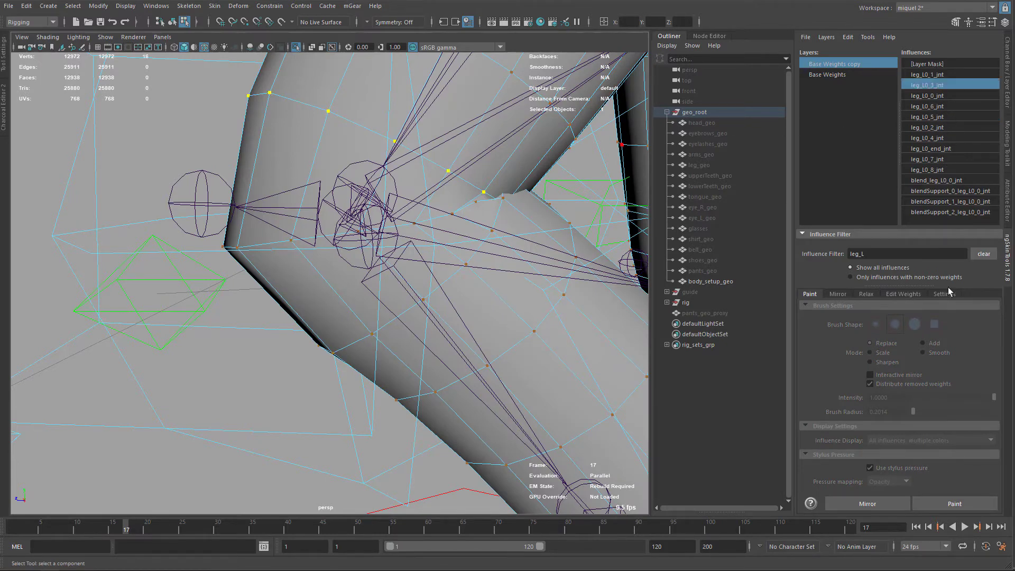
click(970, 503)
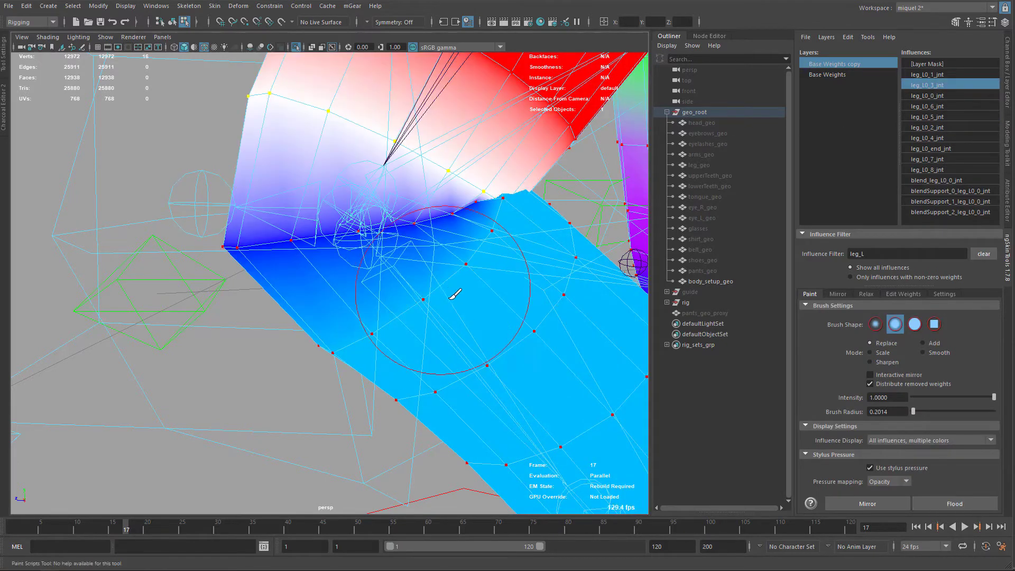
key(q)
- Select the vertices around body_setup_geo's left ankle in vertex mode and frame the view closely on them
scroll(437, 268, down, 6)
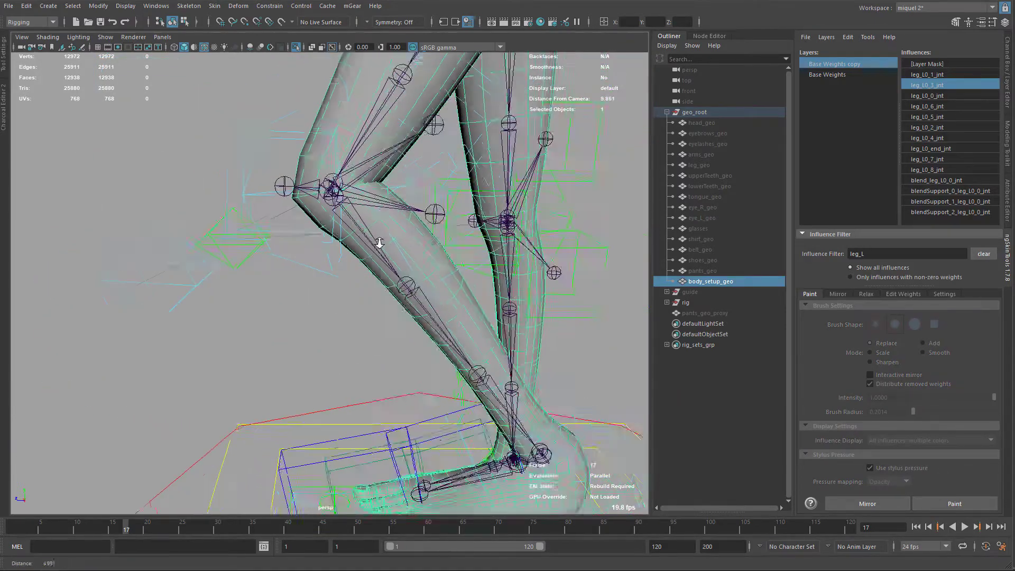
alt+drag(468, 382, 430, 183)
alt+middle_drag(416, 320, 403, 61)
alt+drag(571, 349, 443, 310)
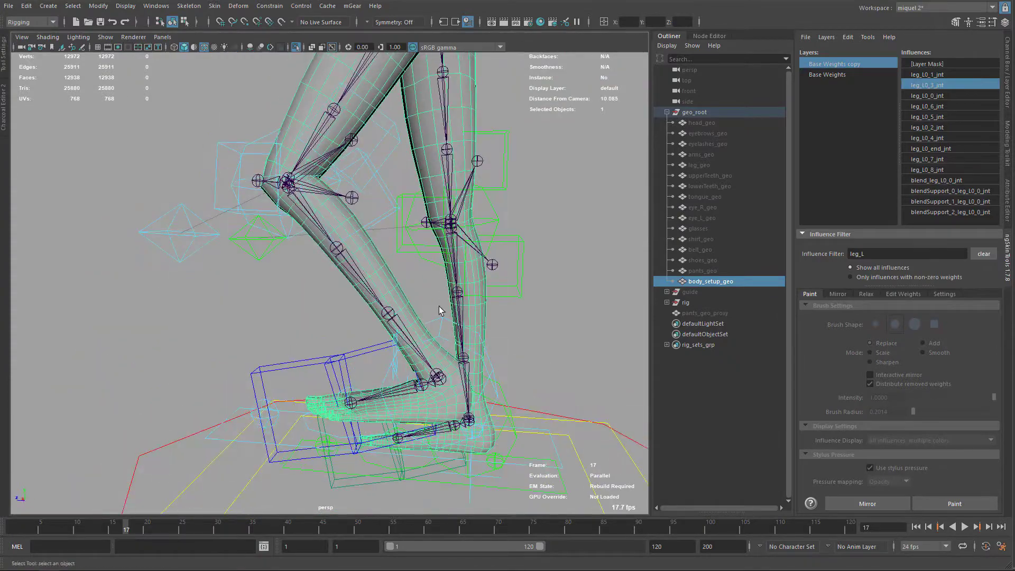
alt+middle_drag(442, 310, 378, 240)
alt+right_drag(378, 297, 452, 320)
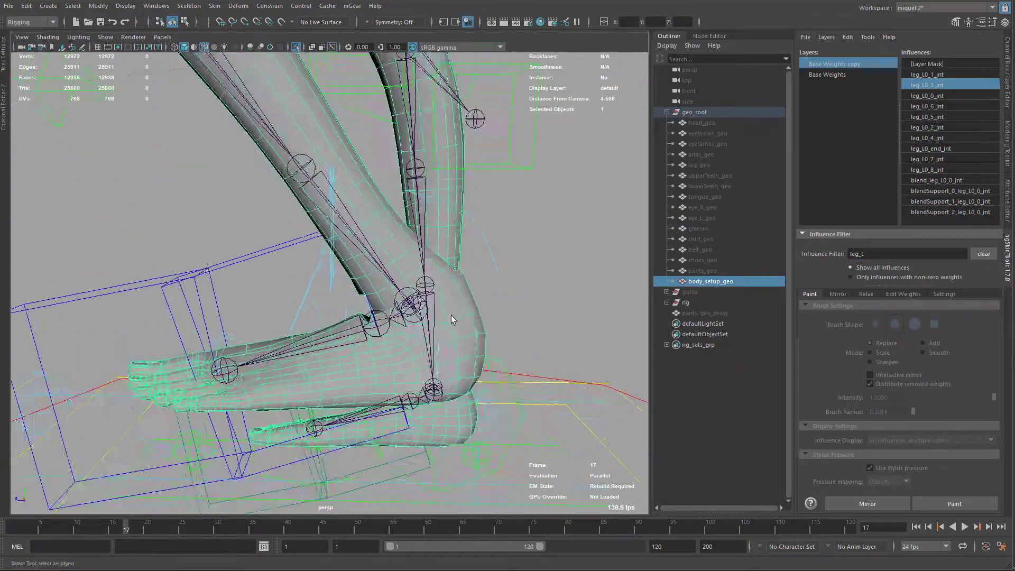
alt+middle_drag(453, 320, 344, 234)
alt+right_drag(344, 233, 356, 268)
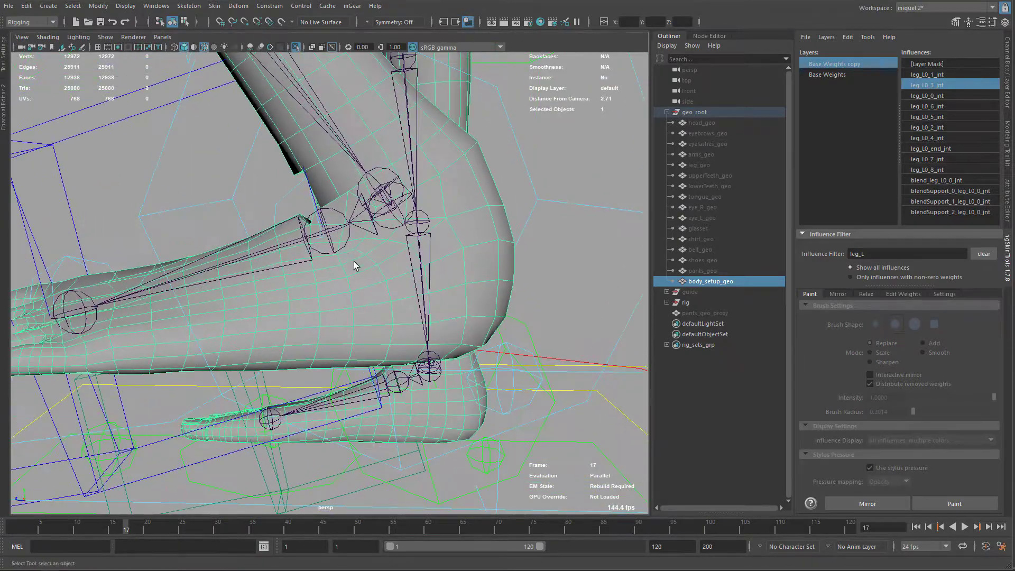
alt+drag(356, 268, 372, 258)
alt+middle_drag(204, 212, 276, 242)
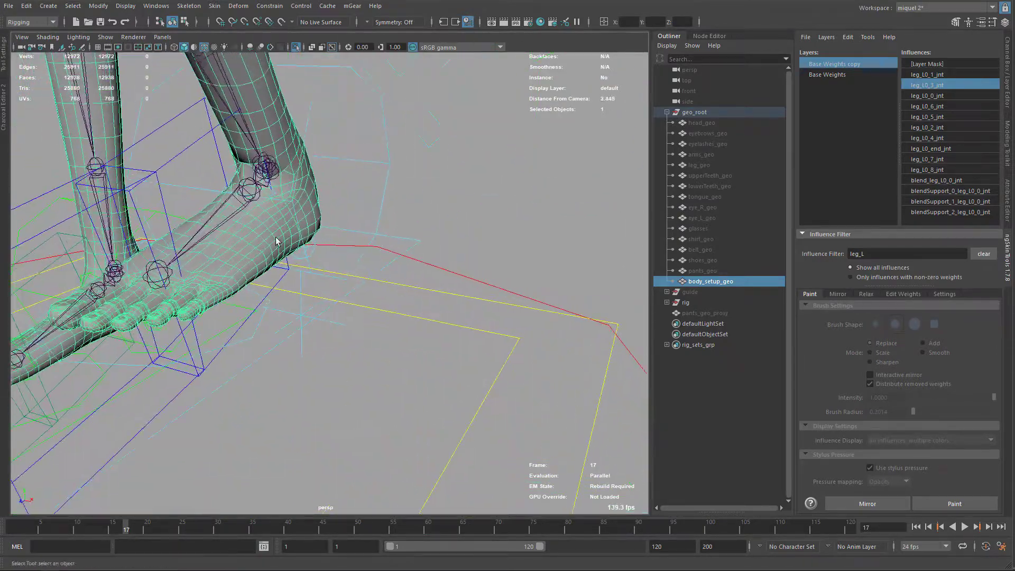
alt+right_drag(277, 241, 321, 216)
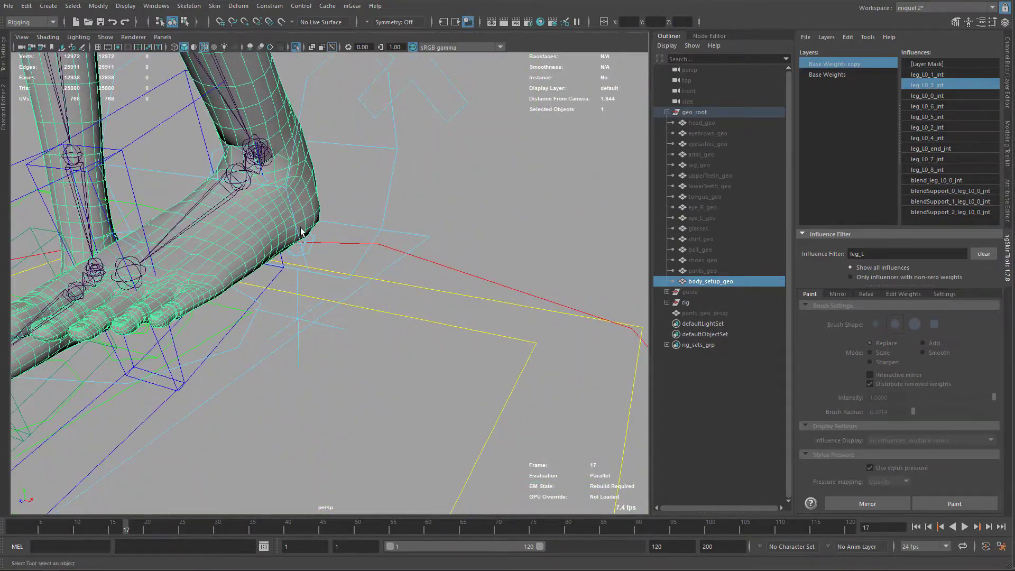
alt+drag(301, 231, 399, 223)
key(F9)
drag(371, 117, 243, 203)
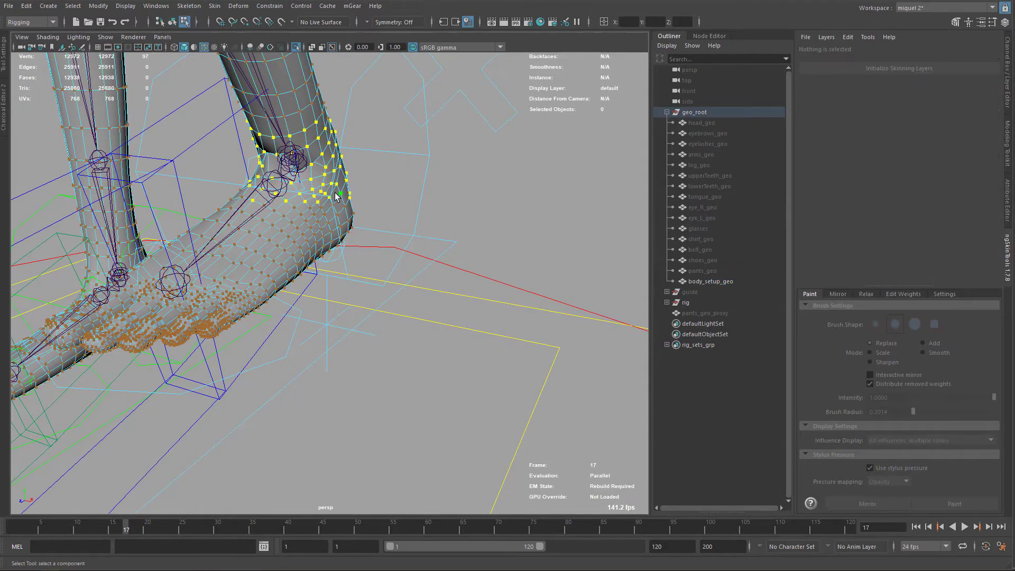
key(ctrl+1)
alt+right_drag(262, 187, 267, 183)
key(ctrl+1)
key(f)
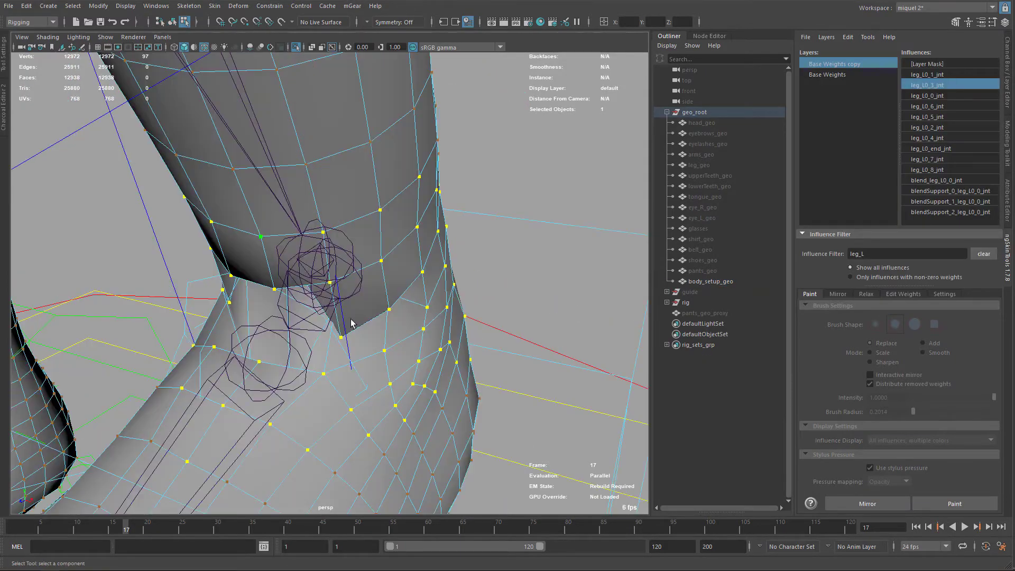
alt+drag(352, 322, 244, 314)
- Return body_setup_geo to object mode, smooth the skin weights around the left ankle with the brush, and check the weights from several sides
click(947, 505)
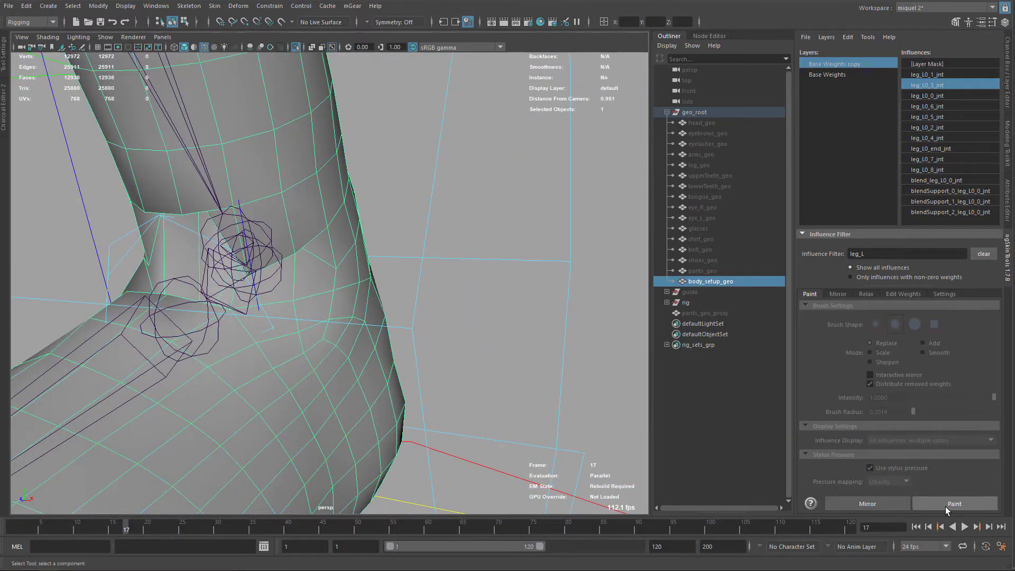
drag(149, 242, 152, 236)
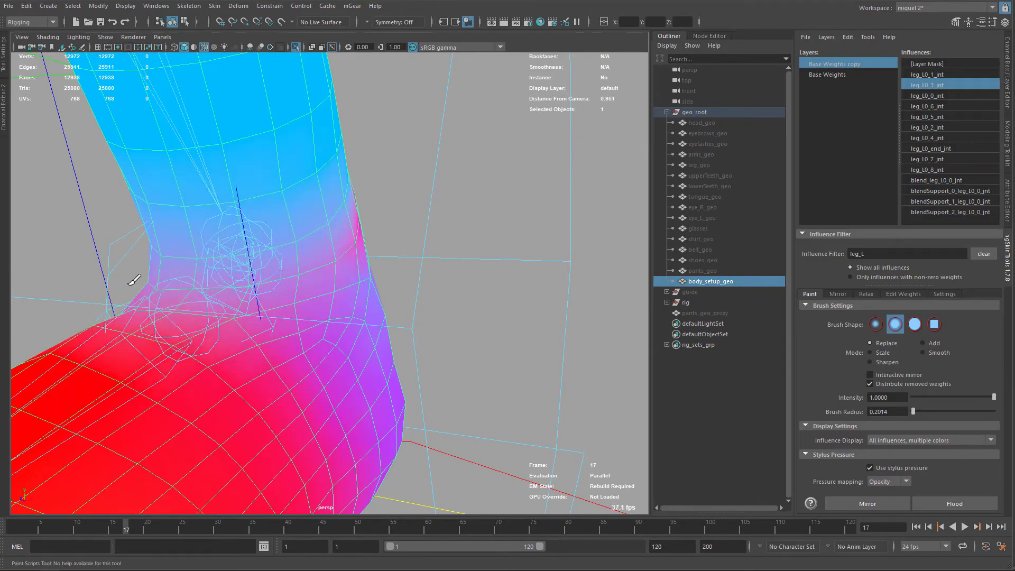
mouse_move(417, 248)
alt+mouse_down()
mouse_move(307, 264)
mouse_move(313, 223)
alt+mouse_up()
alt+drag(454, 227, 290, 300)
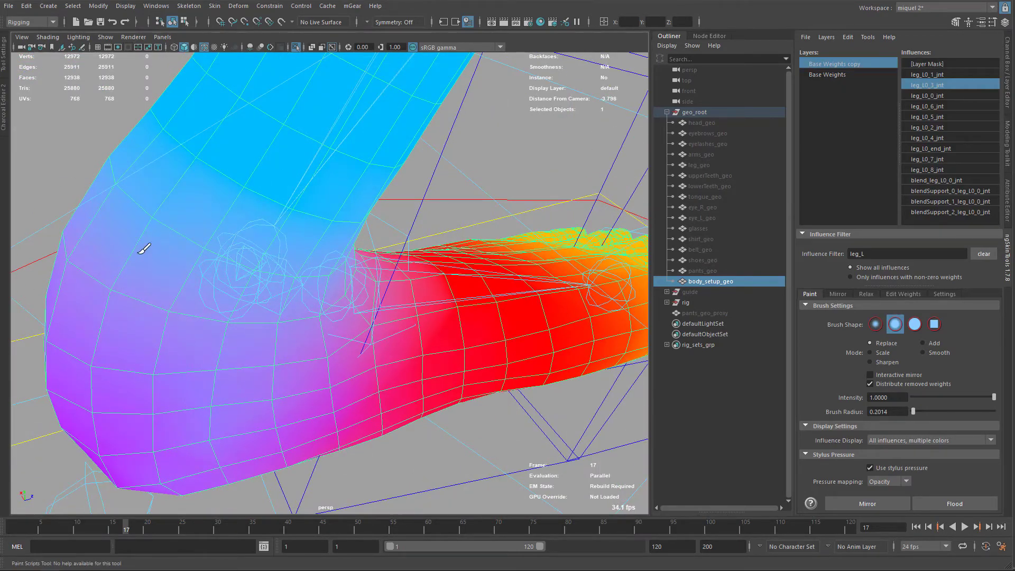
alt+drag(144, 249, 337, 298)
alt+right_drag(400, 339, 347, 321)
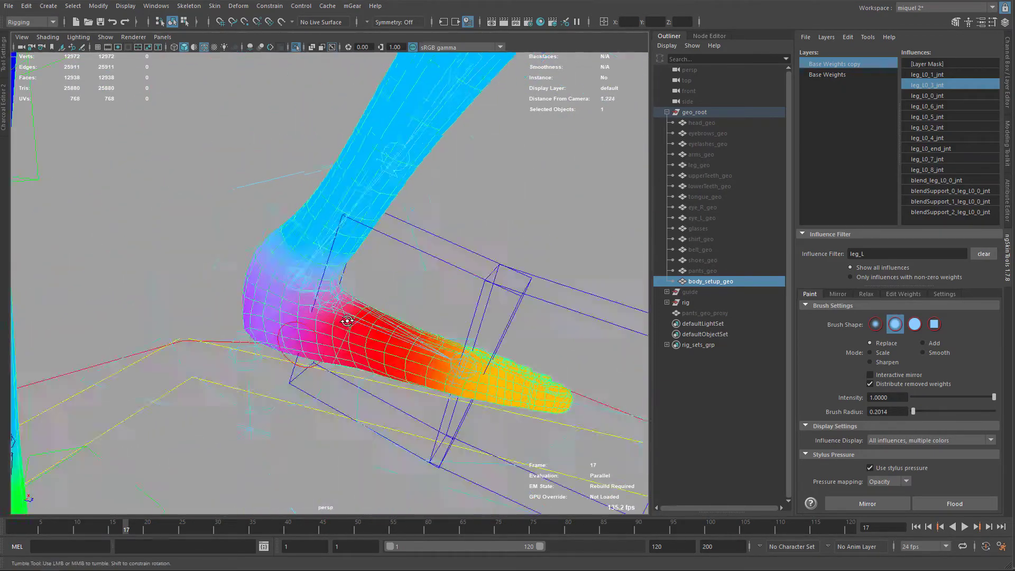
mouse_move(346, 321)
alt+mouse_down()
mouse_move(425, 289)
mouse_move(348, 328)
mouse_move(125, 403)
alt+mouse_up()
- Leave weight painting, select leg_L0_ik_ctl and rotate it so the left foot points downward, testing the ankle bend
key(q)
click(451, 279)
alt+drag(171, 303, 362, 295)
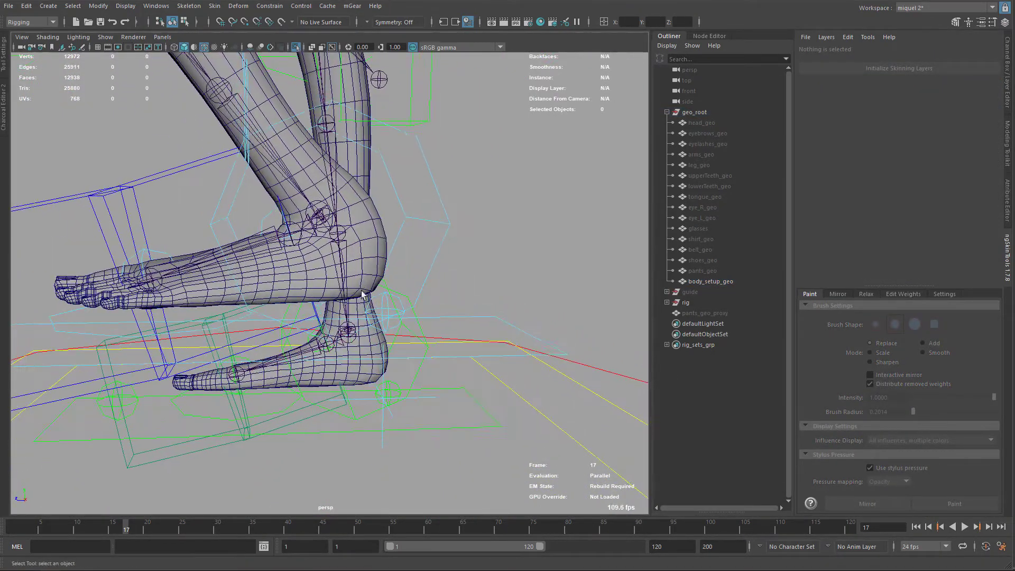
click(504, 333)
key(e)
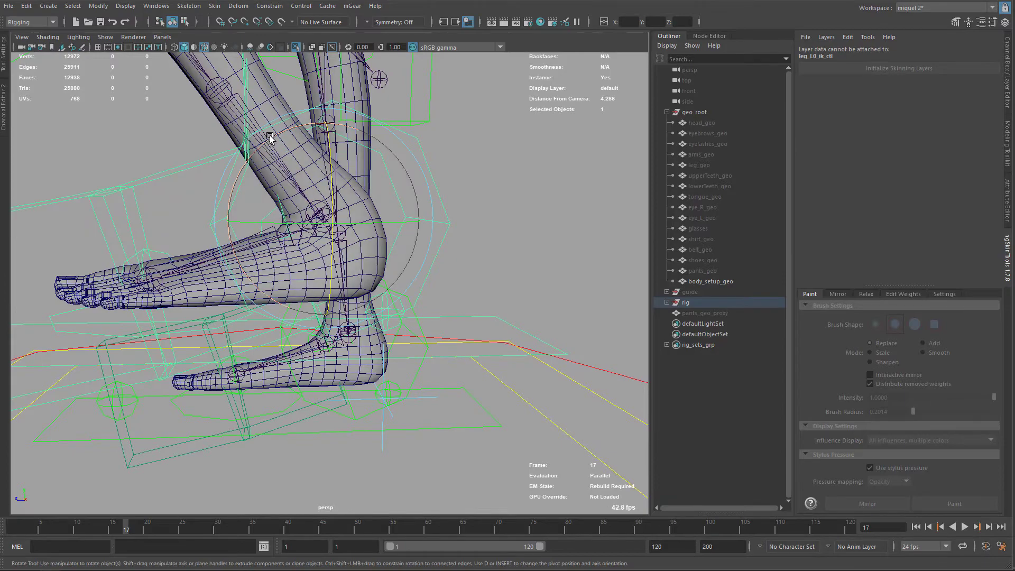
drag(272, 153, 226, 251)
alt+right_drag(340, 227, 476, 291)
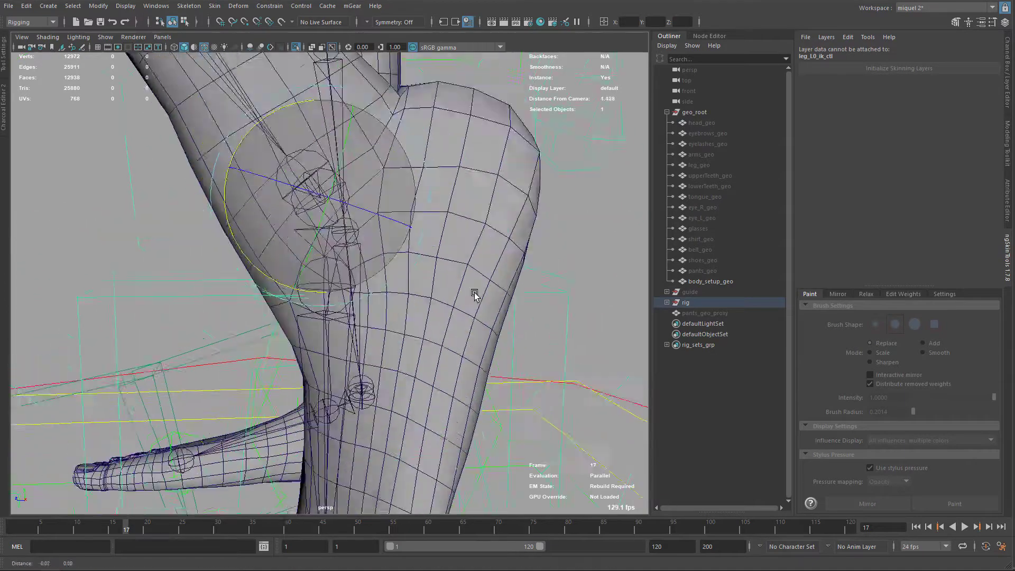
alt+drag(476, 290, 519, 313)
- Display the paint weights on body_setup_geo and examine the influence transitions around the bent left ankle and heel
key(q)
click(453, 170)
alt+drag(476, 187, 490, 208)
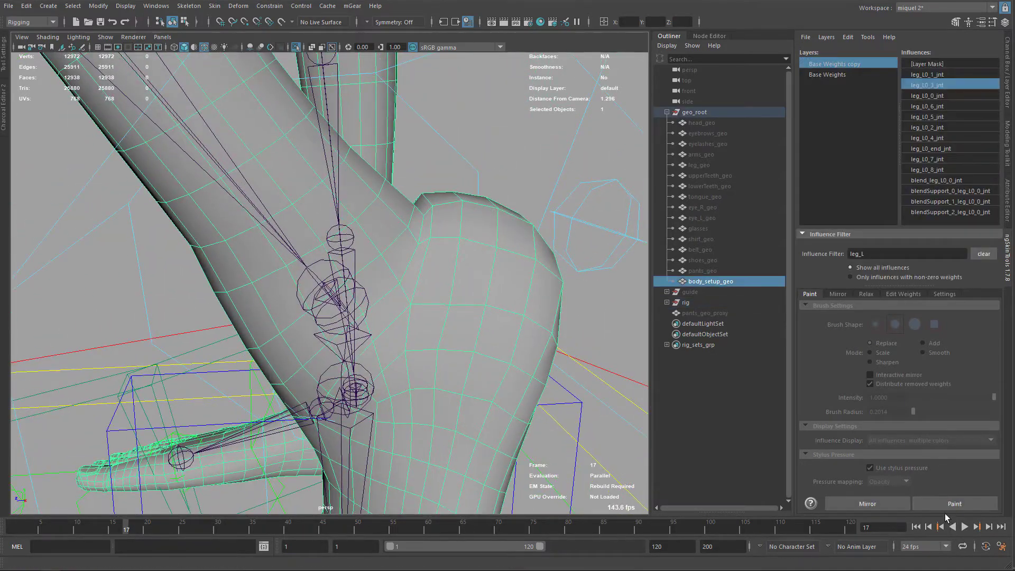
click(946, 507)
alt+right_drag(519, 328, 413, 290)
alt+drag(512, 239, 359, 316)
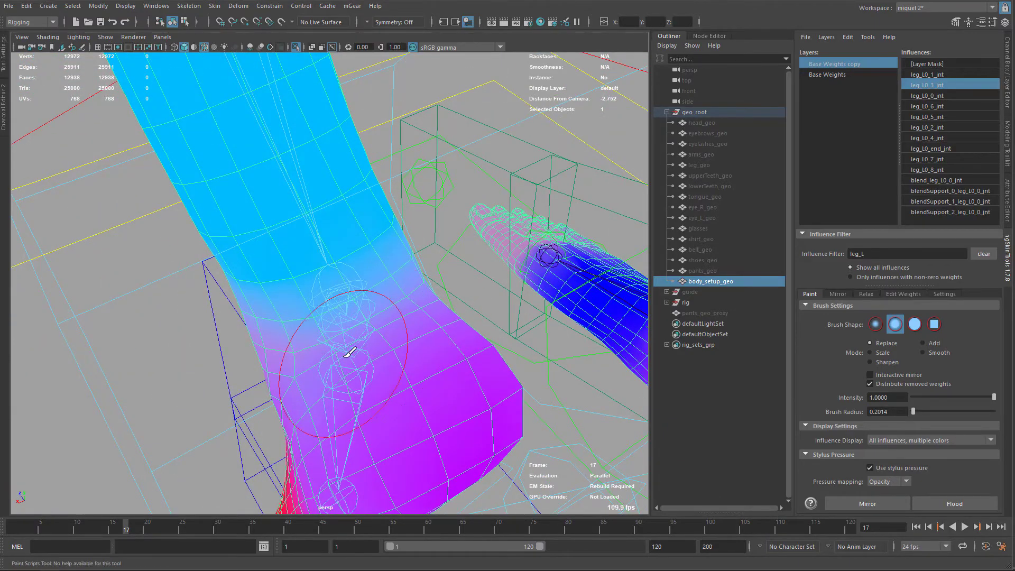
alt+drag(350, 352, 417, 218)
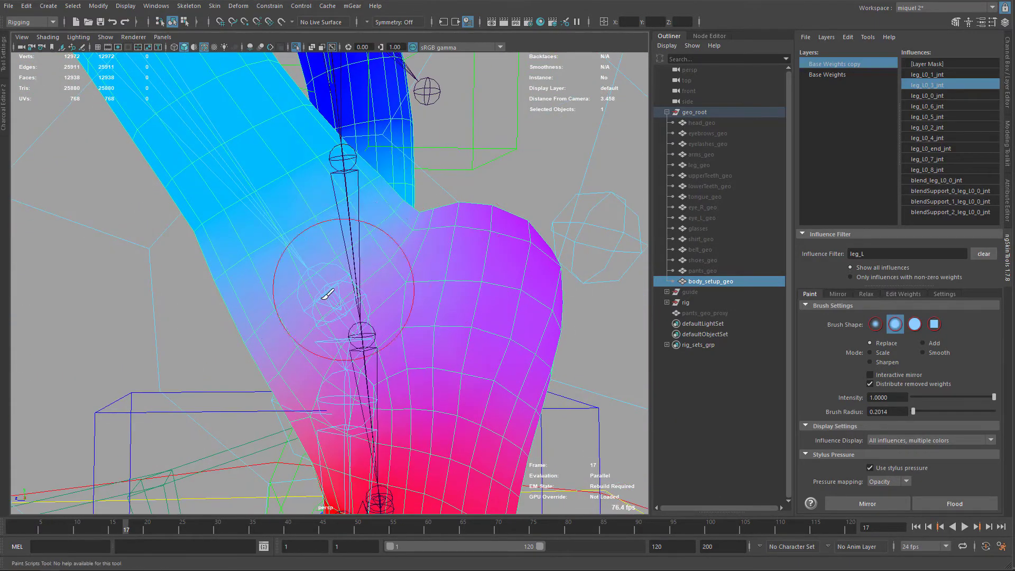
alt+drag(328, 294, 249, 233)
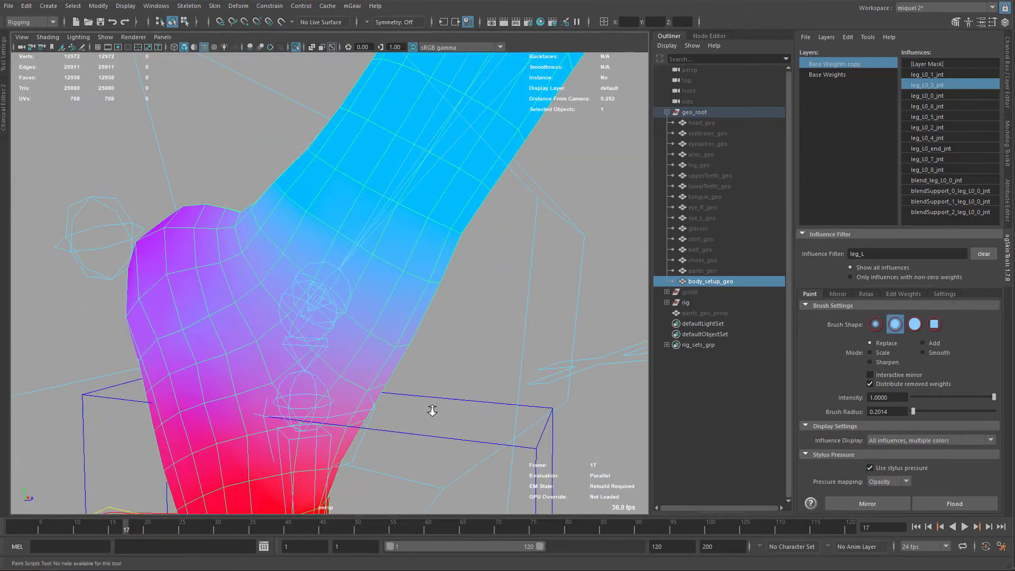
alt+right_drag(432, 411, 437, 307)
alt+drag(437, 306, 331, 220)
mouse_move(518, 249)
alt+mouse_down()
mouse_move(410, 251)
mouse_move(456, 220)
mouse_move(408, 256)
mouse_move(411, 206)
alt+mouse_up()
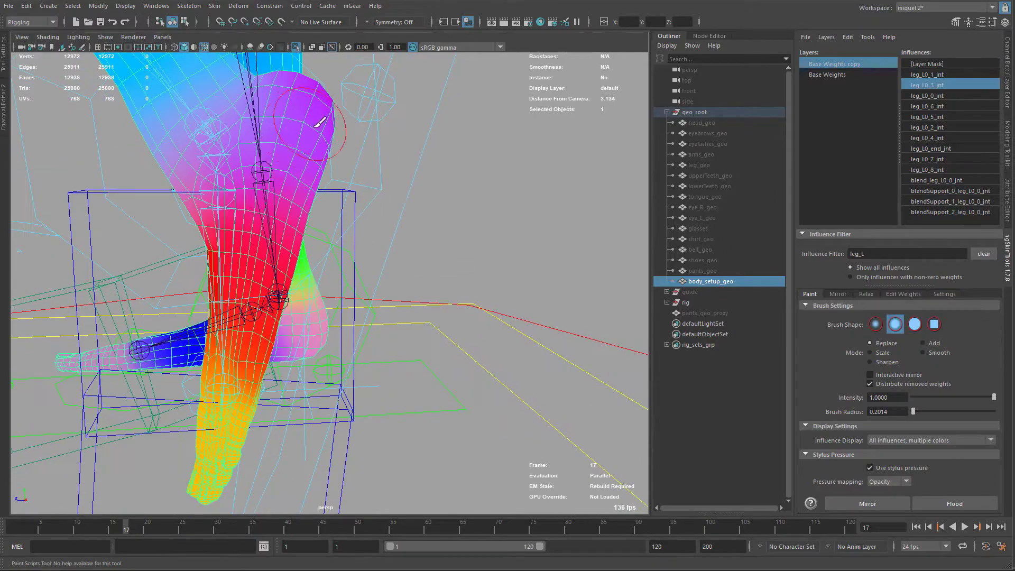
alt+right_drag(315, 127, 302, 179)
mouse_move(301, 180)
alt+middle_down()
mouse_move(399, 236)
mouse_move(418, 259)
alt+middle_up()
- Leave weight painting, undo the left foot control's test pose back to the straight leg, and reselect body_setup_geo
key(q)
click(498, 288)
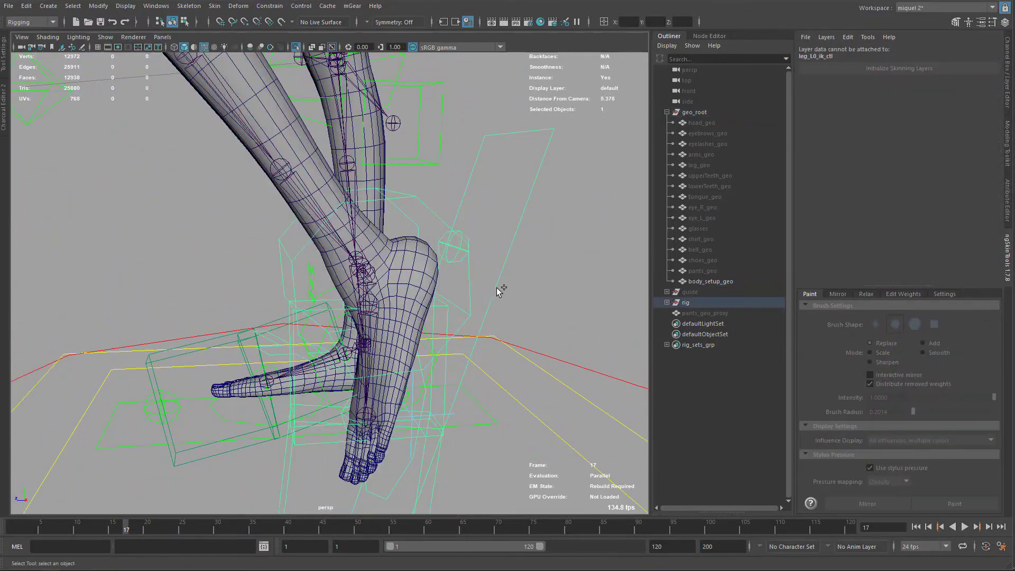
key(ctrl+z)
alt+right_drag(486, 270, 417, 236)
alt+middle_drag(417, 236, 478, 356)
alt+drag(478, 356, 567, 287)
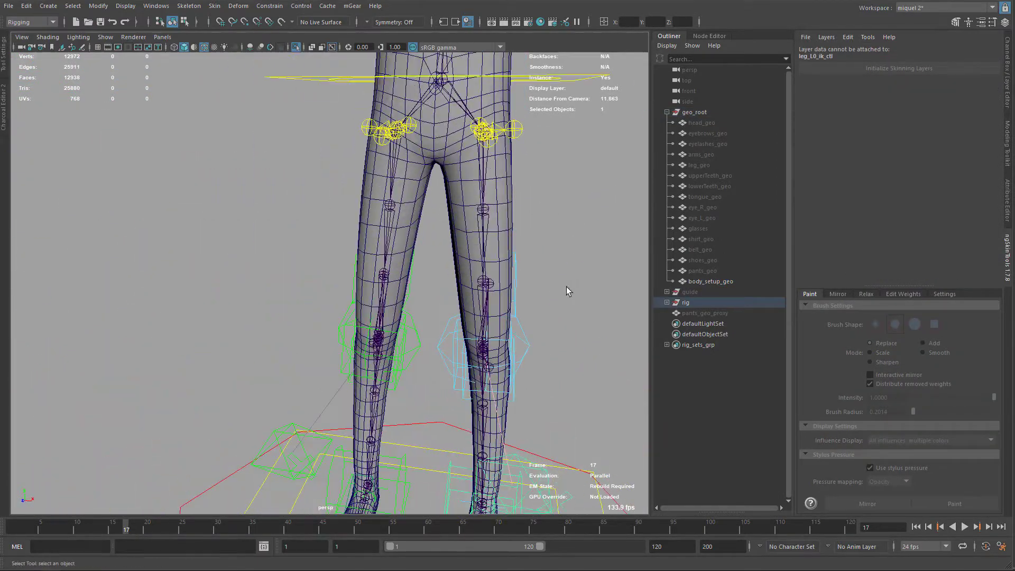
click(497, 211)
alt+right_drag(512, 205, 524, 266)
alt+drag(525, 266, 540, 248)
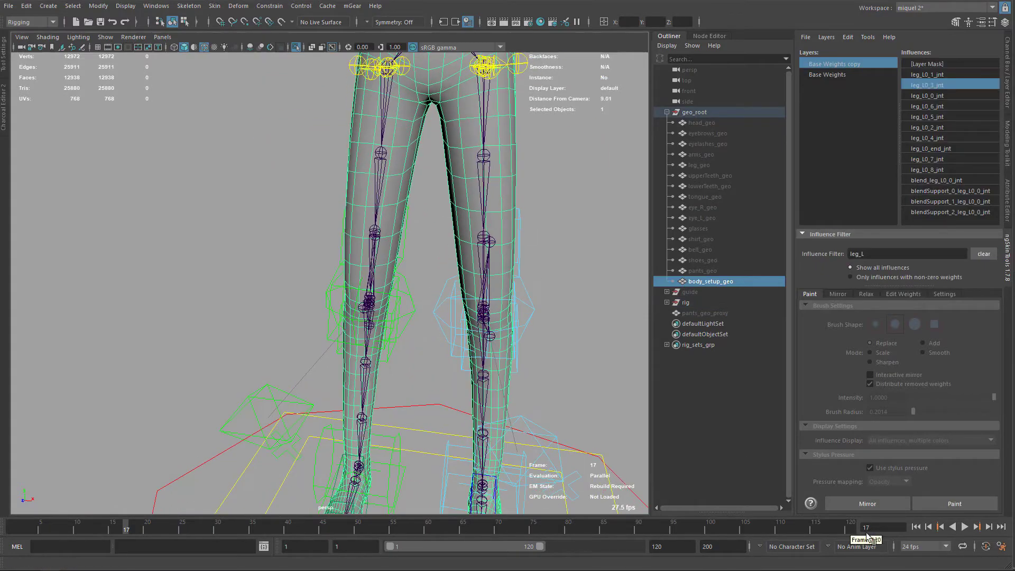
- Select the upper arm controls arm_R0_fk0_ctl and arm_L0_fk0_ctl together and activate the Rotate tool
alt+right_drag(461, 388, 365, 169)
alt+middle_drag(365, 169, 402, 322)
alt+drag(402, 323, 457, 263)
alt+right_drag(458, 264, 470, 296)
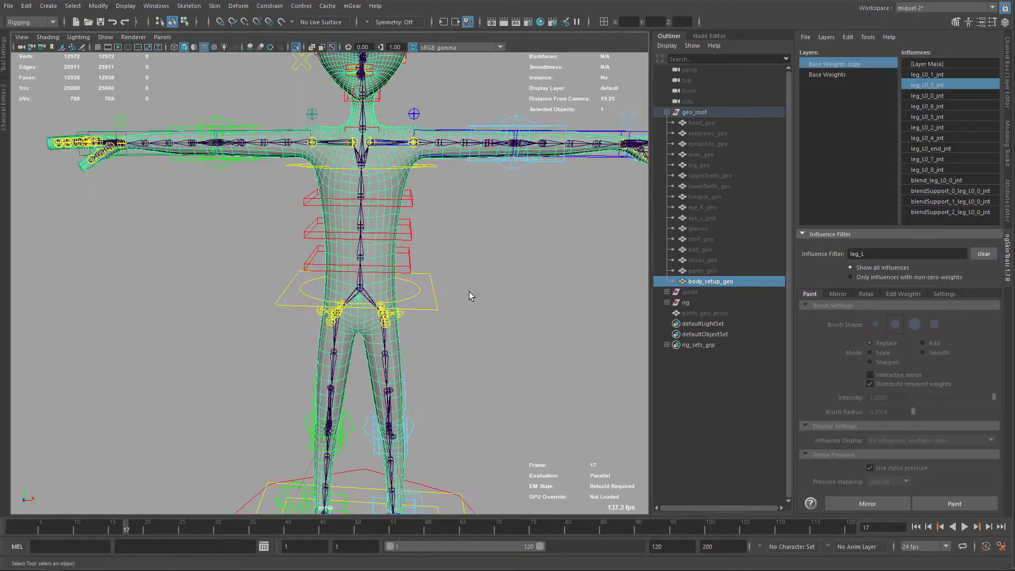
click(441, 132)
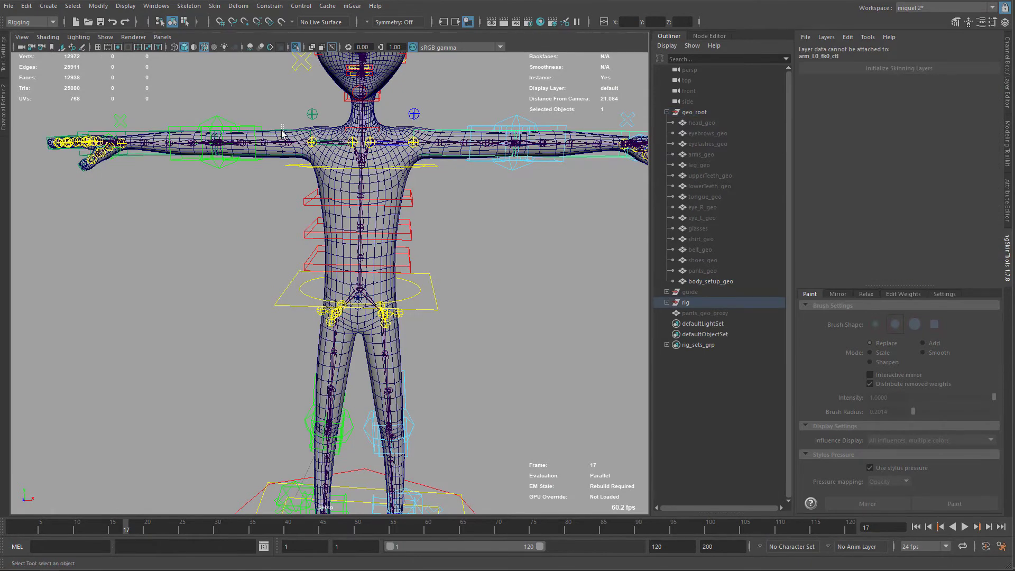
click(304, 140)
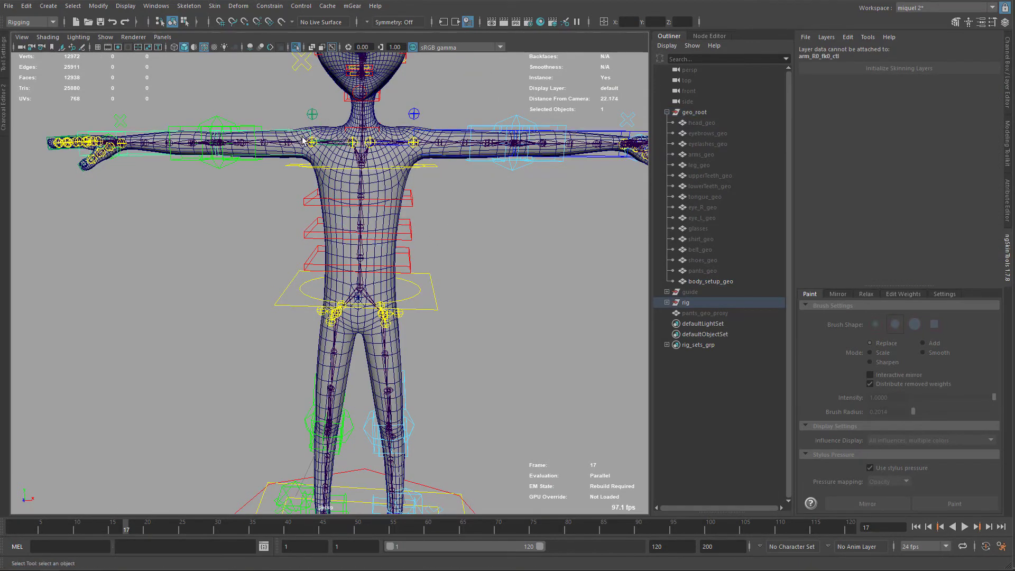
shift+click(444, 139)
key(e)
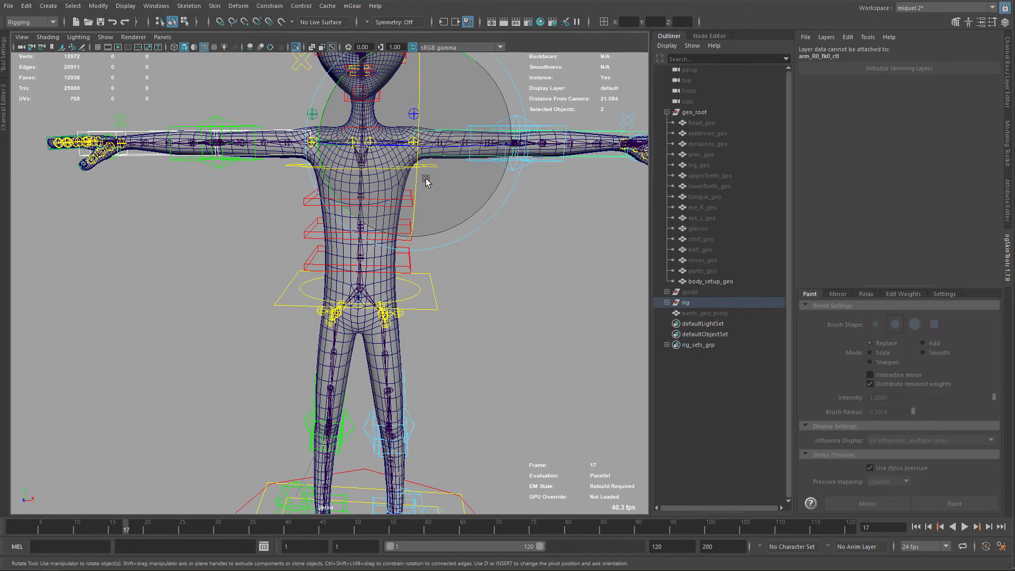